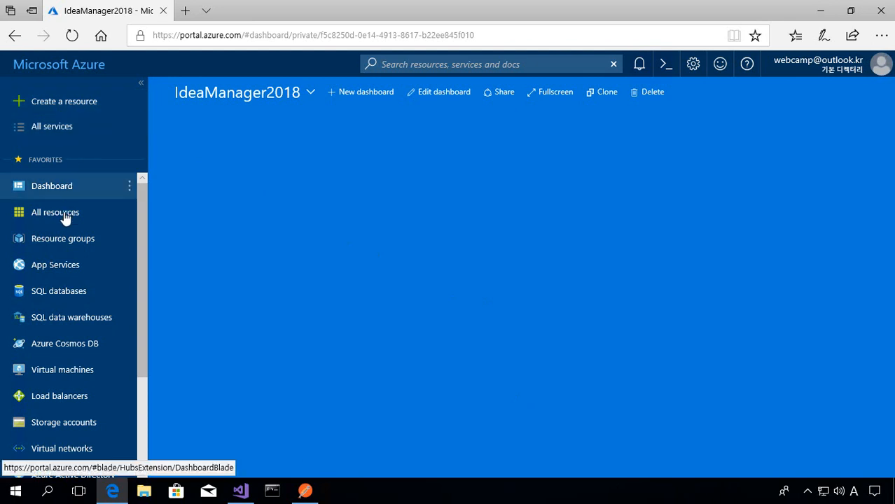
- Start creating a Web App resource from the Web + Mobile category and enter ideamanager as the app name
click(83, 115)
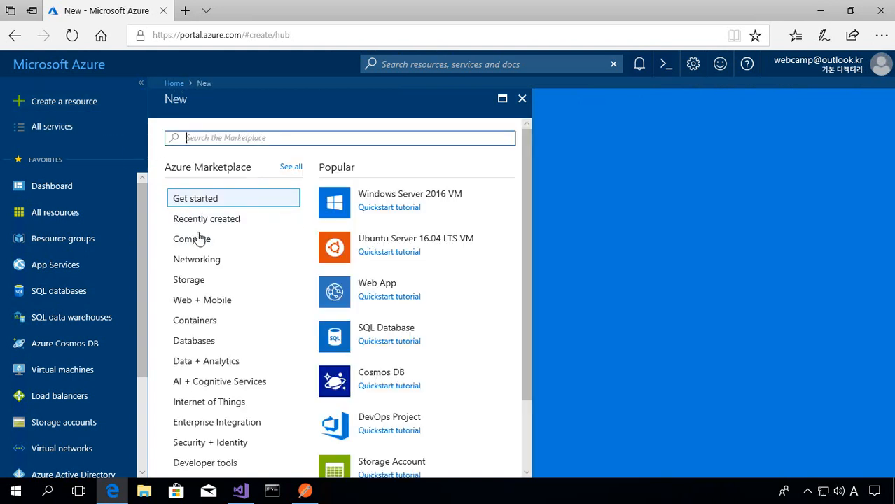
click(198, 303)
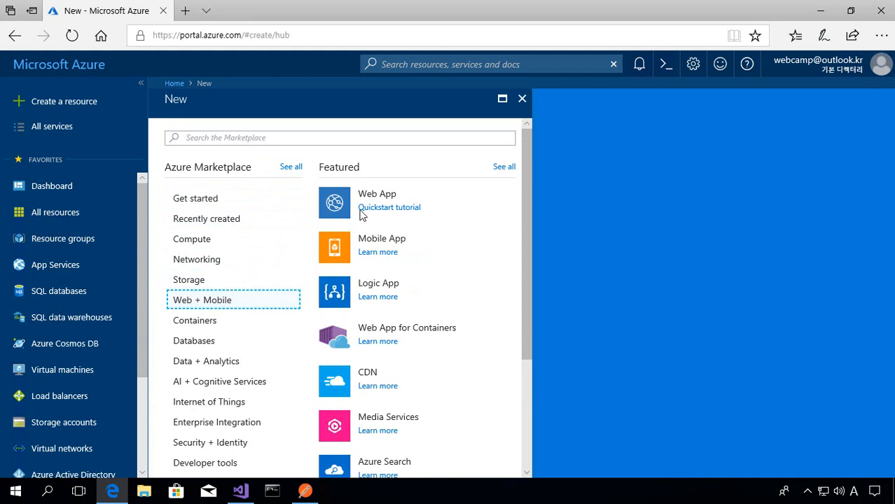
click(386, 203)
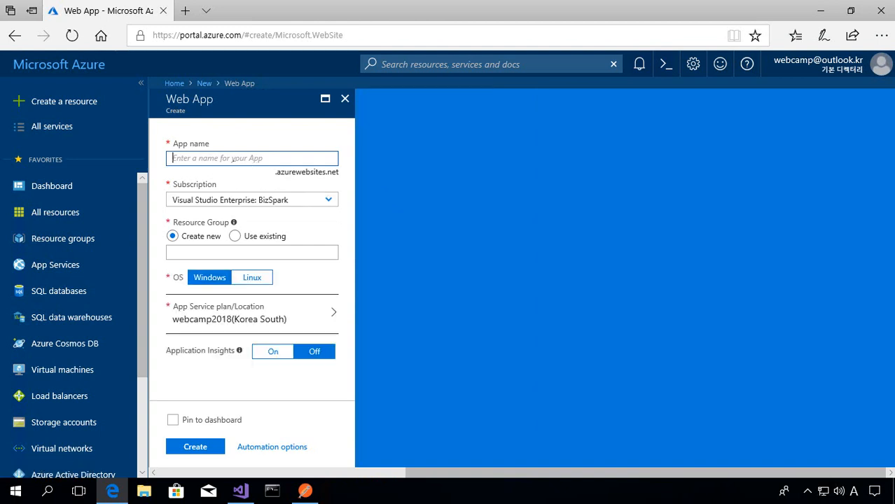
text(idea)
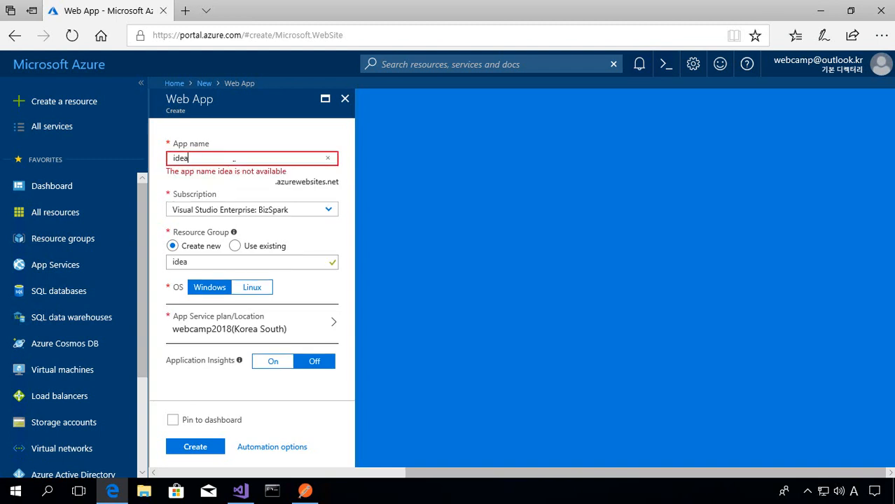
text(manager)
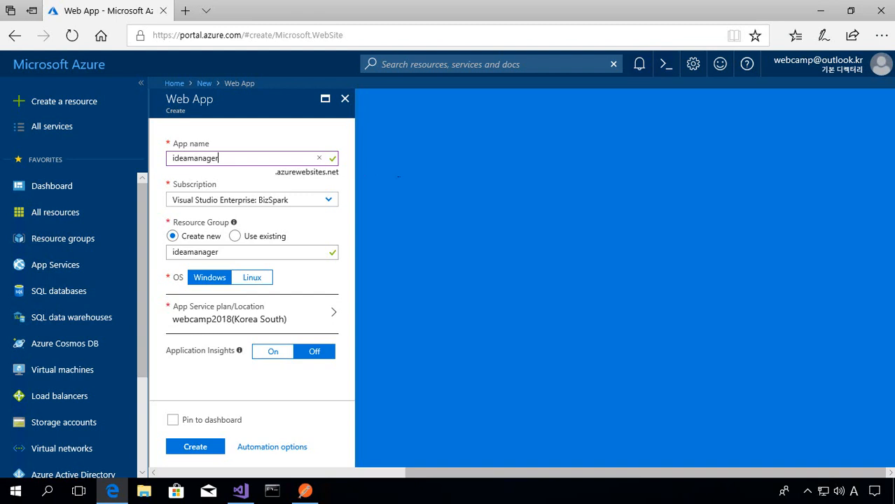
- Try ideaapp as the app name and set it back to ideamanager
key(BackSpace)
key(BackSpace)
key(BackSpace)
key(BackSpace)
key(BackSpace)
key(BackSpace)
key(BackSpace)
key(BackSpace)
text(aapp)
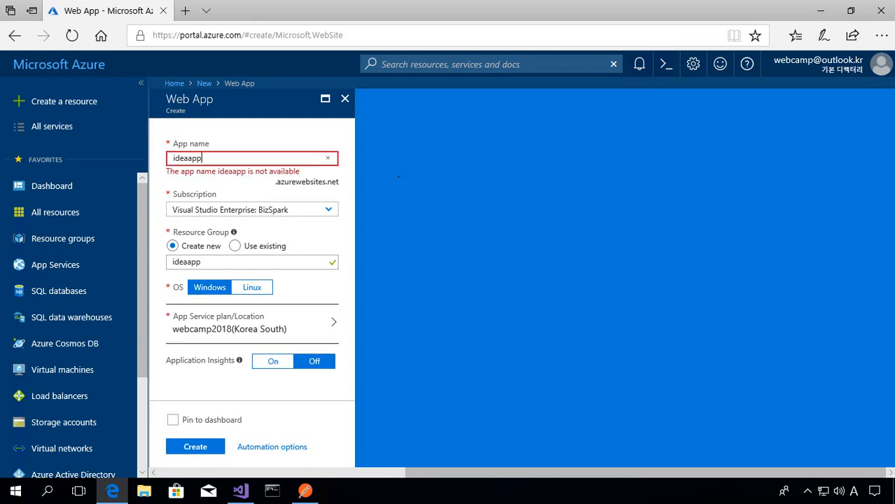
key(BackSpace)
key(BackSpace)
key(BackSpace)
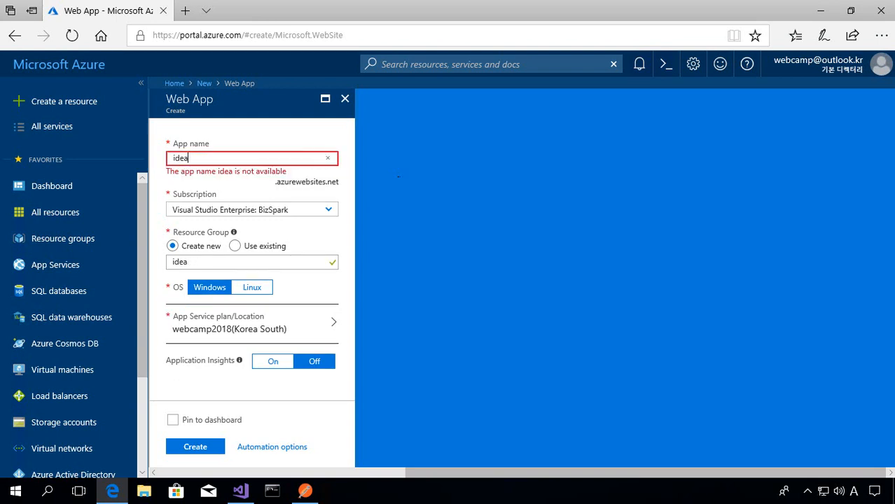
text(manager)
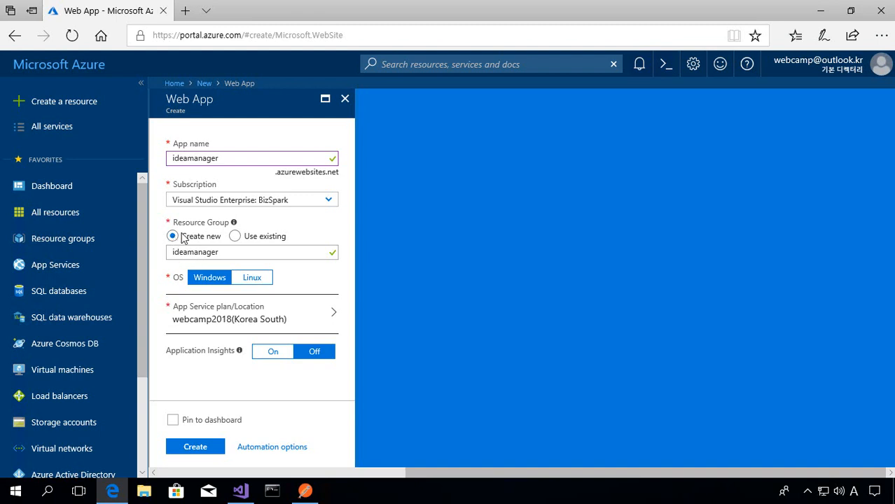
- Start a new App Service plan for the web app, named ideamanager and located in Korea South
click(212, 323)
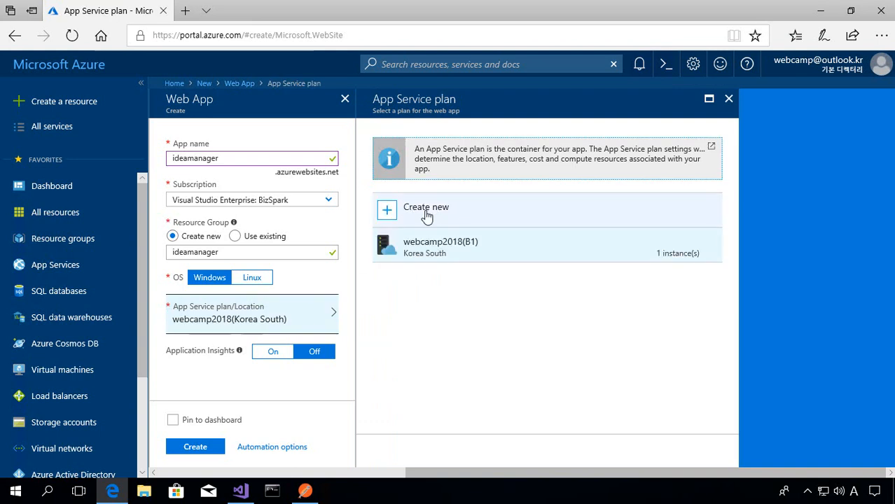
click(427, 217)
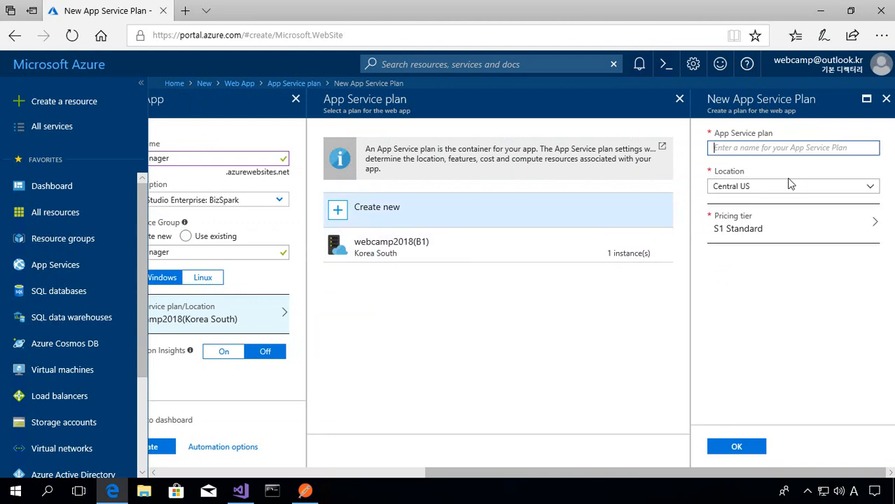
text(ideam)
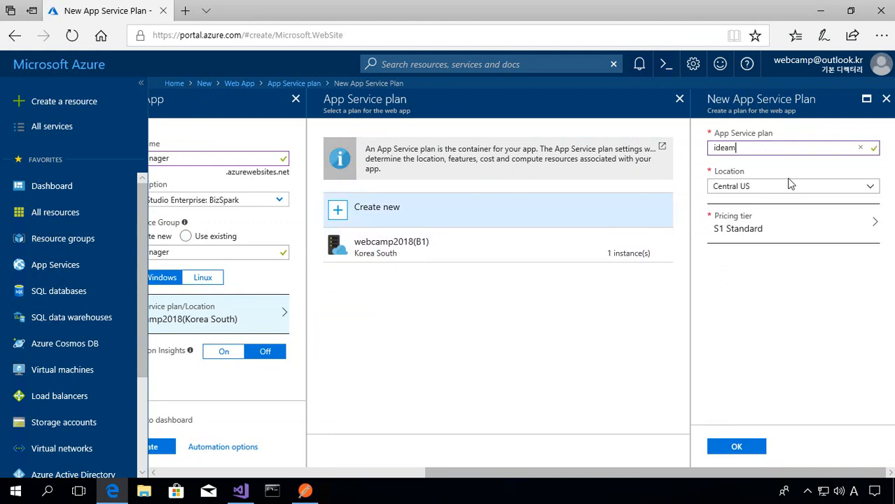
text(anager)
click(838, 186)
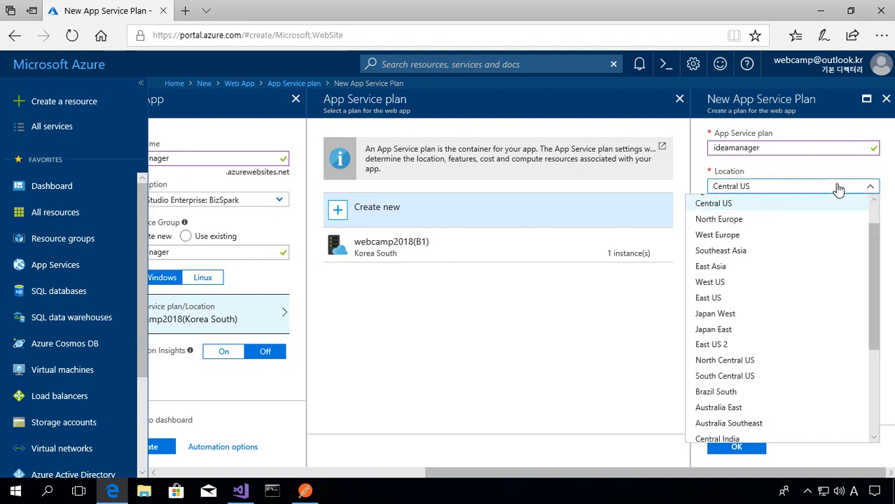
scroll(799, 294, down, 3)
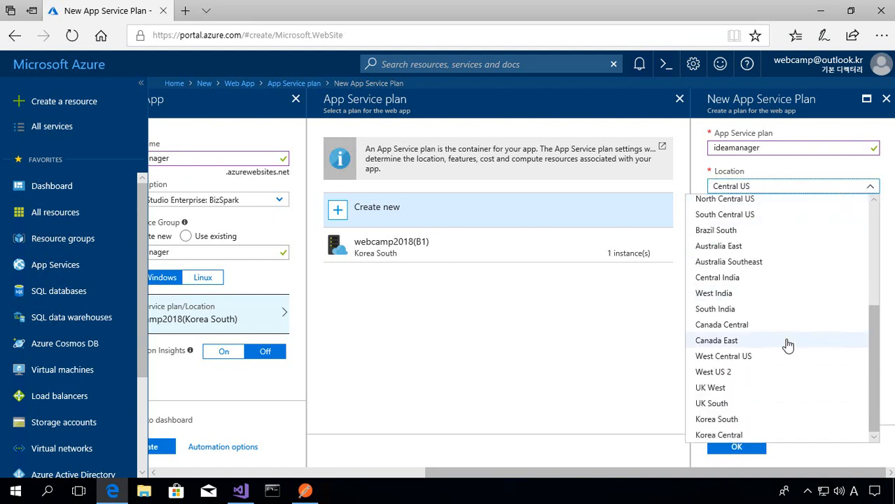
click(770, 418)
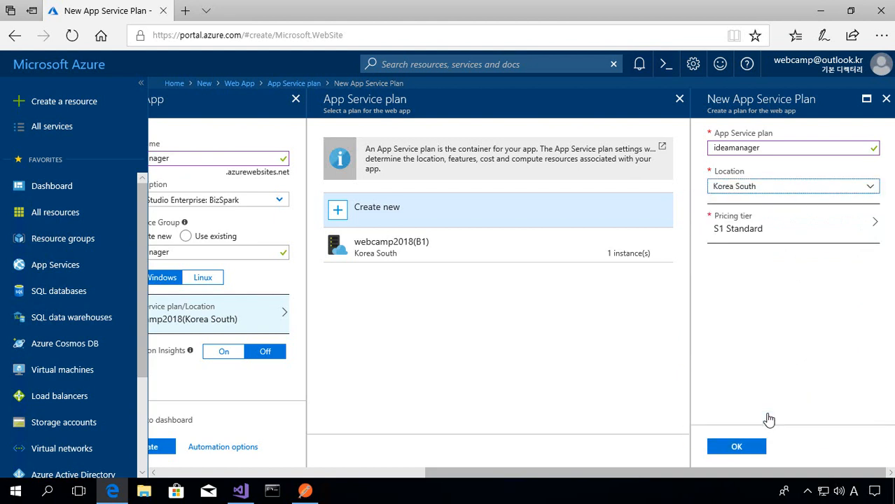
- Set the new plan's pricing tier to B1 Basic and confirm the App Service plan
click(788, 242)
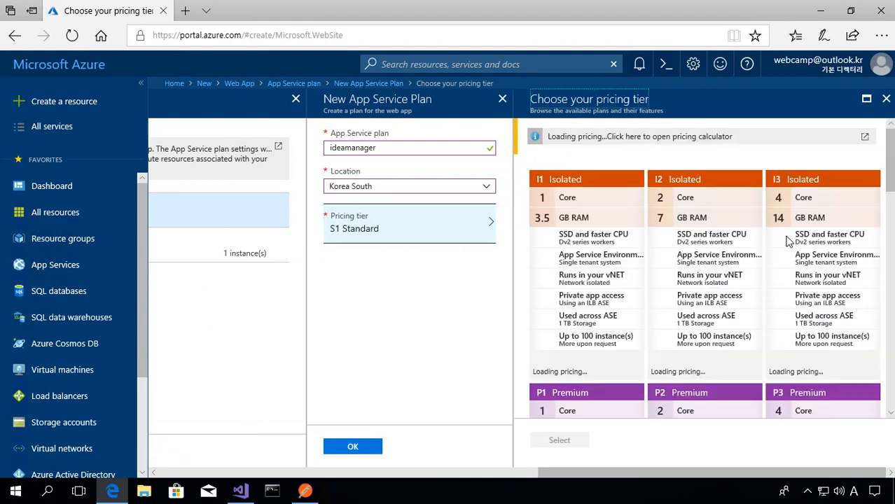
click(737, 231)
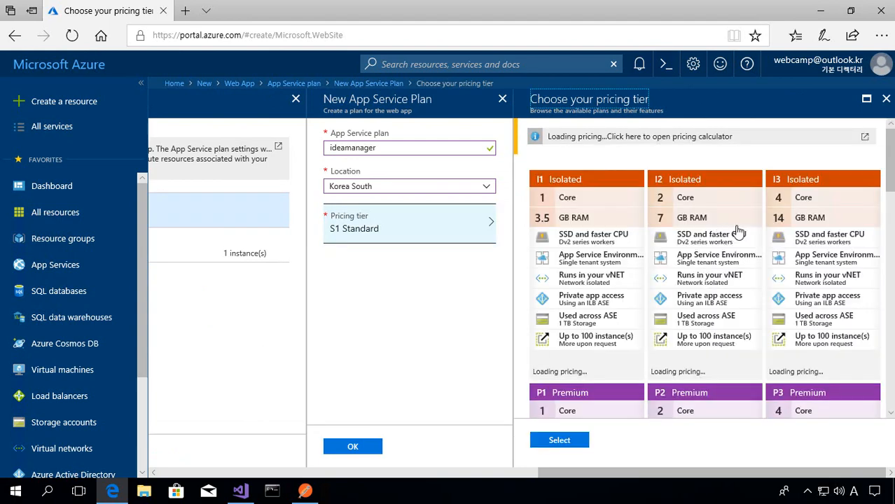
scroll(737, 231, down, 1)
scroll(737, 231, down, 5)
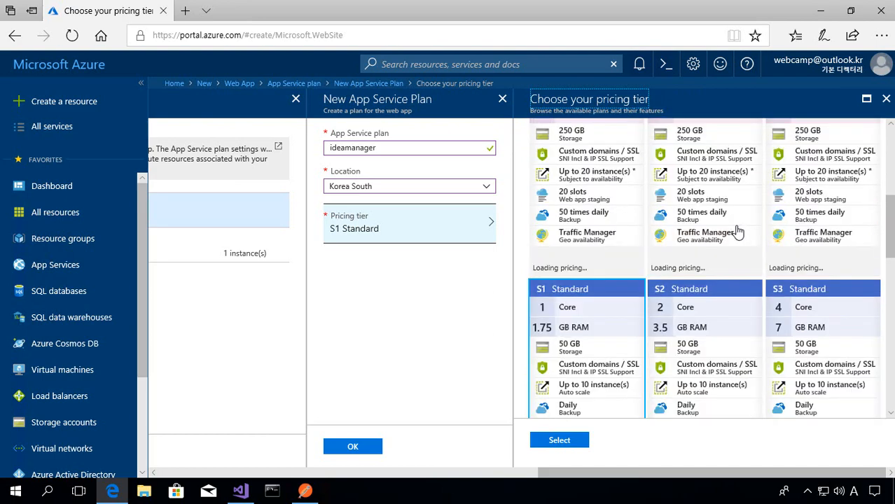
scroll(737, 231, down, 1)
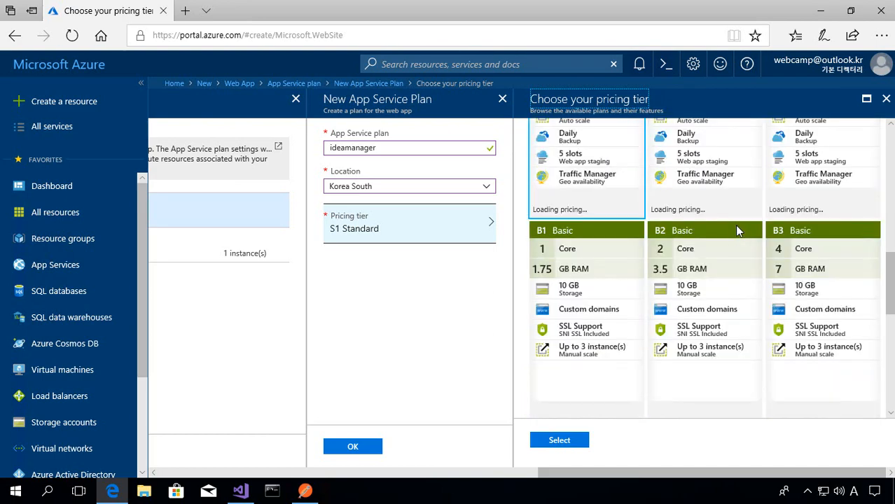
scroll(737, 232, down, 2)
click(615, 263)
scroll(616, 263, up, 2)
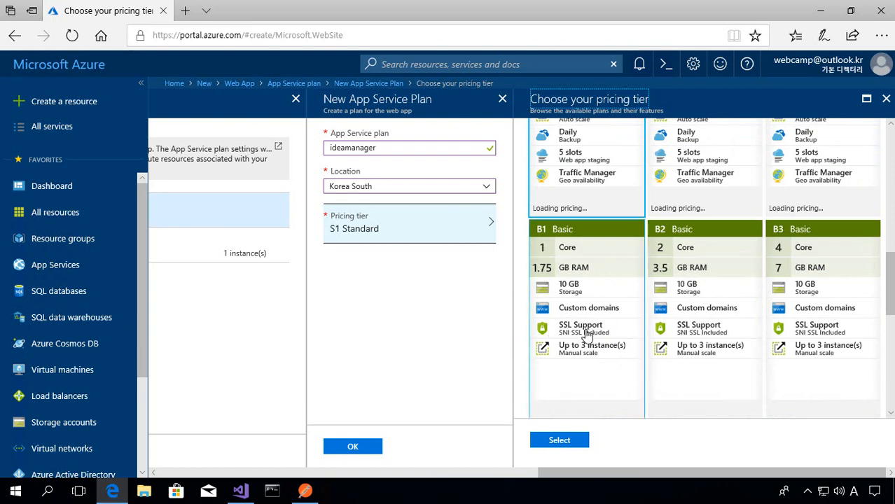
scroll(621, 350, down, 2)
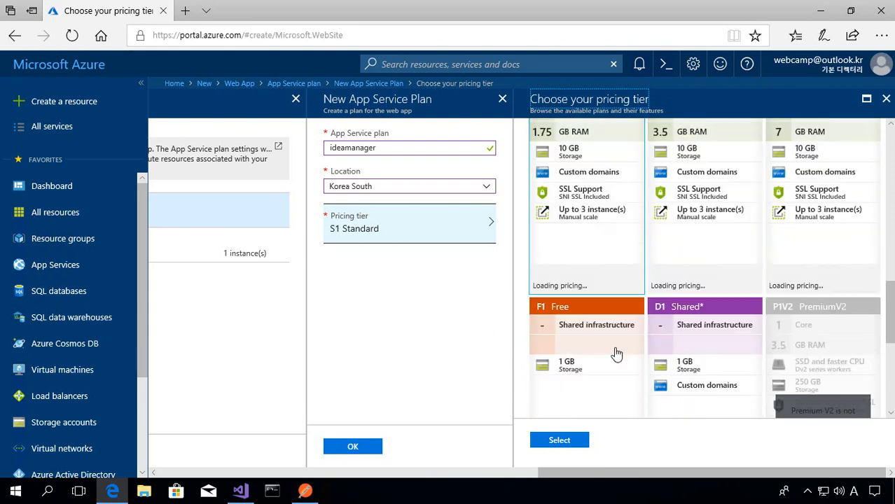
scroll(735, 371, down, 2)
click(685, 362)
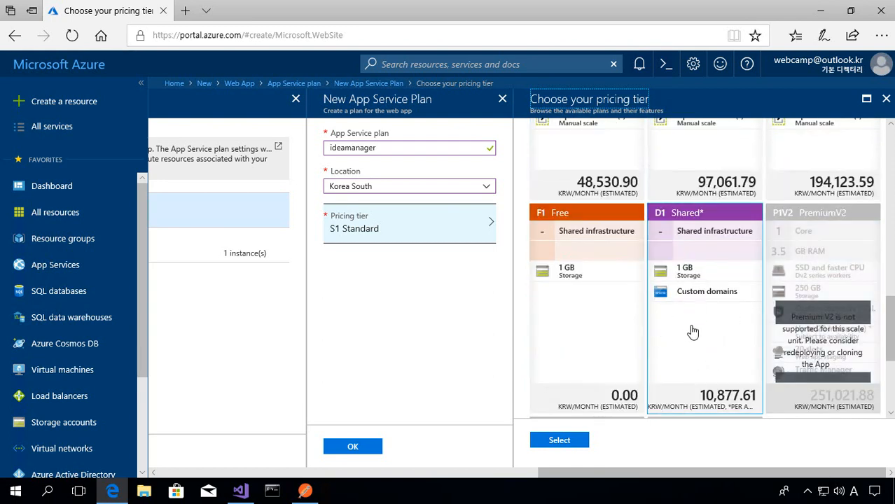
scroll(692, 332, up, 2)
scroll(683, 326, up, 2)
click(613, 298)
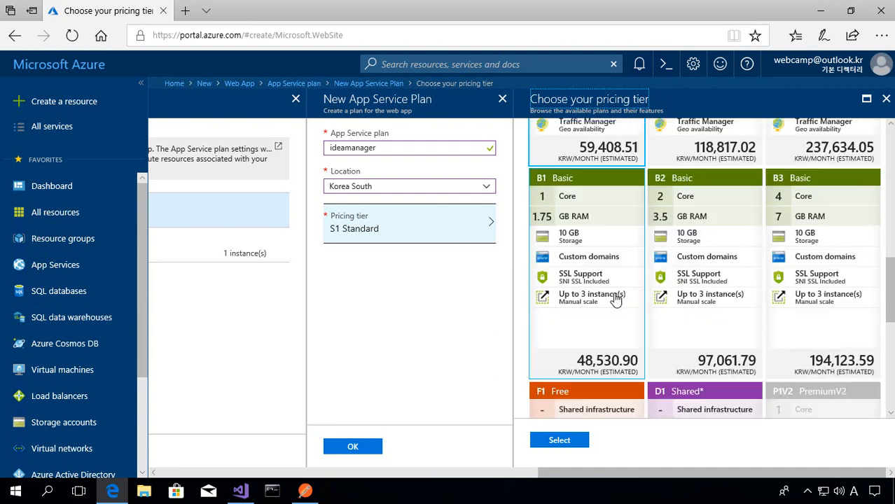
click(596, 339)
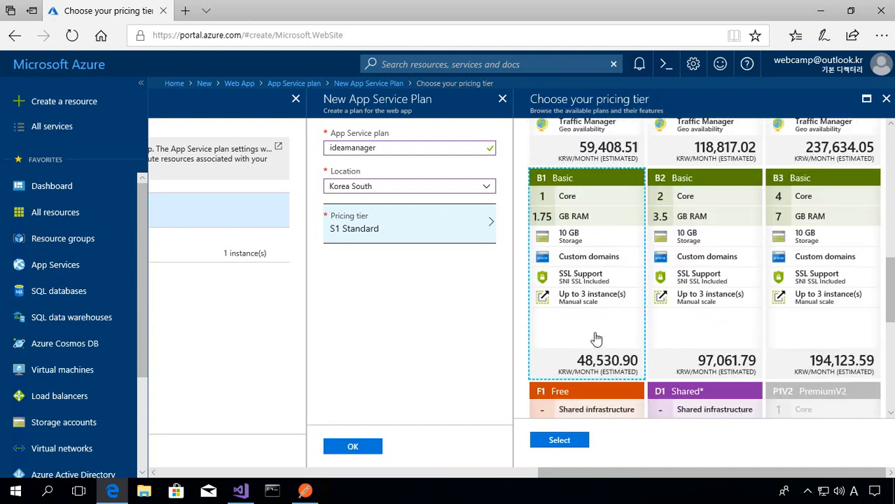
click(583, 446)
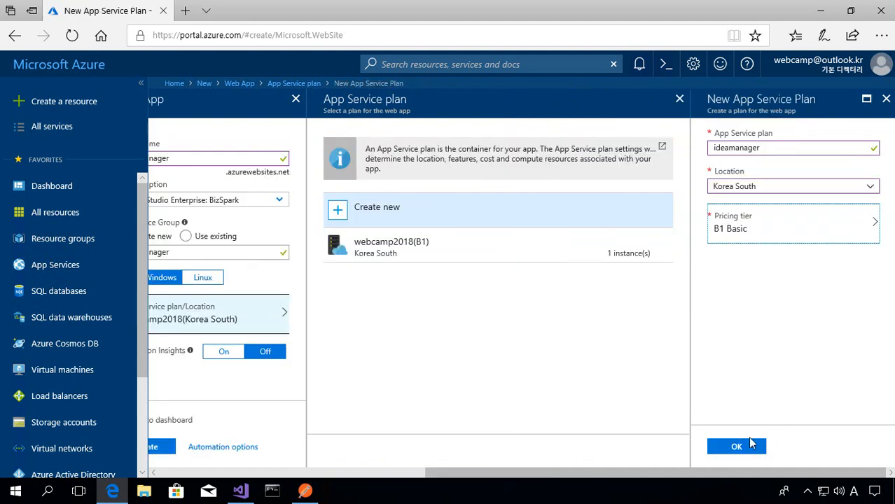
click(745, 449)
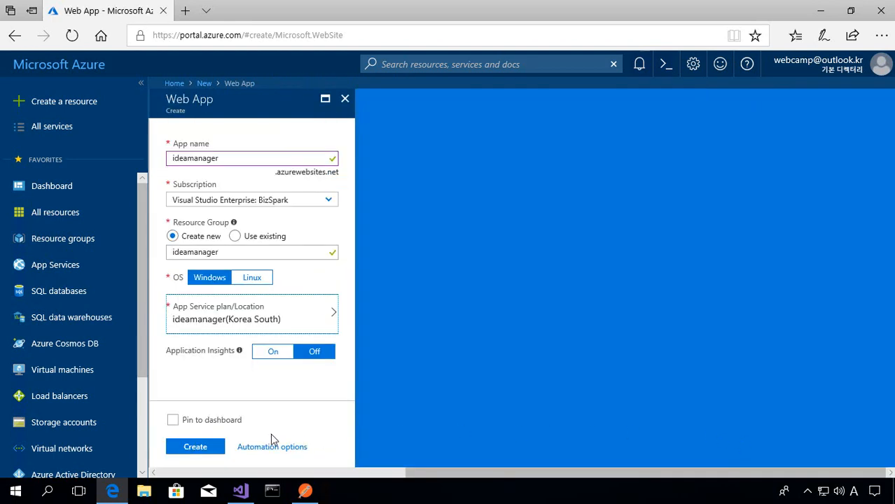
- Enable pinning the web app to the dashboard and create it
click(172, 422)
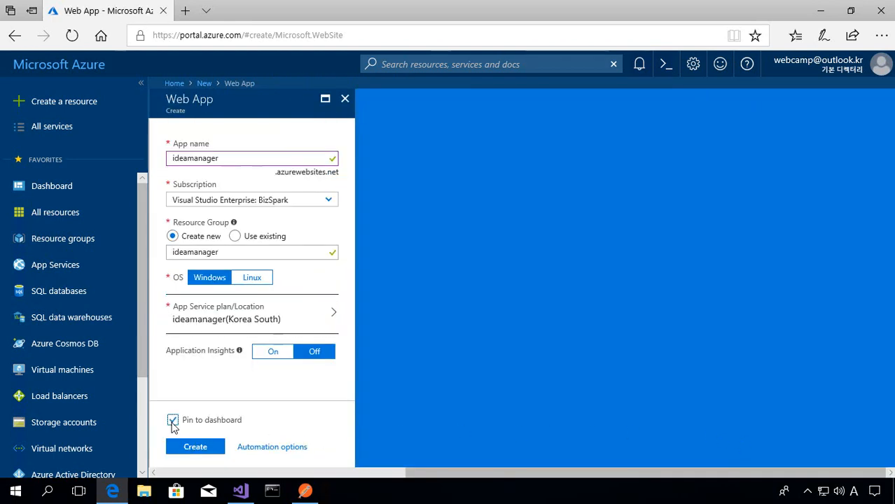
click(187, 456)
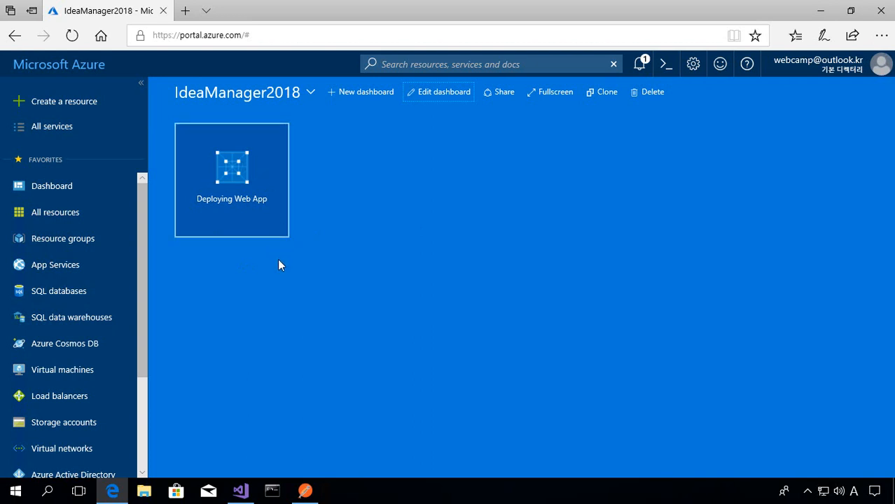
- Switch to Visual Studio, collapse the IdeaManager project and view its project commands, including publishing, and return to the Azure portal in Edge
click(240, 490)
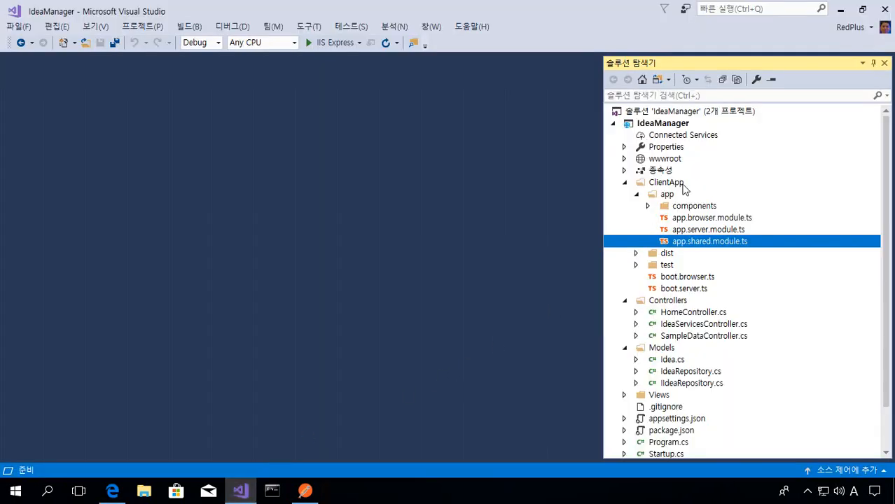
click(614, 126)
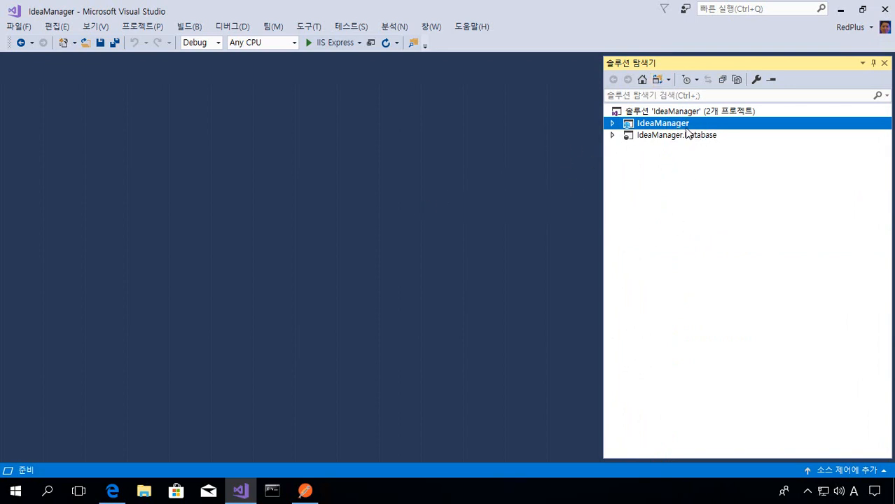
right_click(684, 125)
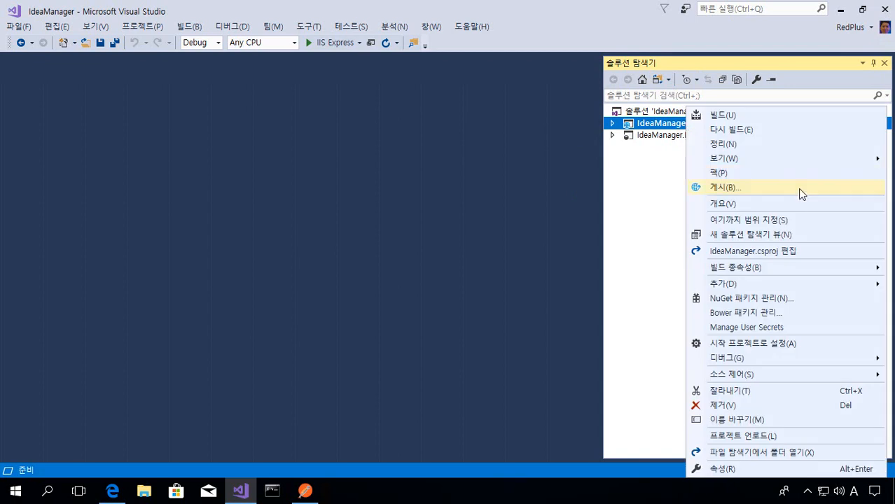
click(422, 260)
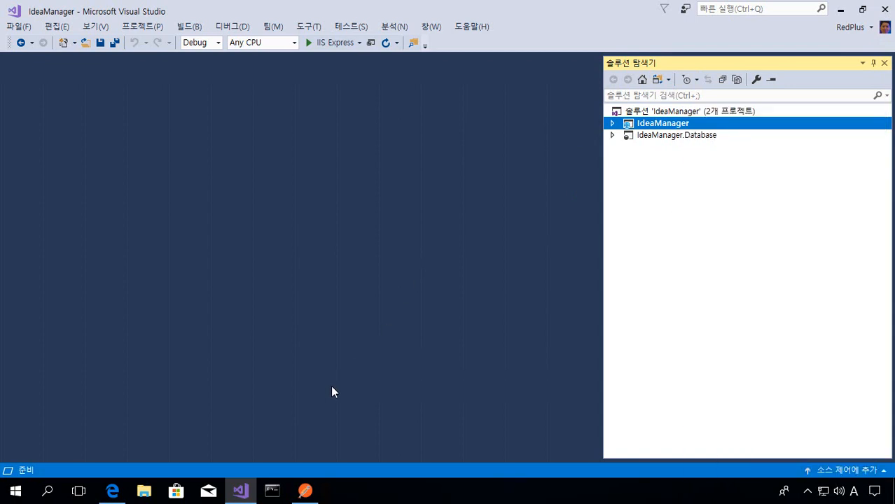
click(113, 491)
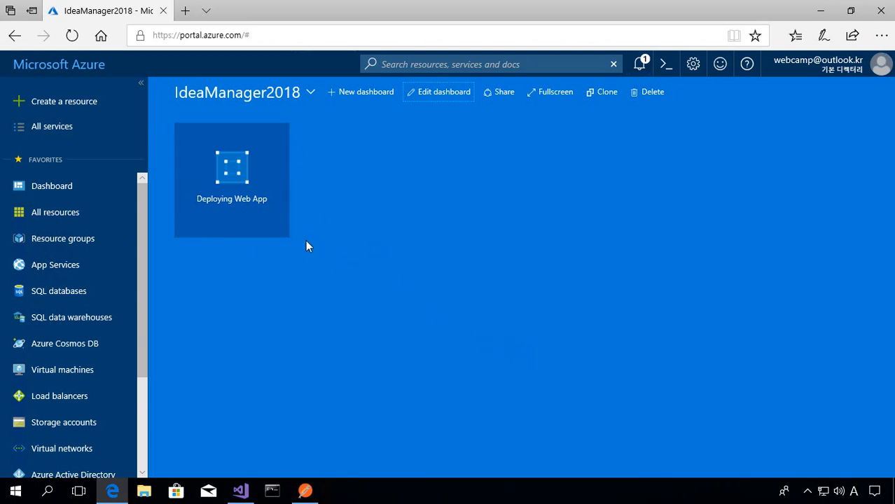
- Switch to Visual Studio, expand the IdeaManager.Database project to view its contents, and return to the Azure portal in Edge
click(240, 490)
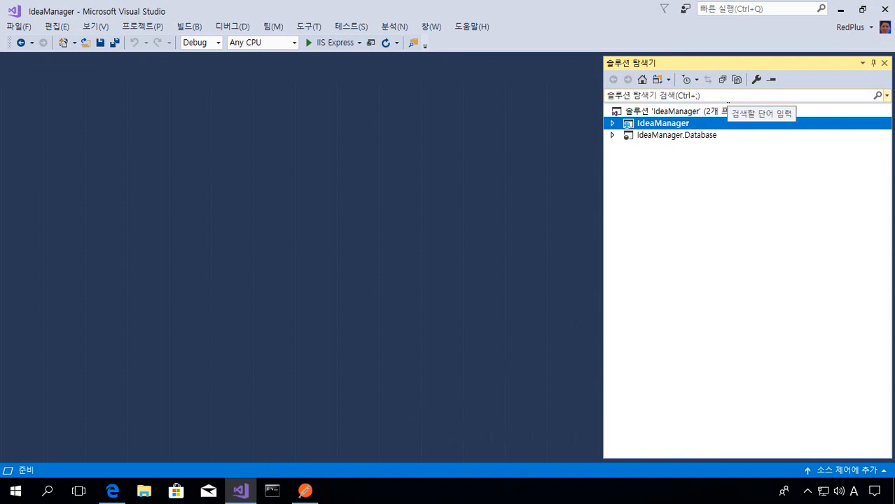
double_click(704, 140)
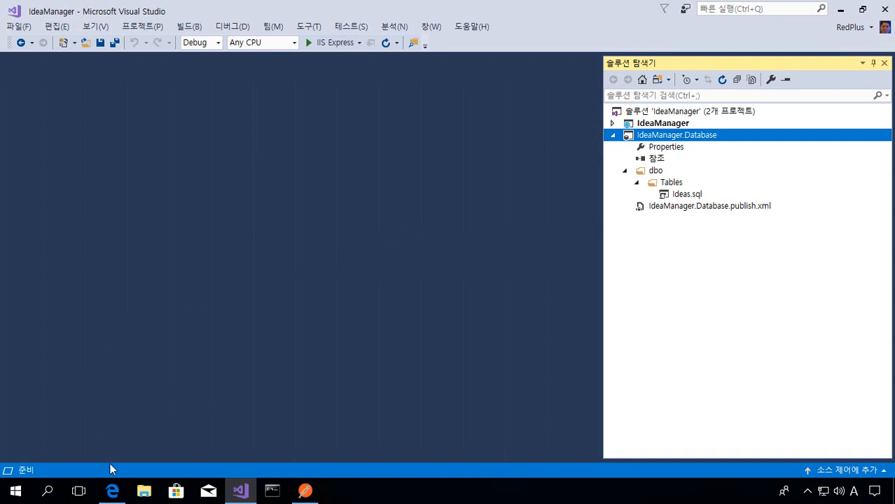
click(112, 490)
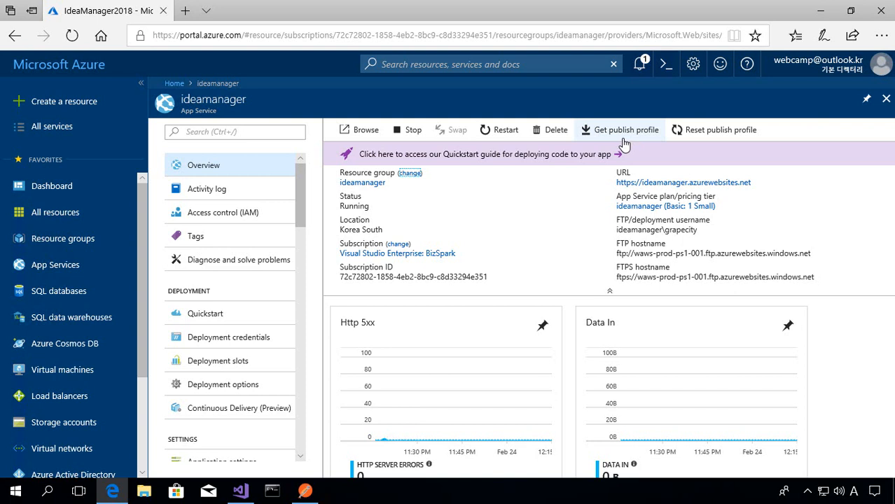
- Download and save the ideamanager web app's publish profile and switch to Visual Studio
click(624, 143)
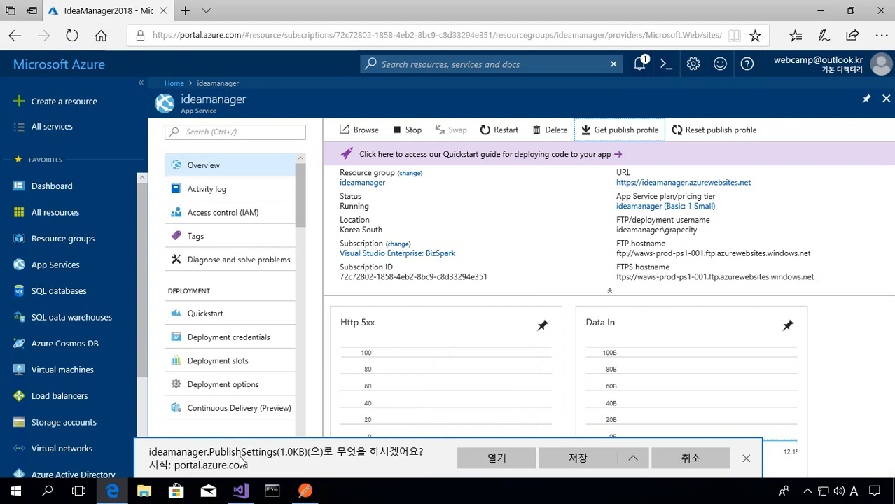
click(576, 459)
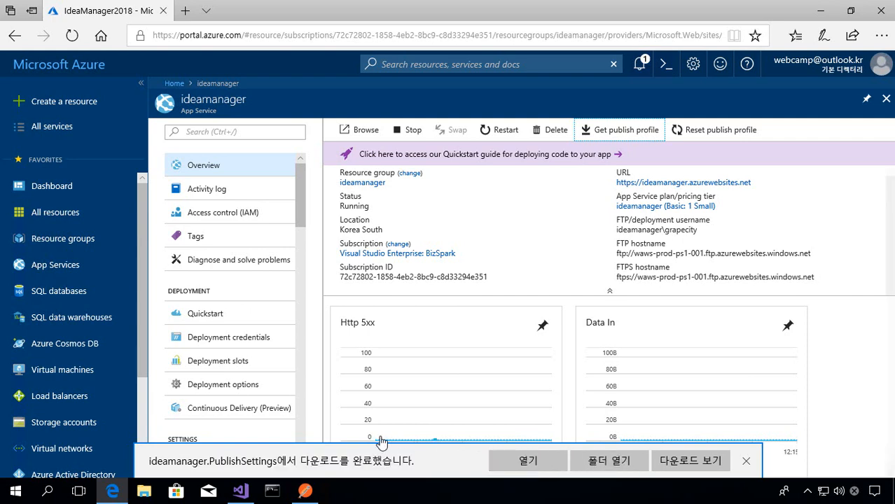
click(240, 492)
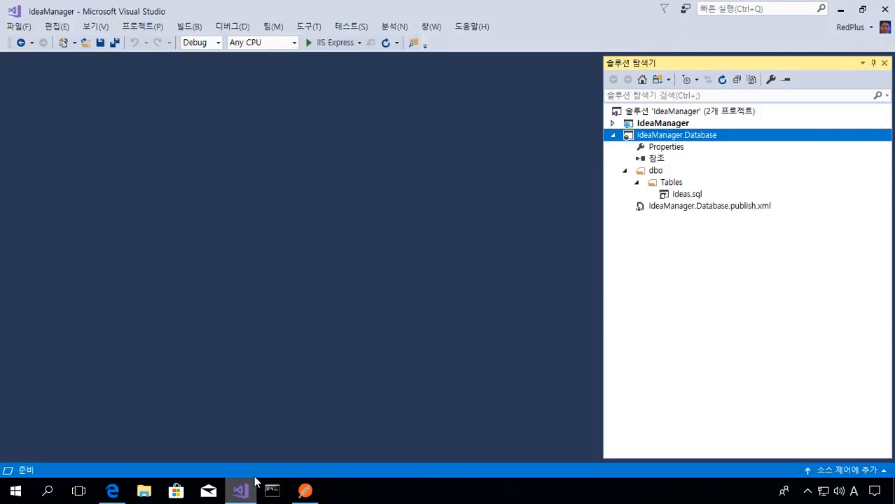
- Collapse both projects in the solution and open the publishing page for the IdeaManager project
click(613, 135)
double_click(673, 124)
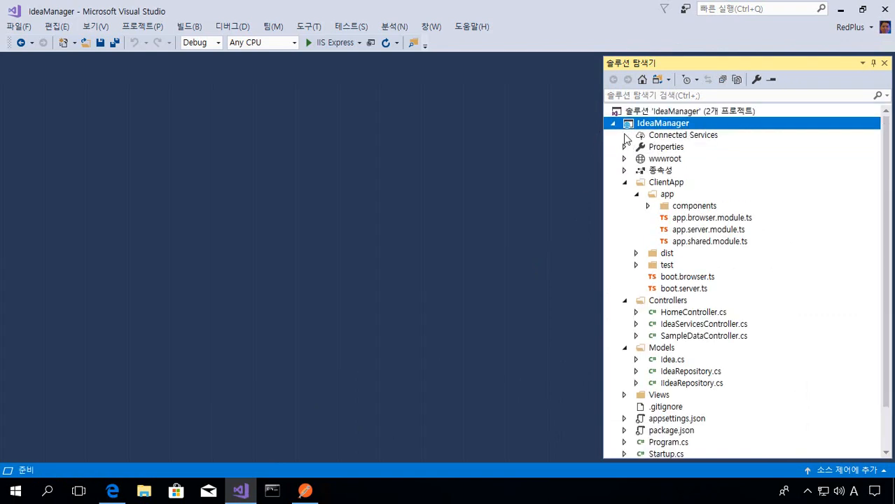
click(614, 124)
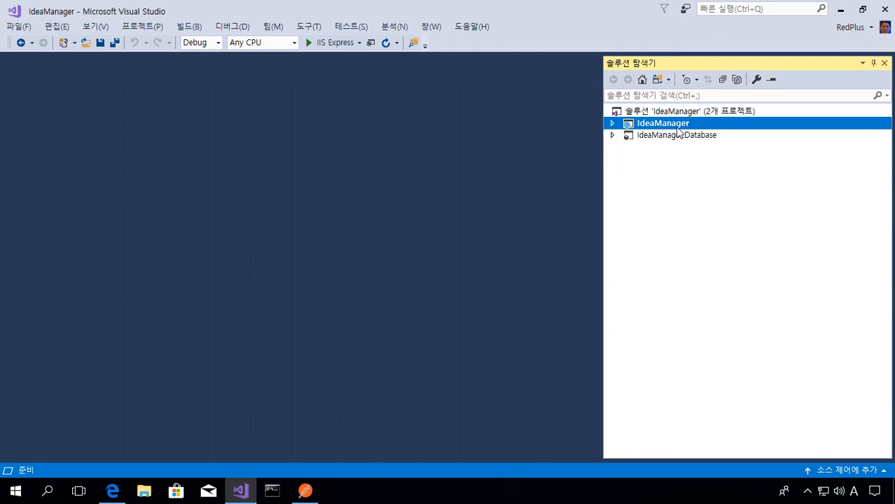
right_click(695, 124)
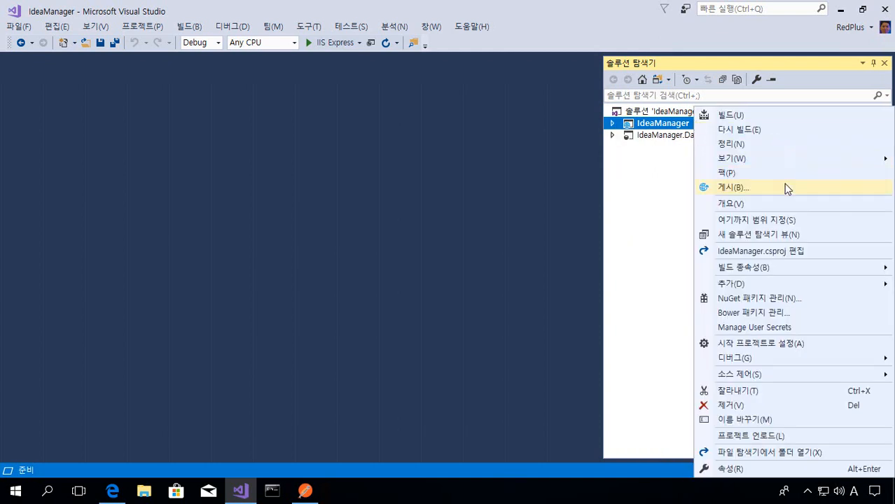
click(804, 189)
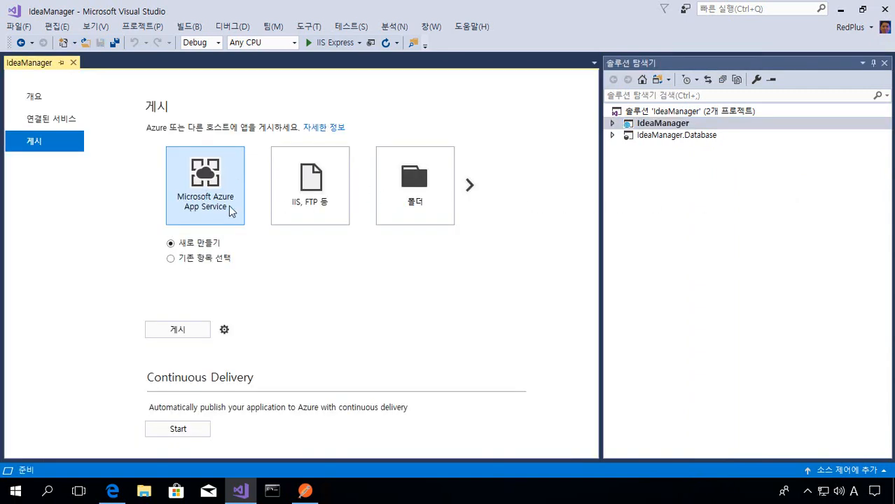
- Publish the IdeaManager project with an imported profile, using ideamanager.PublishSettings from the Downloads folder
click(469, 185)
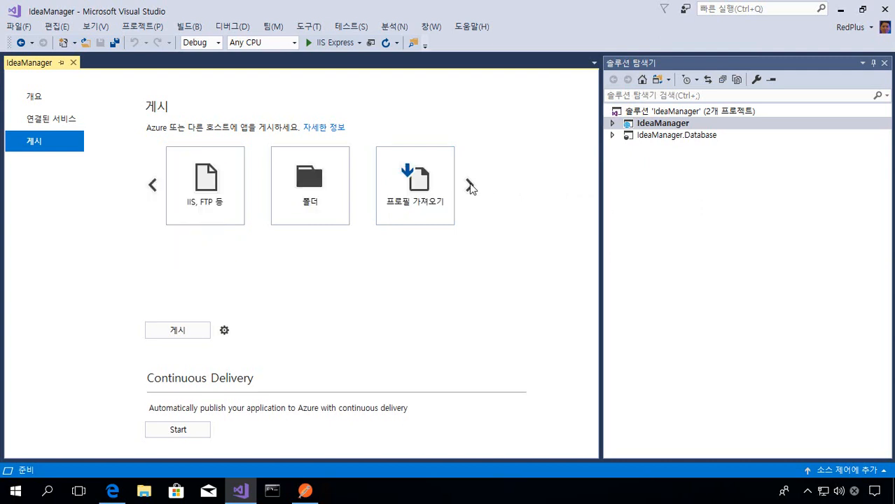
click(415, 222)
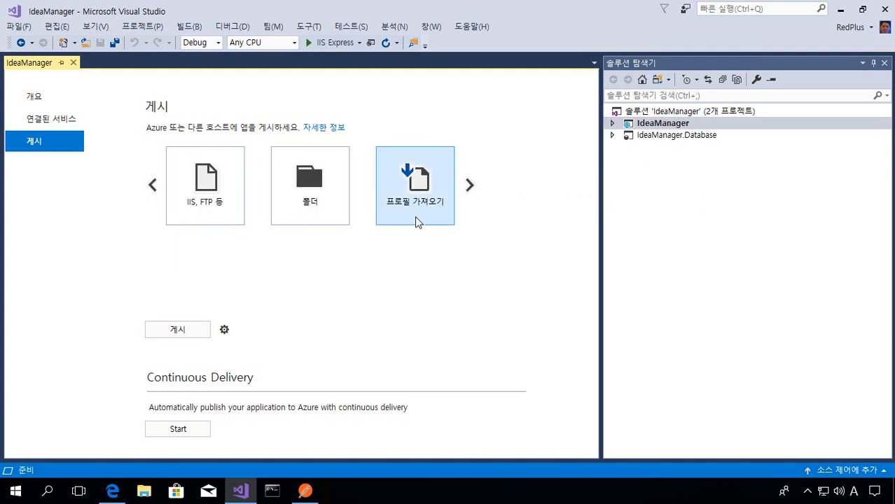
click(203, 332)
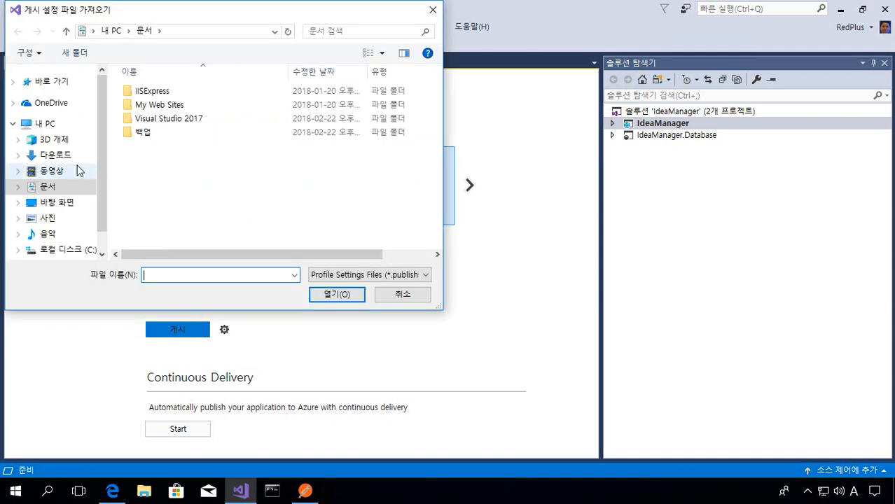
click(63, 159)
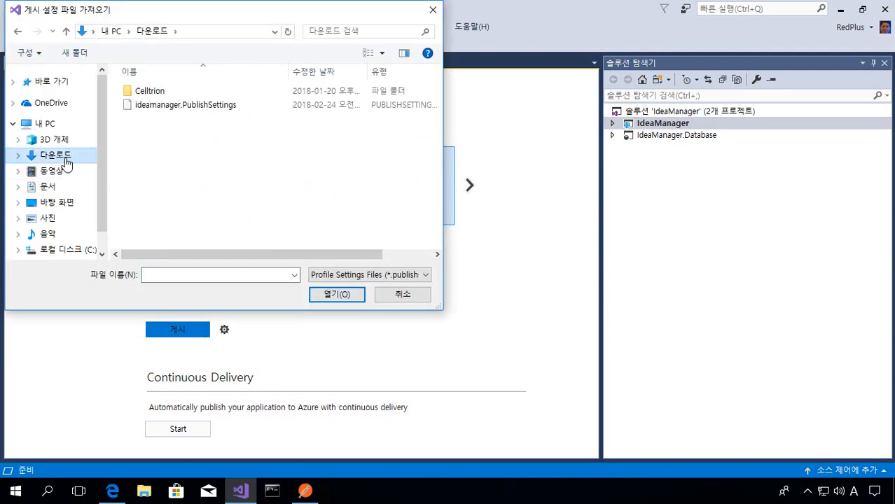
click(266, 105)
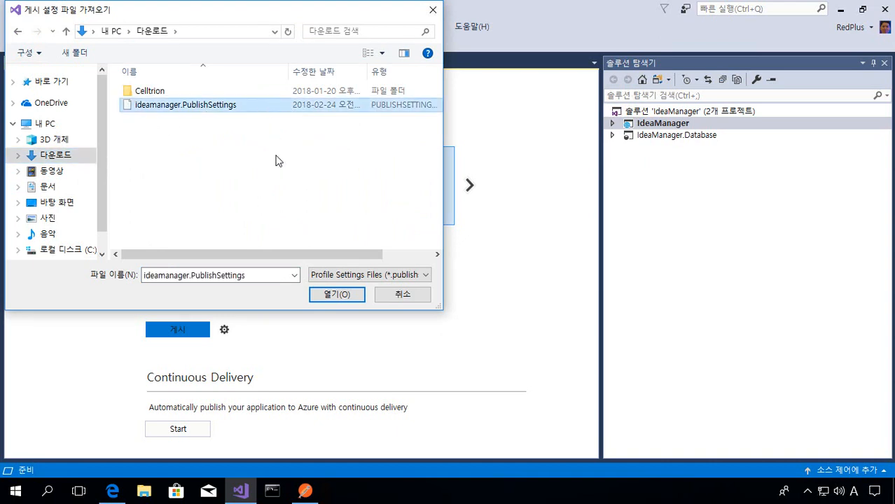
click(343, 299)
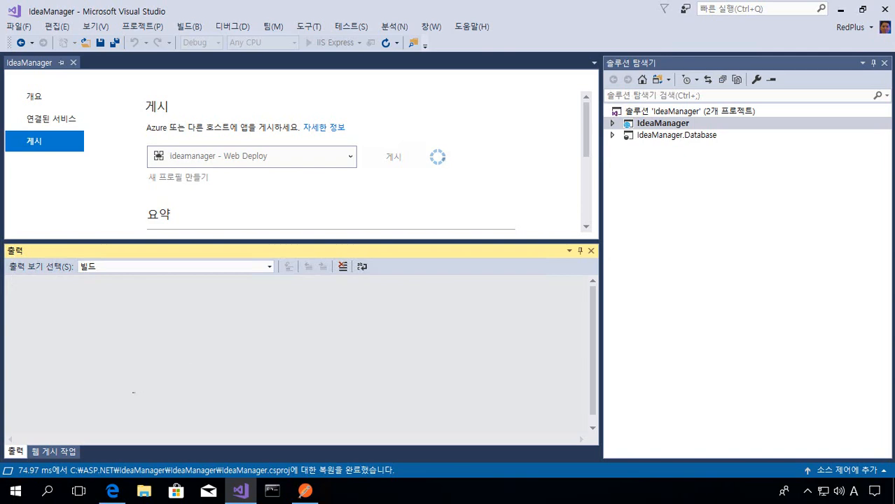
- Return to the Azure portal in Edge, dismiss the download notification and start creating a SQL Database from the Databases category
click(121, 493)
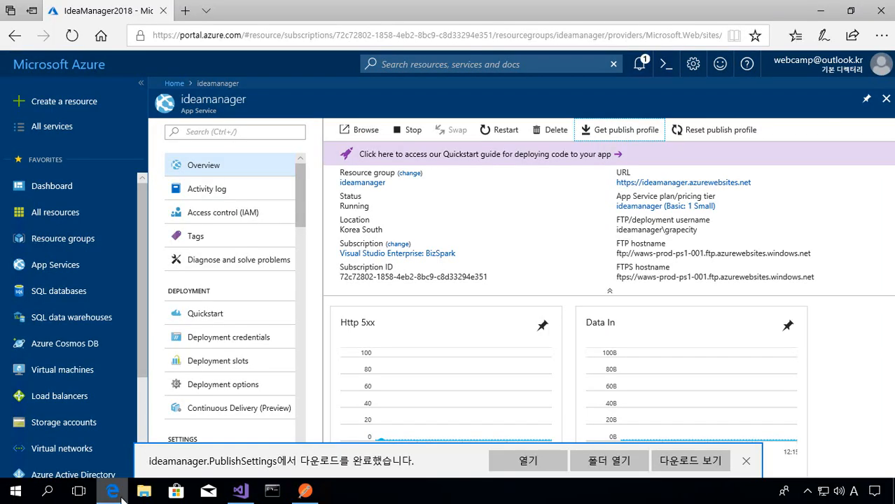
click(746, 461)
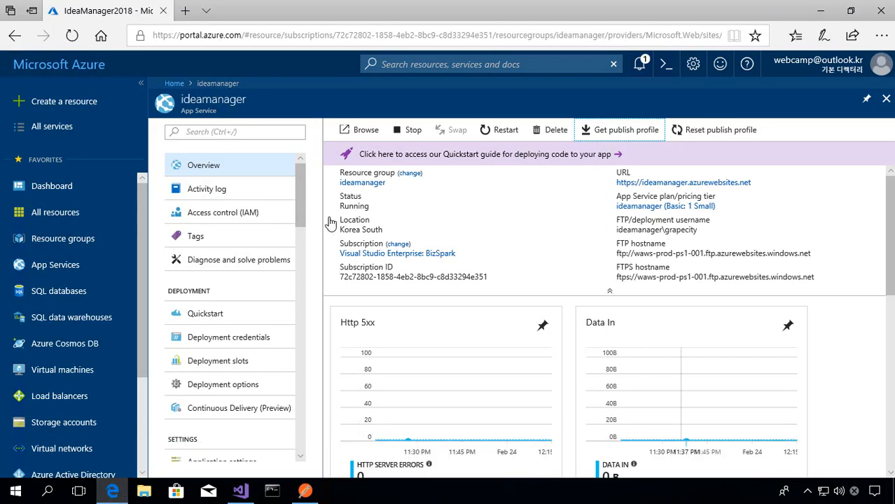
click(69, 112)
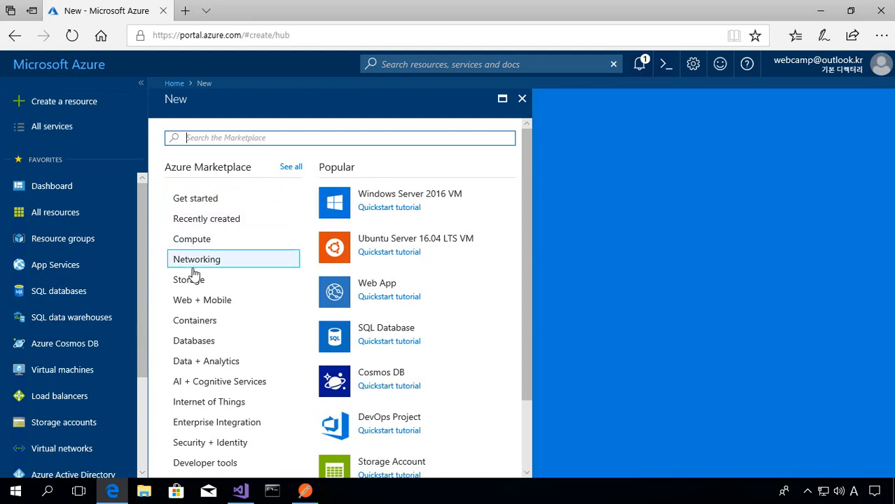
click(202, 348)
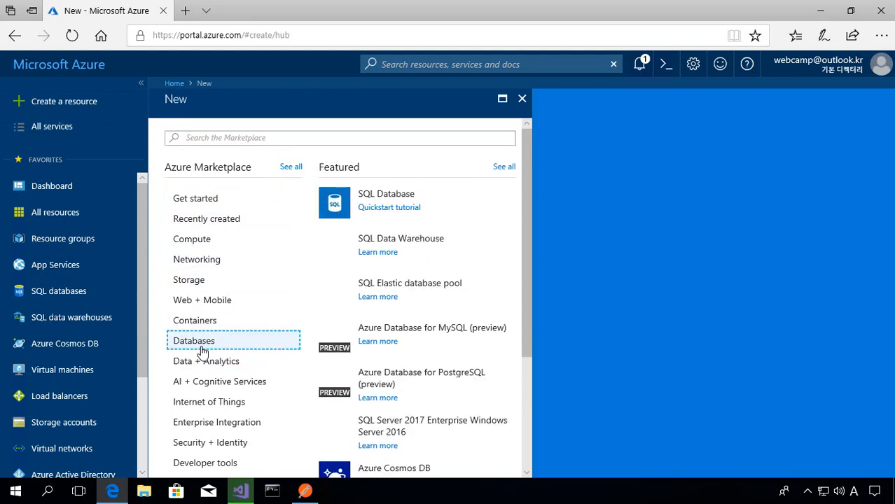
click(387, 204)
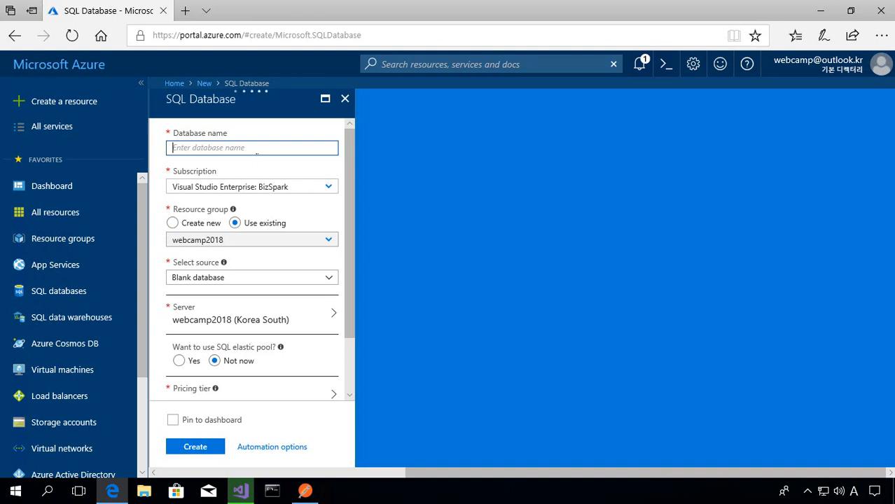
- Name the new database ideamanager and assign it to the existing ideamanager resource group
text(idea)
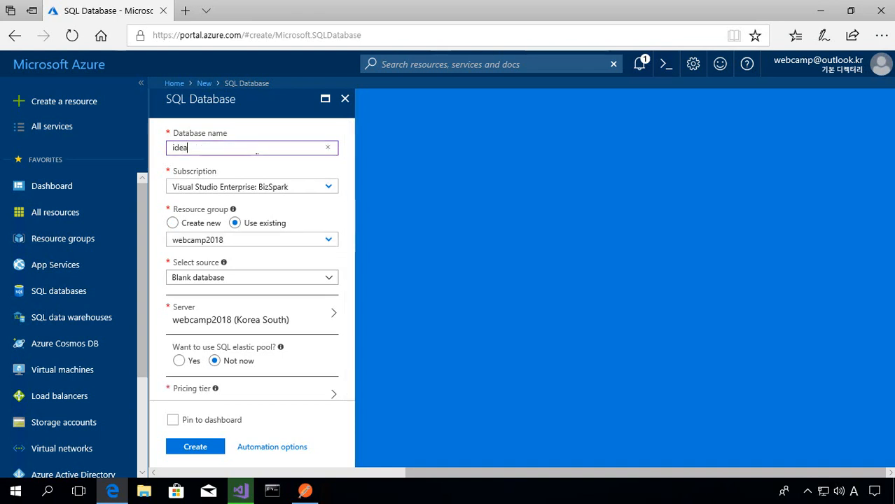
text(manager)
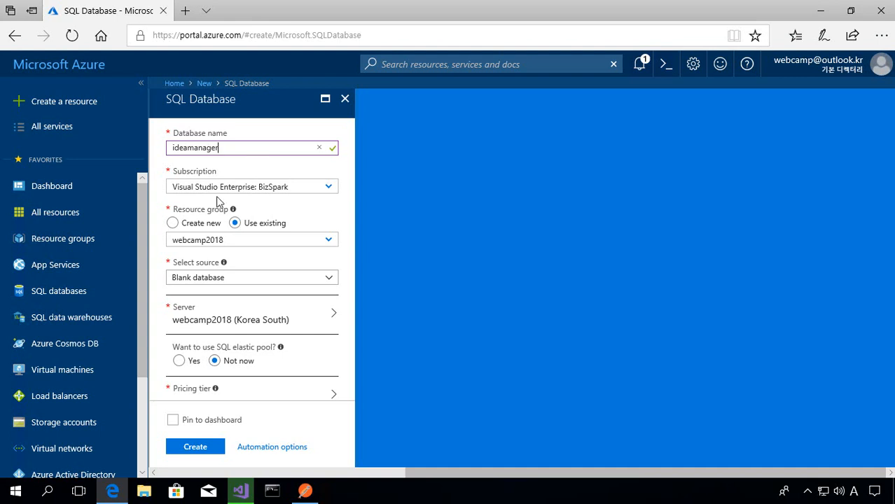
click(328, 242)
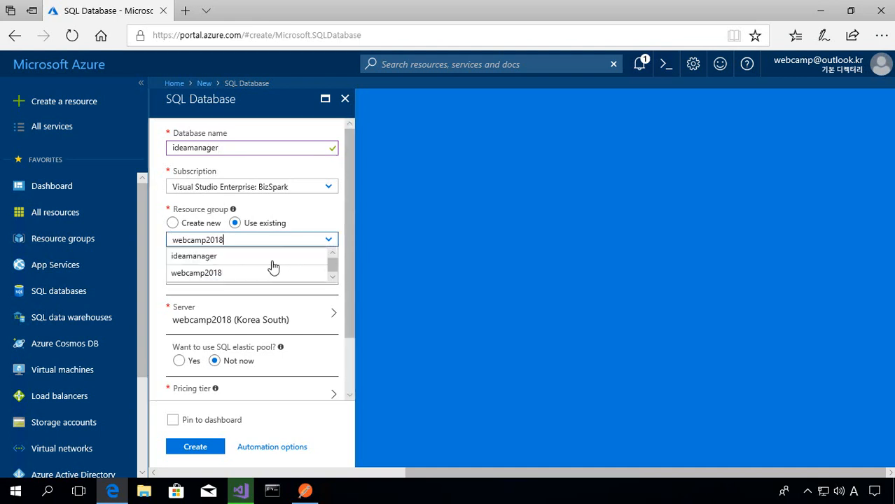
click(225, 262)
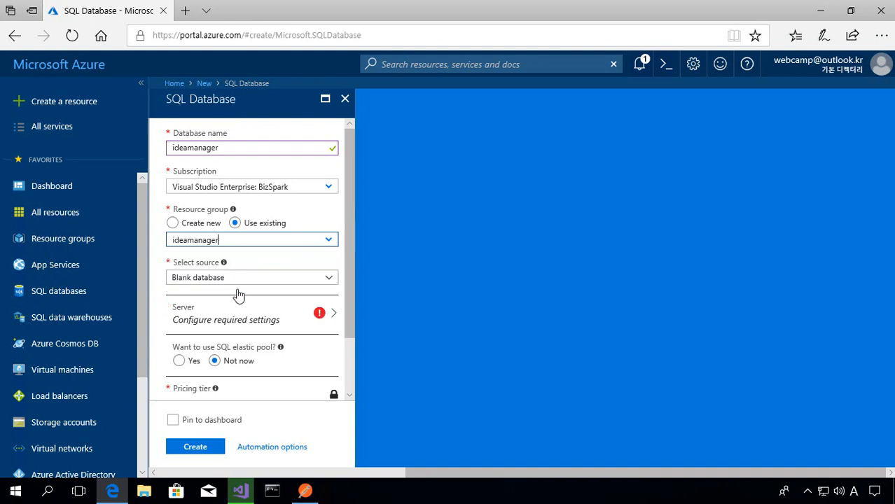
- Start a new server for the database, with ideamanager as both the server name and the server admin login
click(271, 321)
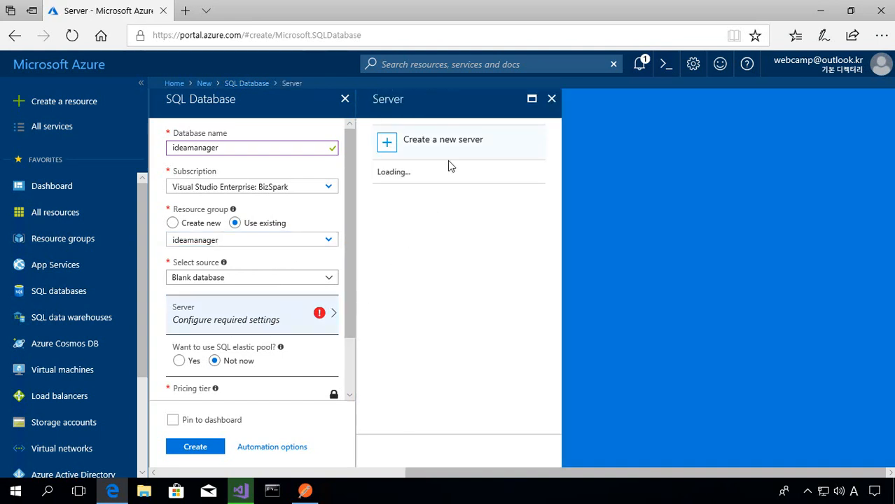
click(454, 155)
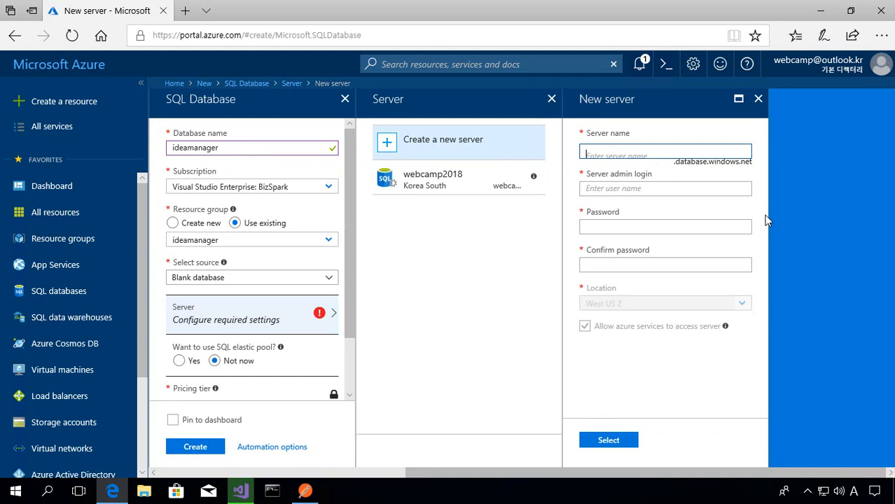
text(ide)
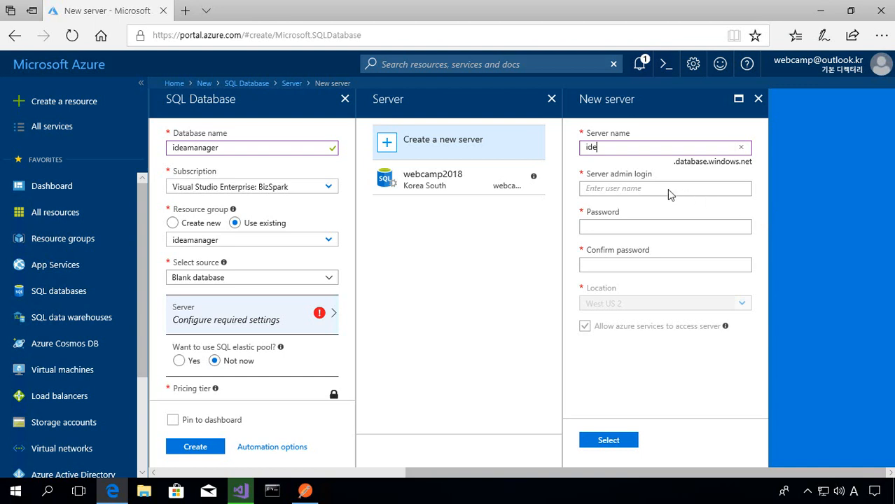
text(amanager)
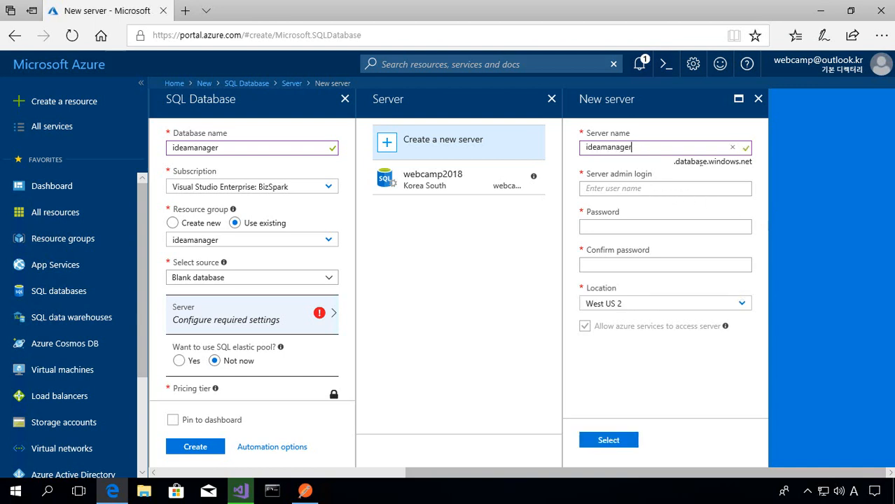
key(Tab)
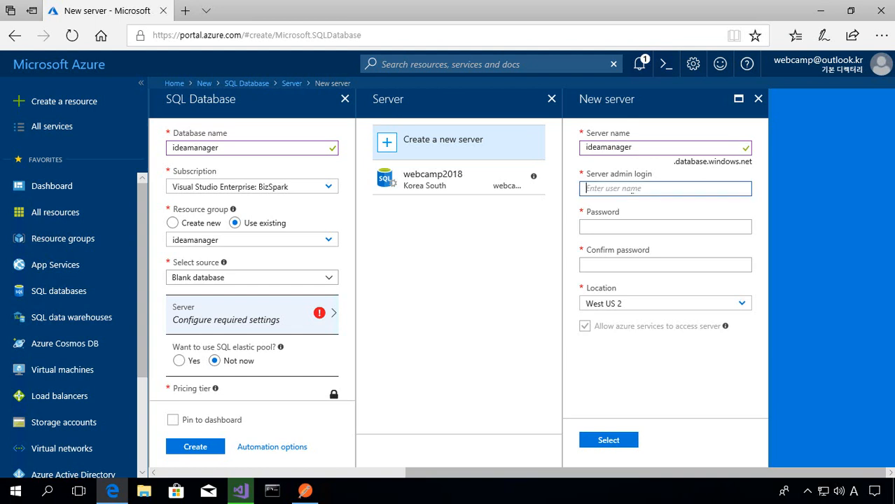
double_click(632, 150)
key(ctrl+c)
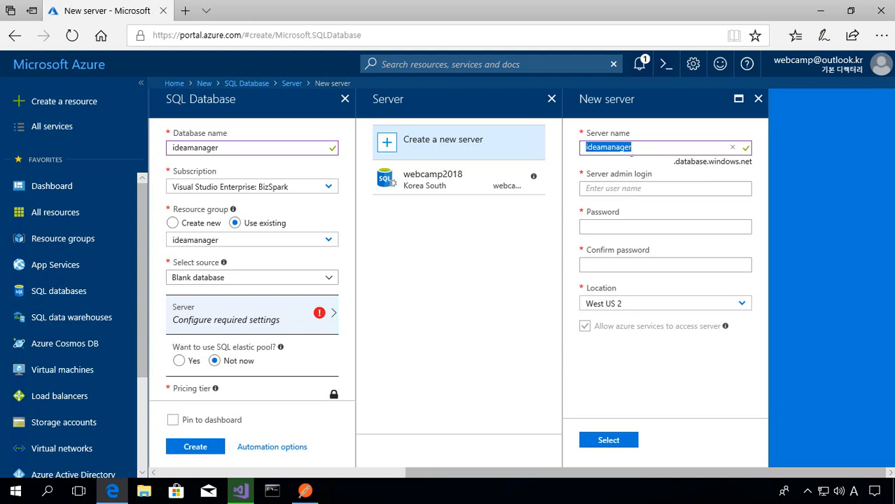
click(632, 188)
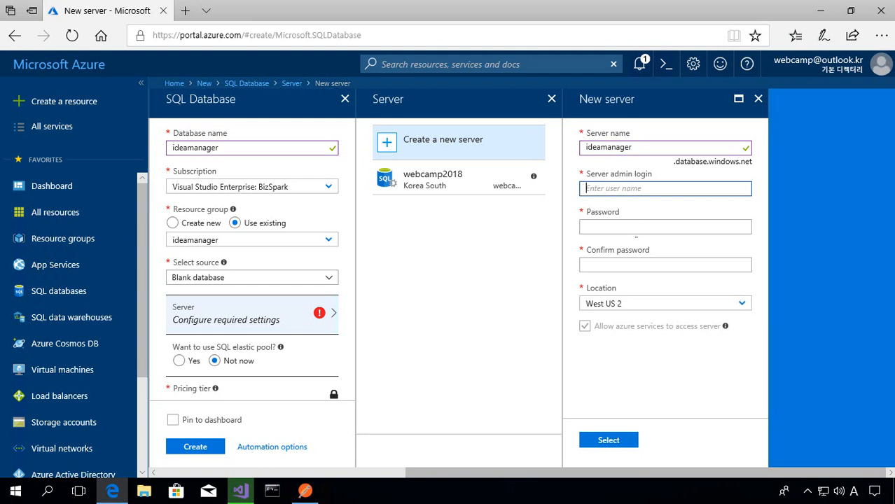
key(ctrl+v)
- Enter and confirm the server admin password for the new SQL server
key(Tab)
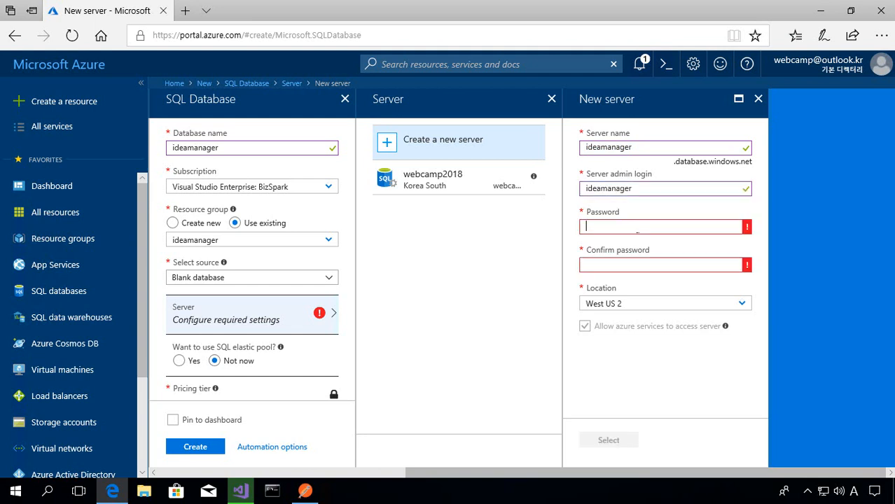
text(••••••••)
key(Tab)
text(••••••••)
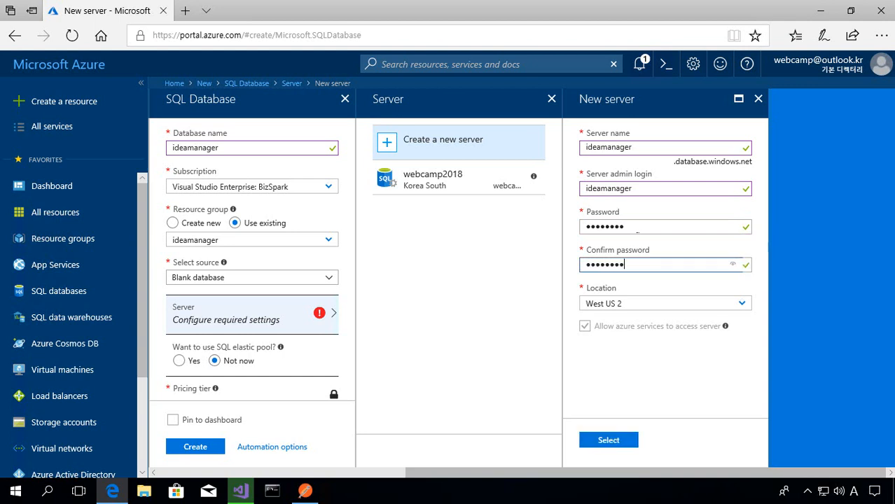
- Set the new SQL server's location to Korea South
click(648, 304)
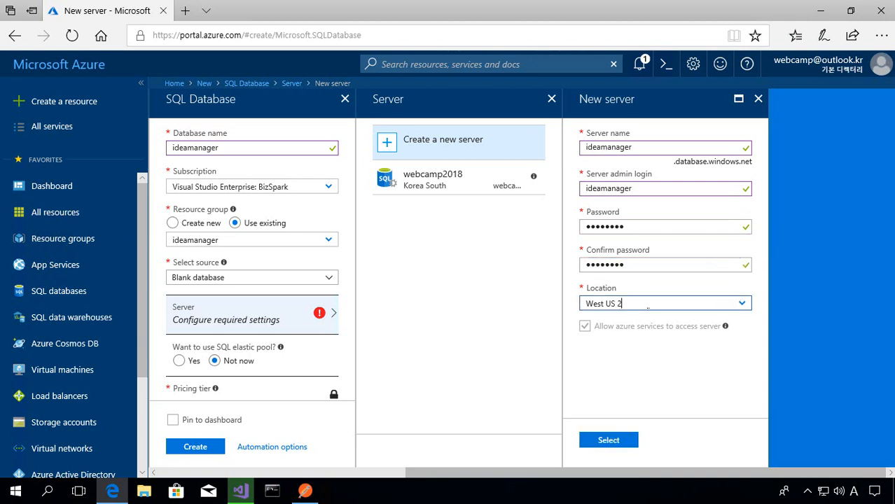
click(741, 306)
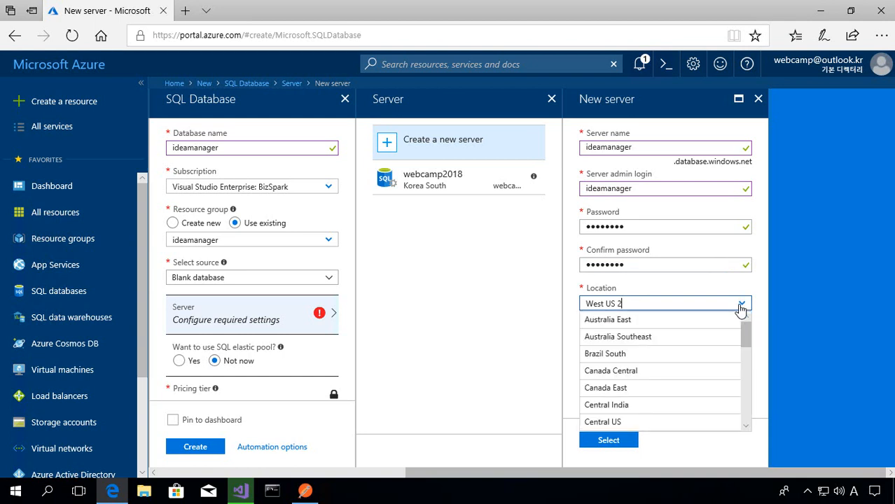
drag(746, 388, 747, 354)
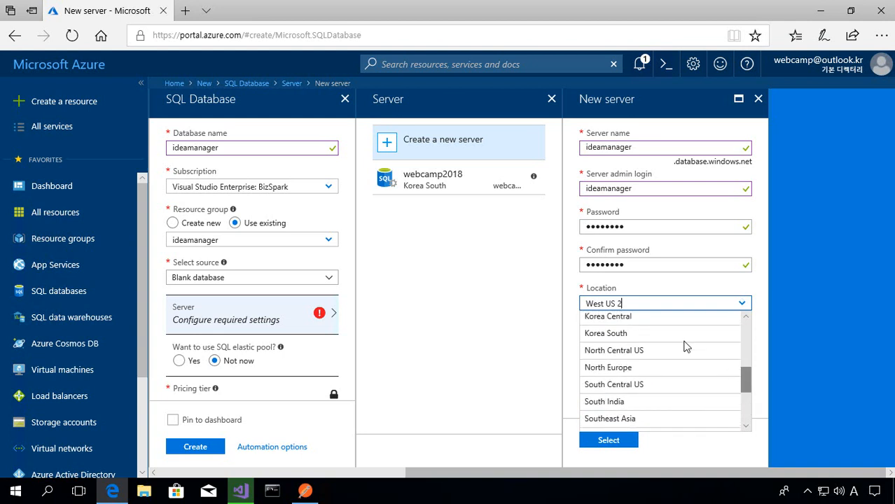
click(632, 336)
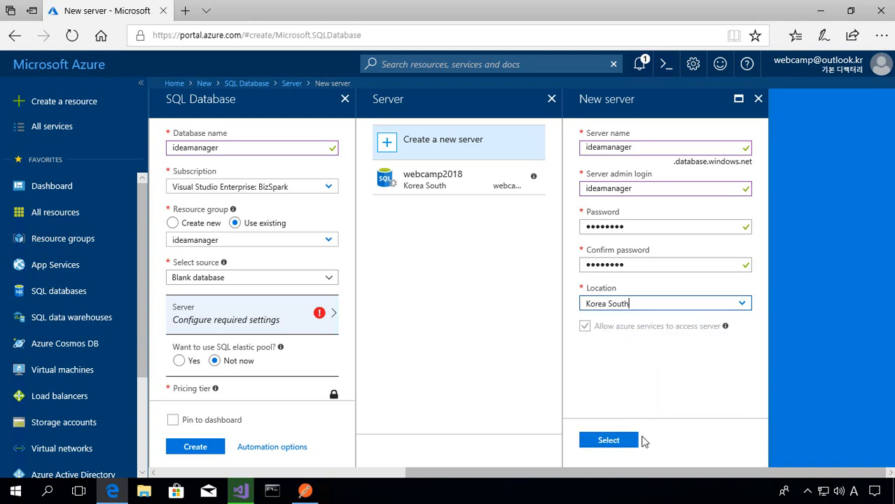
- Confirm the new SQL server's settings and choose the Basic performance tier for the database
click(606, 447)
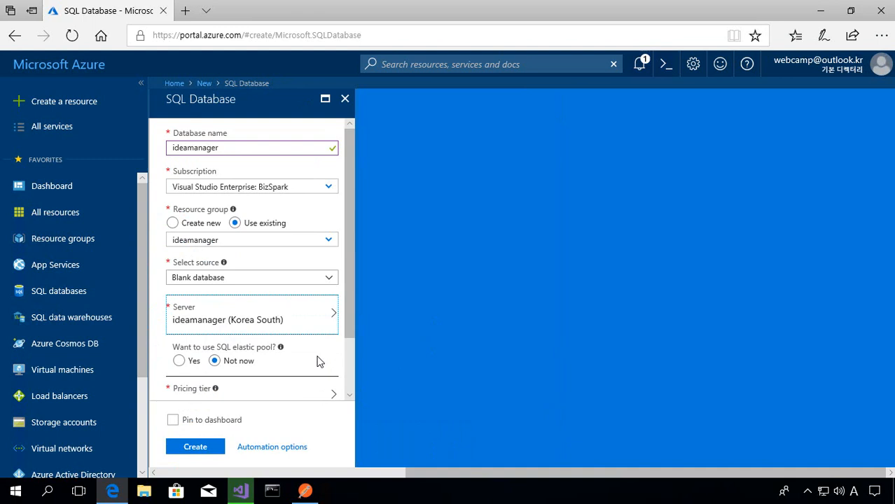
scroll(260, 392, down, 2)
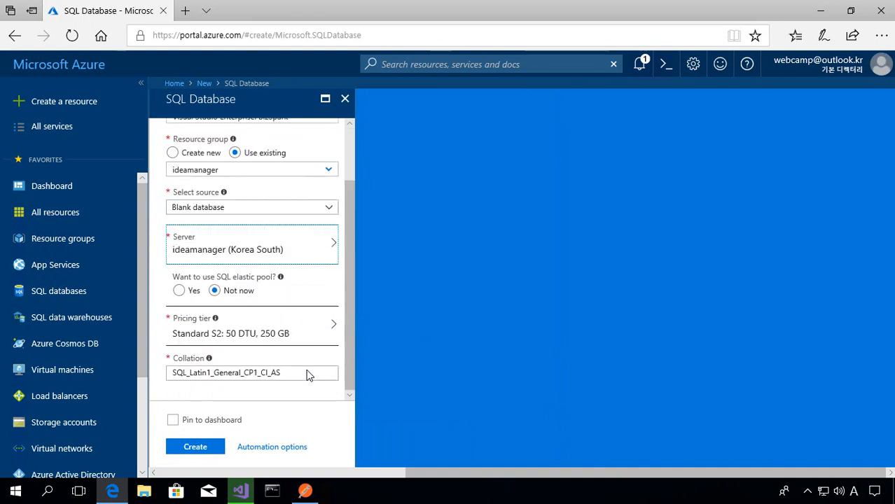
click(269, 327)
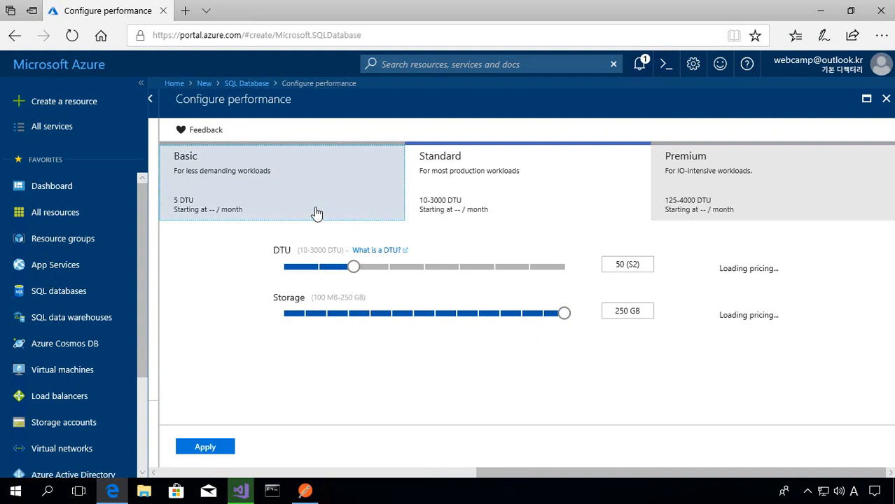
click(285, 216)
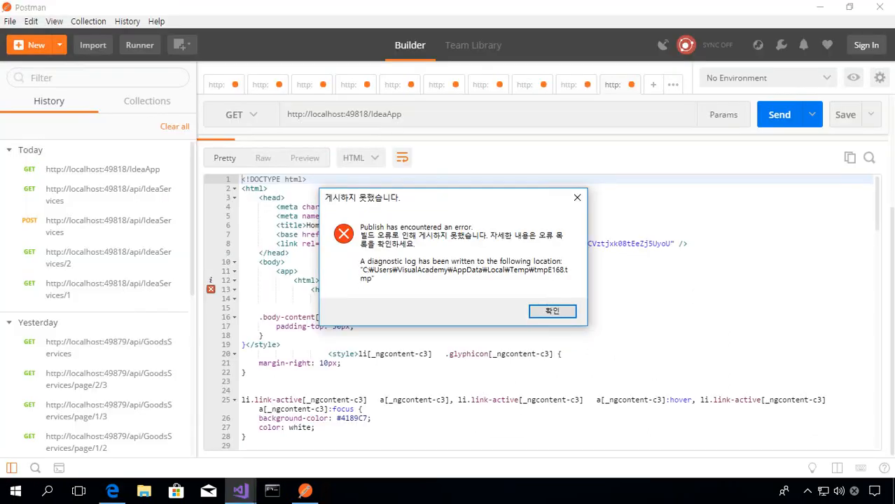
- Dismiss the publish error, switch to Visual Studio, and close the publish page with the error list, output and web publish activity windows
click(568, 314)
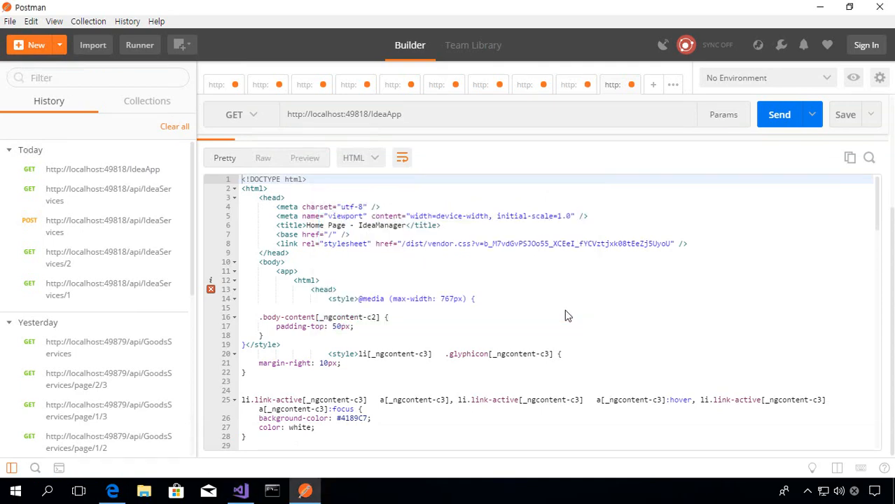
click(240, 493)
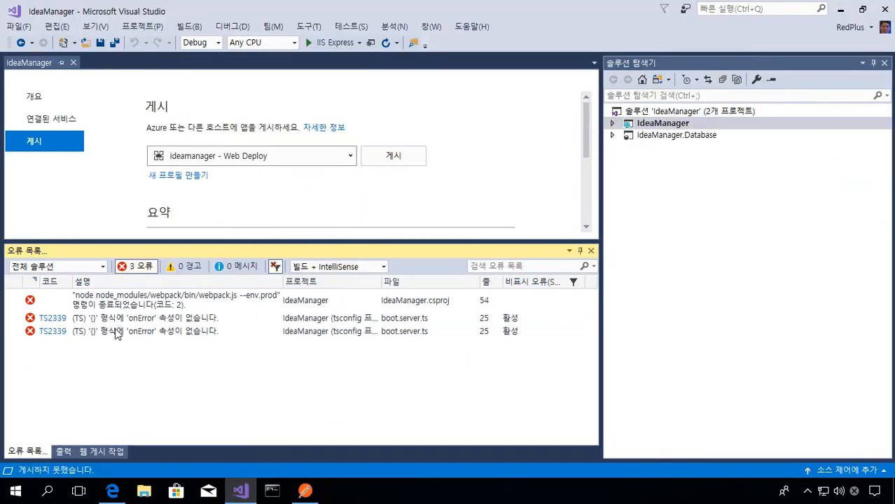
click(592, 251)
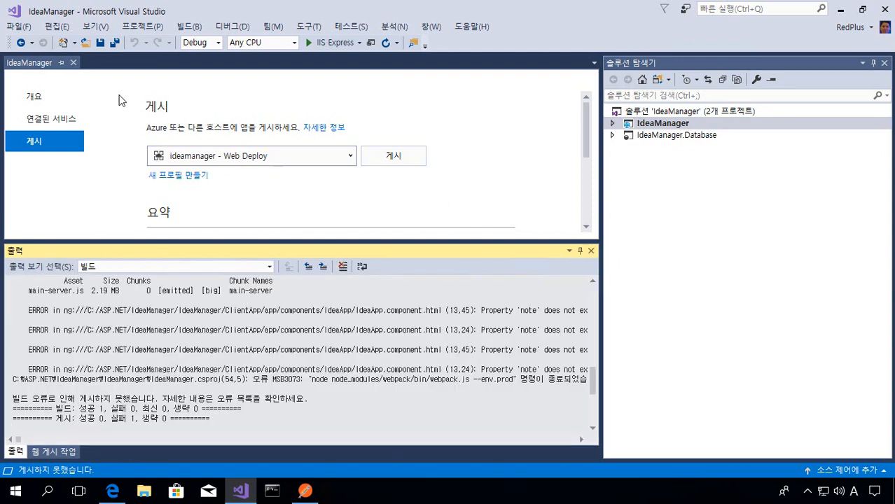
click(73, 62)
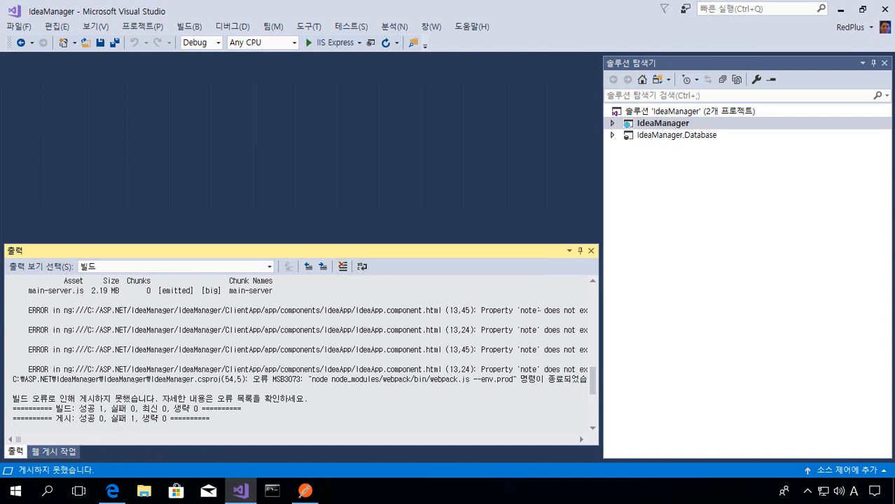
click(518, 310)
click(591, 251)
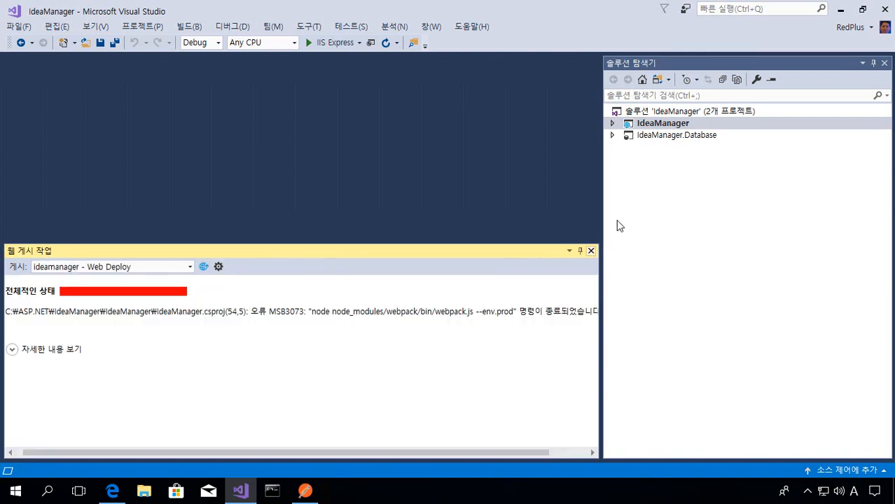
click(593, 254)
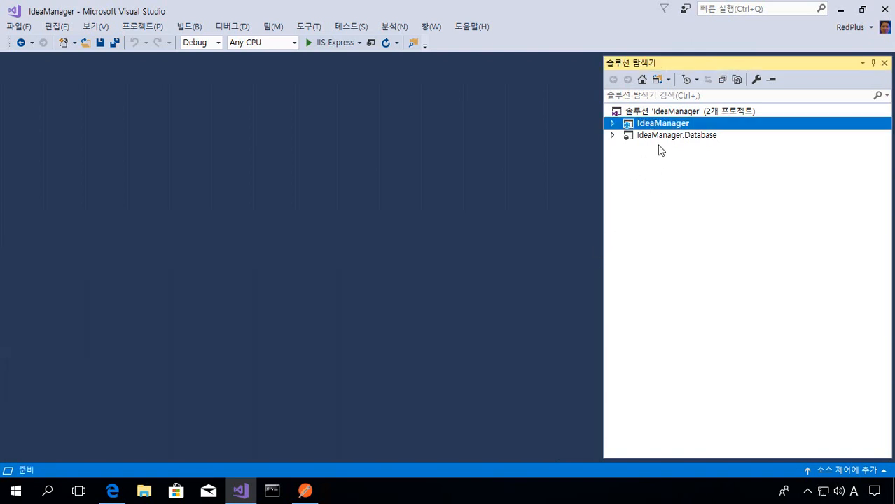
- Open IdeaApp.component.html from the ClientApp IdeaApp component folder and examine the note input's ngModel binding on line 12
double_click(669, 127)
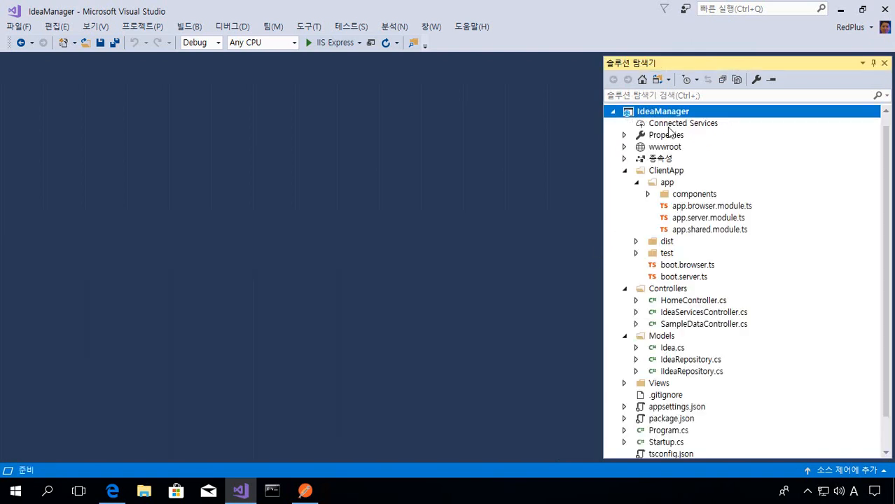
double_click(696, 199)
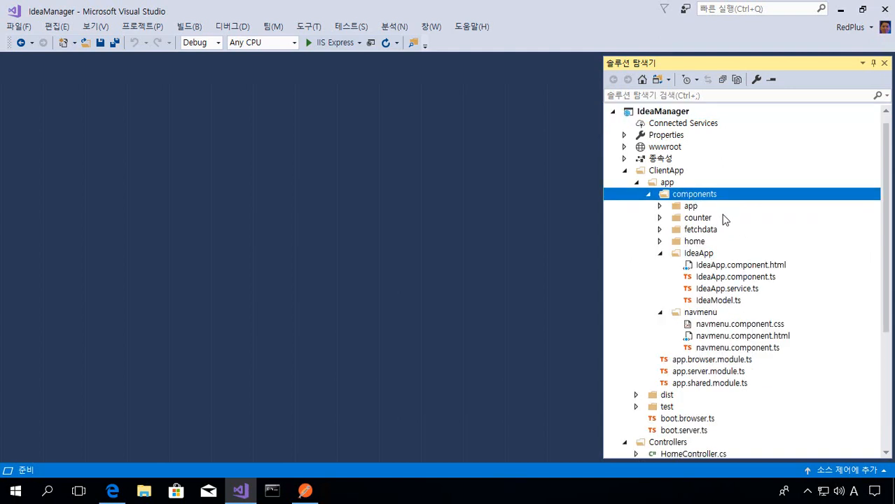
click(741, 266)
double_click(740, 266)
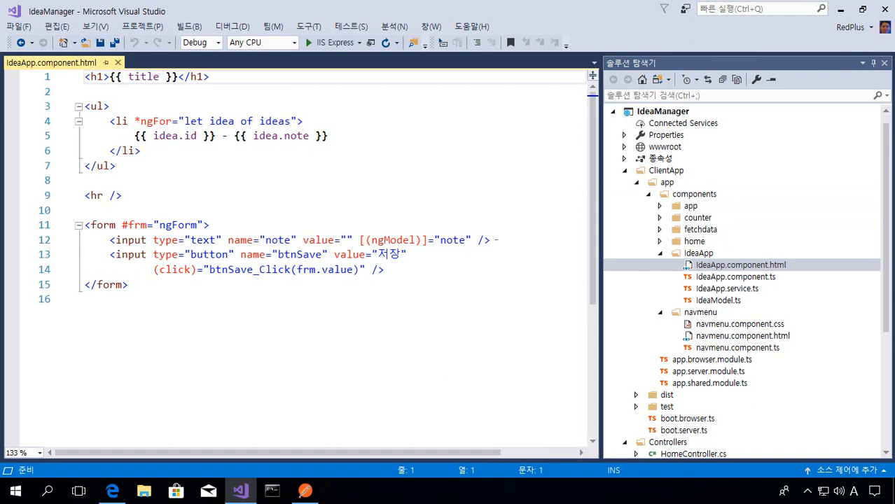
click(356, 240)
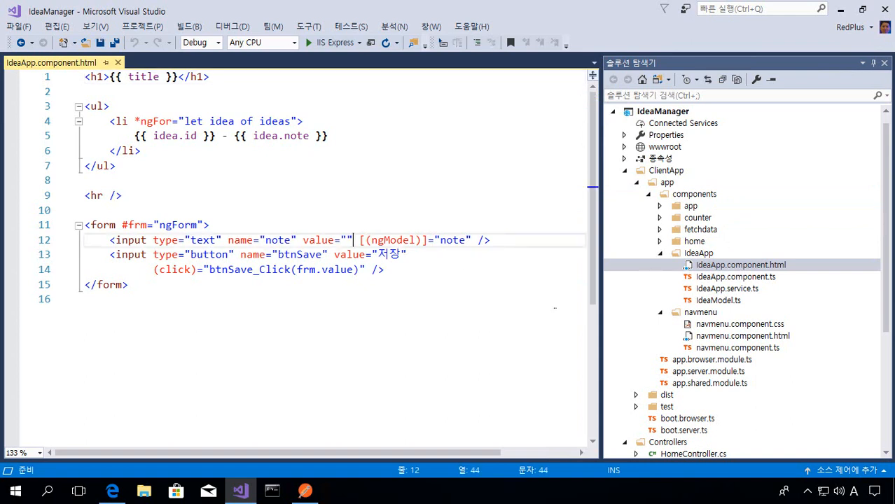
key(Right)
key(End)
- Declare public note: string = ""; below the ideas property in IdeaApp.component.ts and save the file
click(734, 277)
double_click(733, 277)
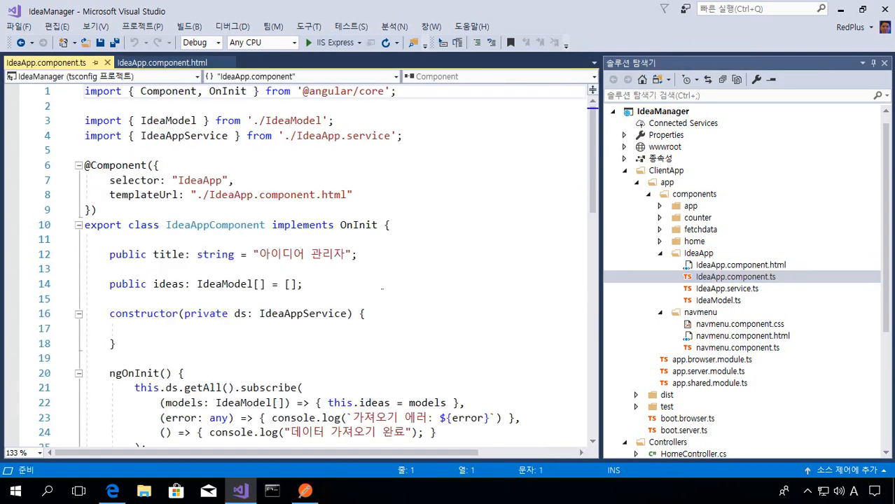
click(408, 287)
key(Return)
key(Return)
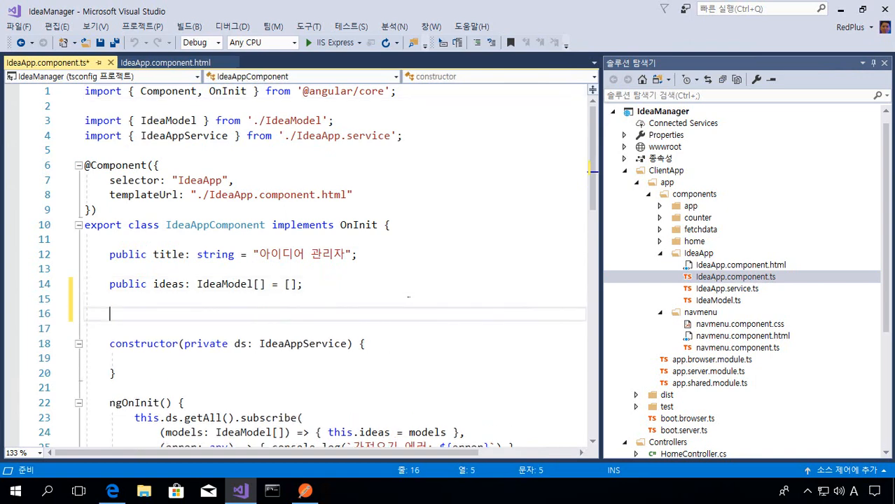
text(public )
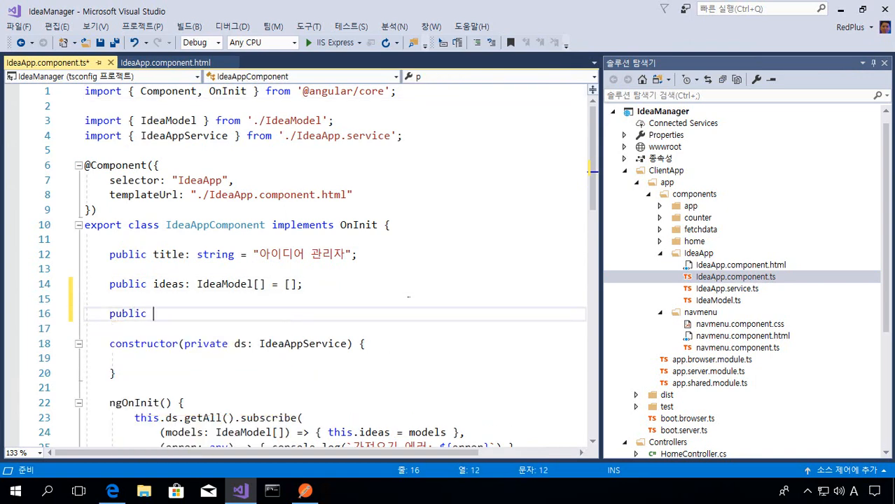
text(note: st)
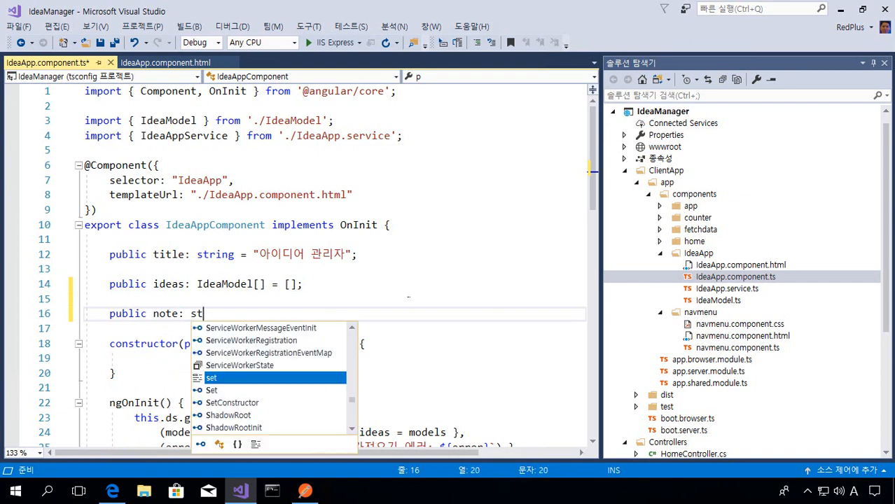
text(ring )
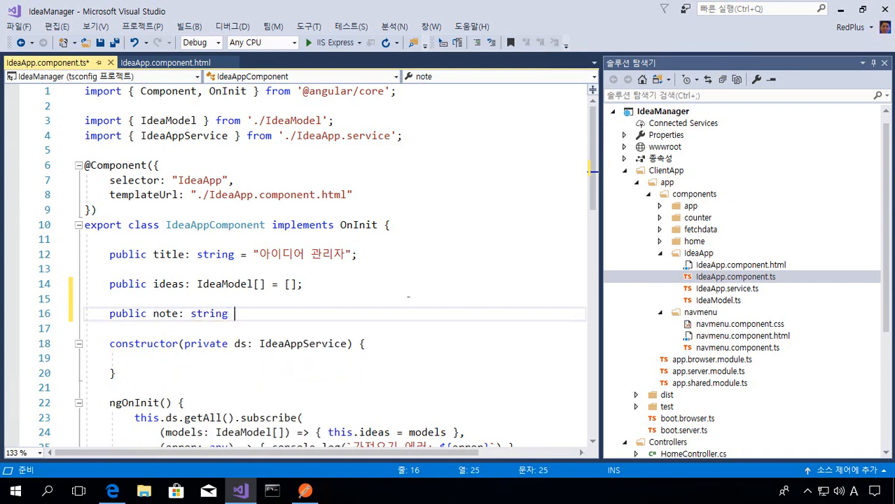
text(= "";)
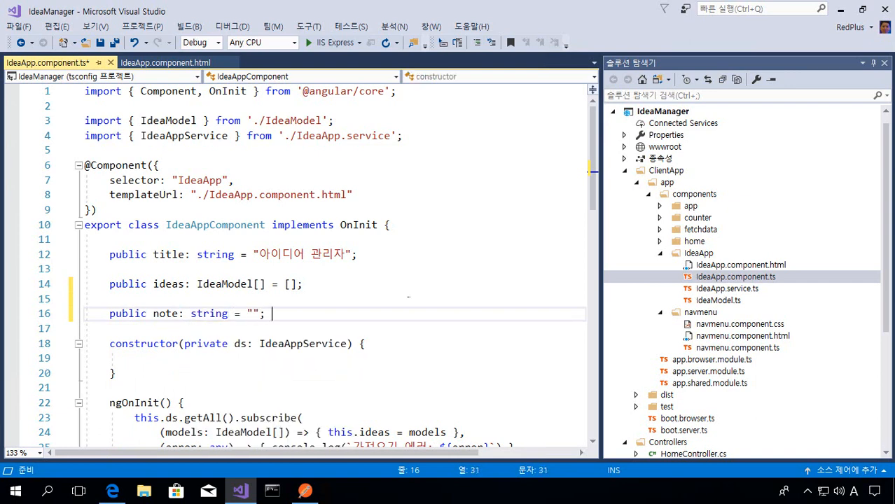
key(ctrl+s)
key(Return)
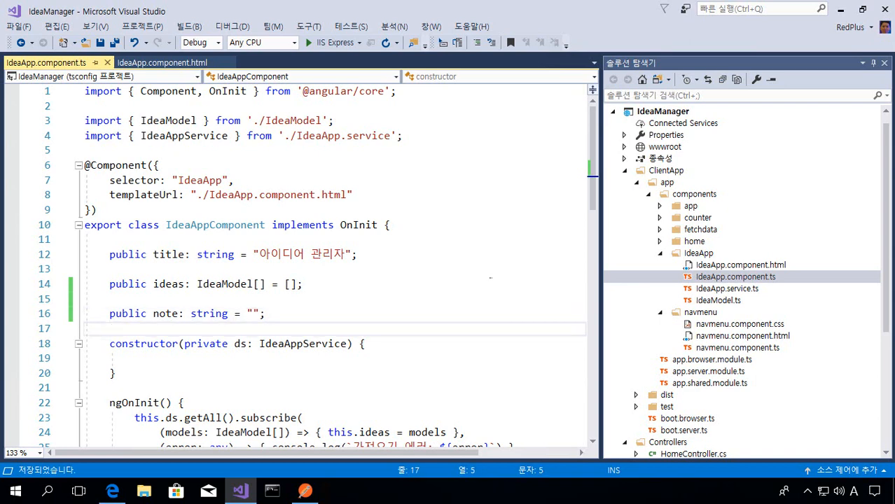
- Rebuild the entire IdeaManager solution
scroll(754, 213, up, 1)
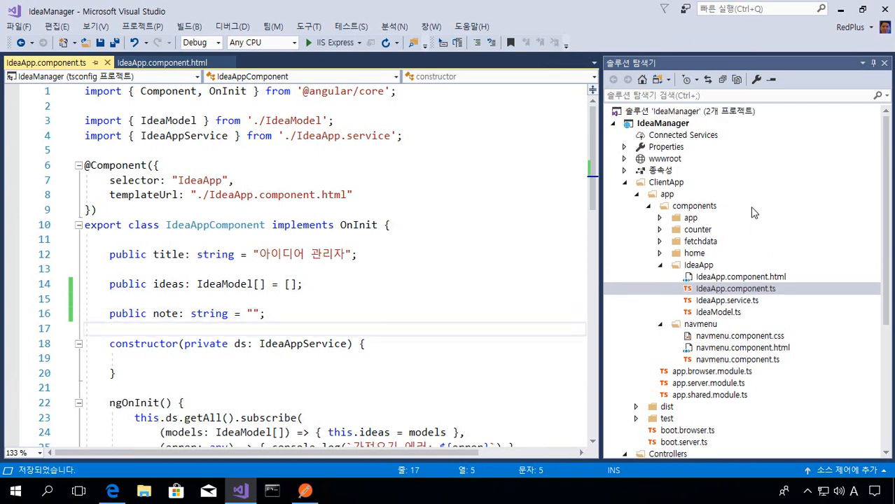
right_click(722, 114)
click(567, 135)
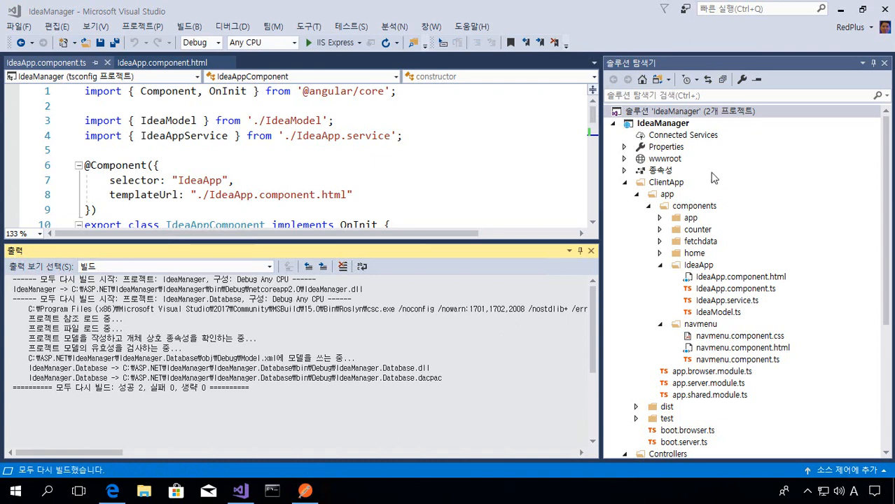
- Publish the IdeaManager project again using the ideamanager - Web Deploy profile
right_click(686, 123)
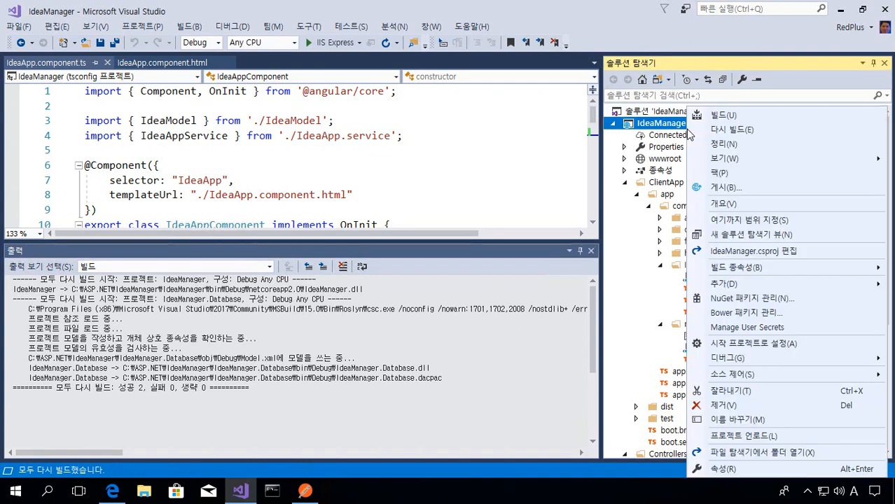
click(782, 191)
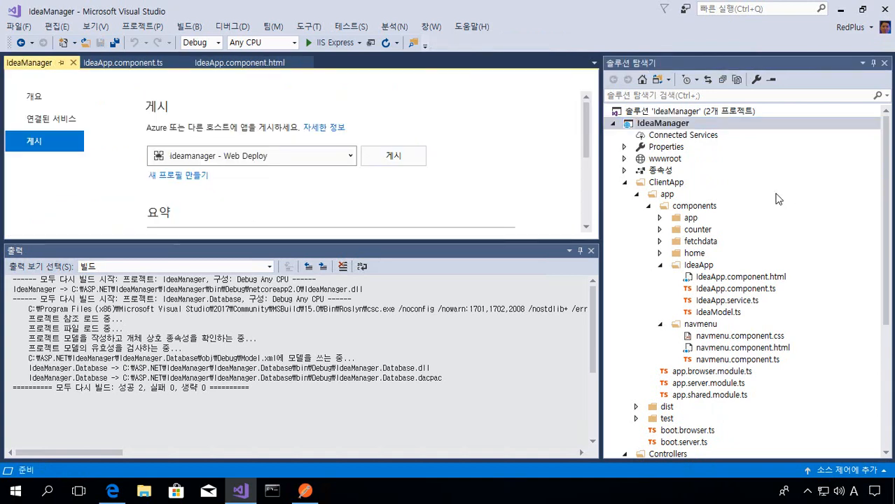
click(590, 251)
click(423, 161)
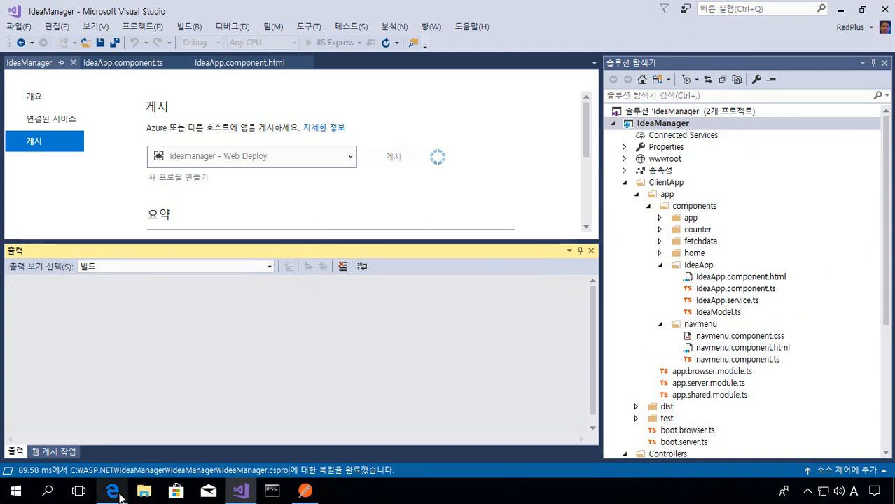
- Switch to the Azure portal, apply the Basic tier with 5 DTU and 2 GB, and create the database pinned to the dashboard
click(114, 493)
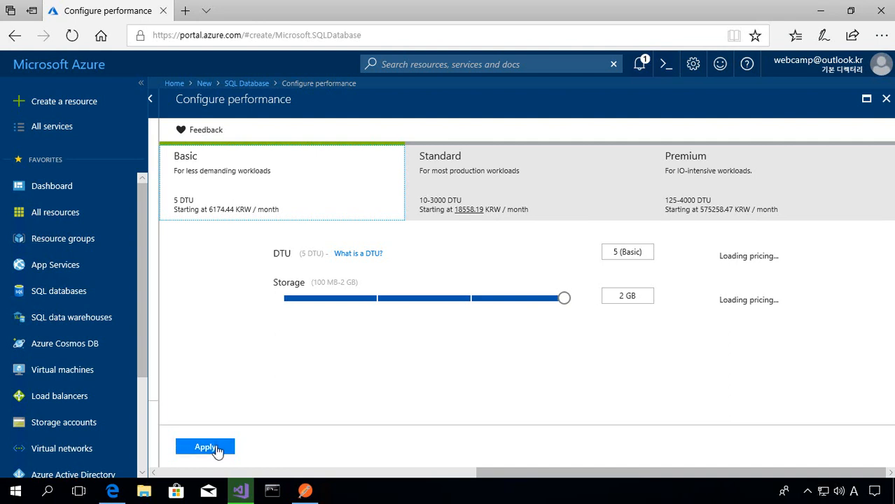
click(217, 452)
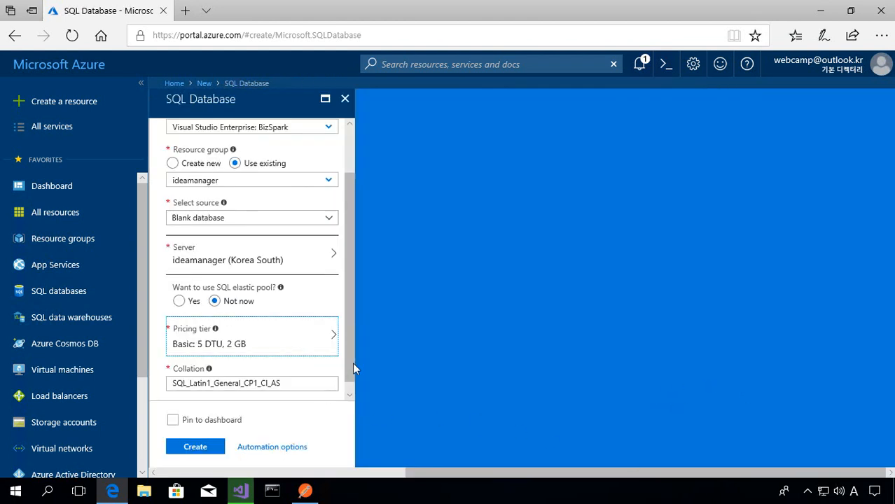
drag(347, 364, 347, 383)
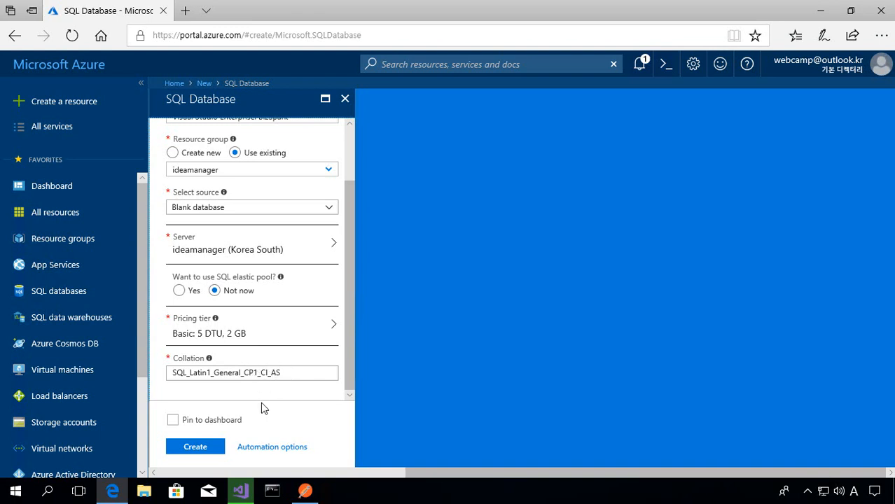
click(172, 423)
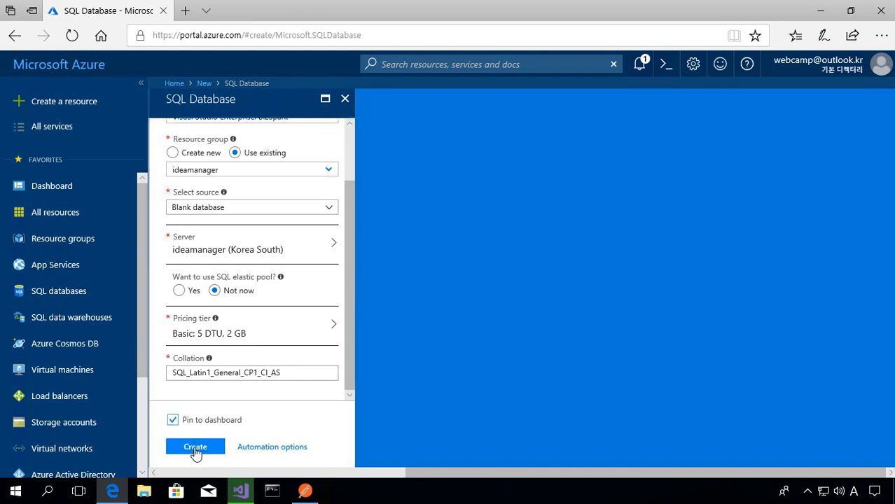
click(210, 449)
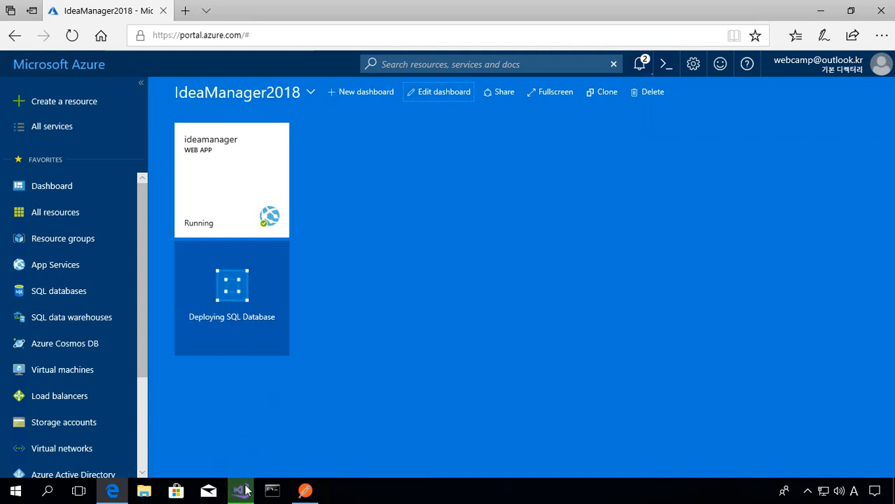
- Switch to Visual Studio to check on the running publish
mouse_move(304, 491)
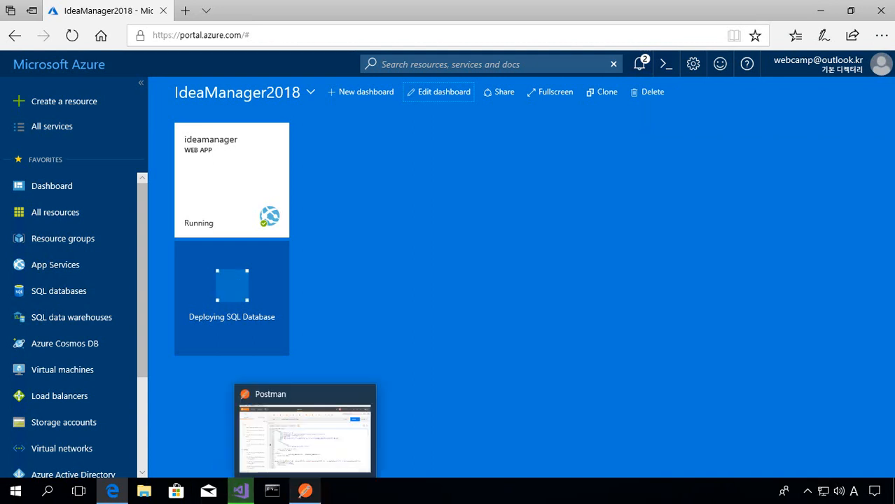
click(242, 491)
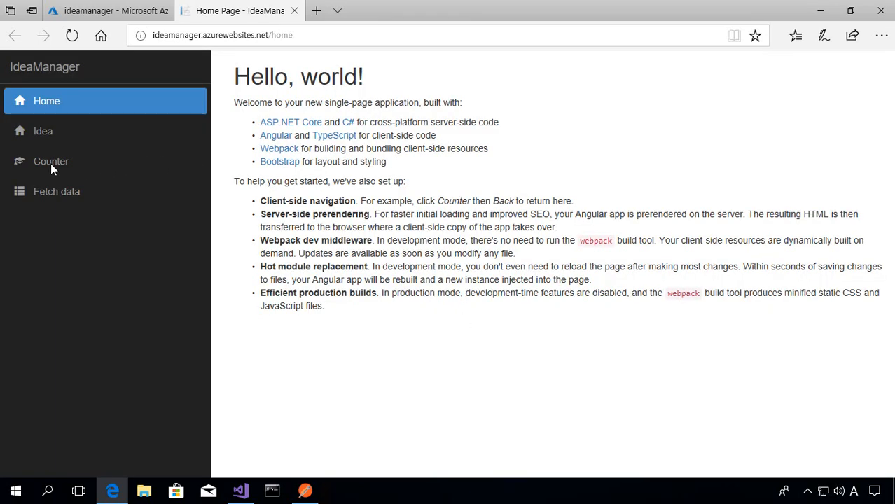
- View the Counter and Fetch data pages of the deployed ideamanager.azurewebsites.net site and open the browser's developer tools
click(51, 165)
click(56, 197)
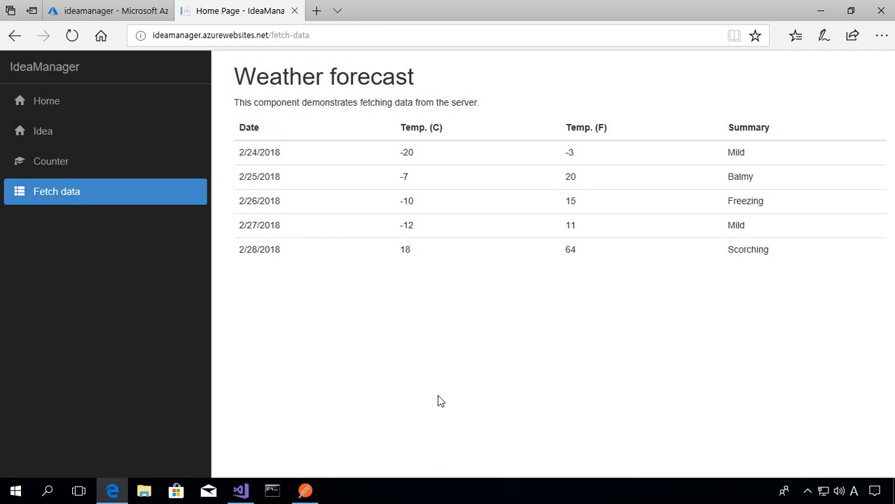
key(F12)
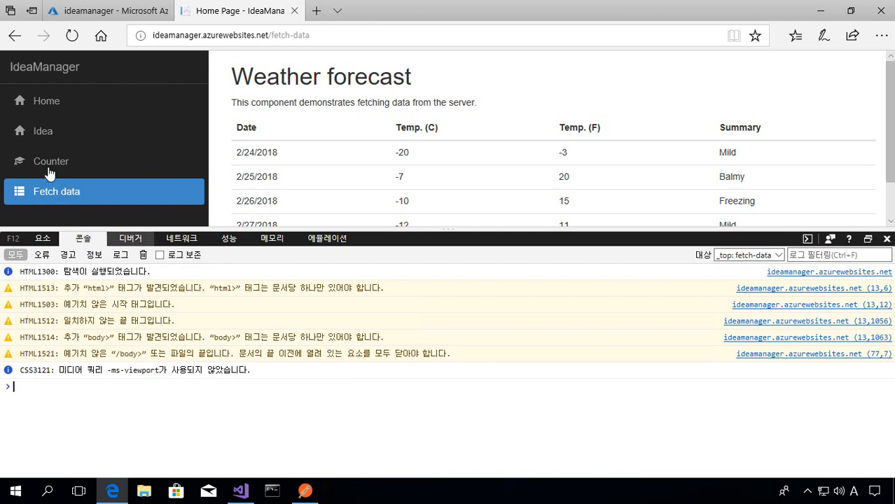
- View the Idea page of the deployed site and clear the developer console messages
click(43, 142)
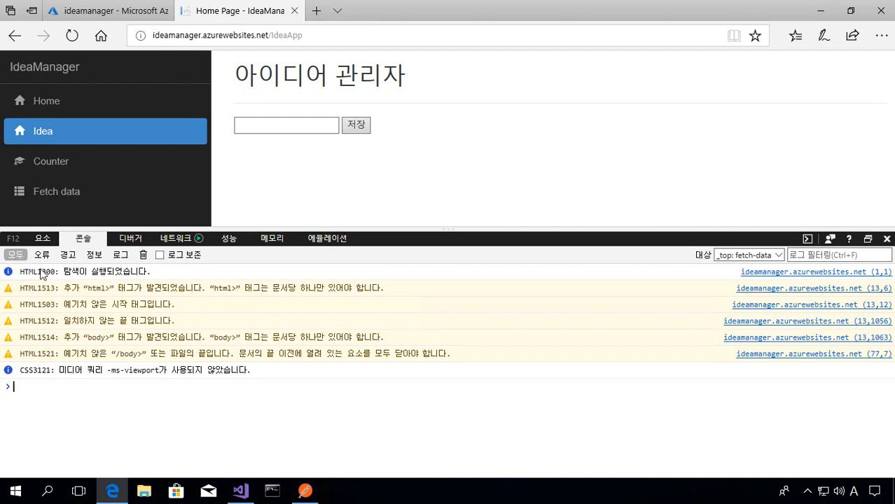
click(143, 255)
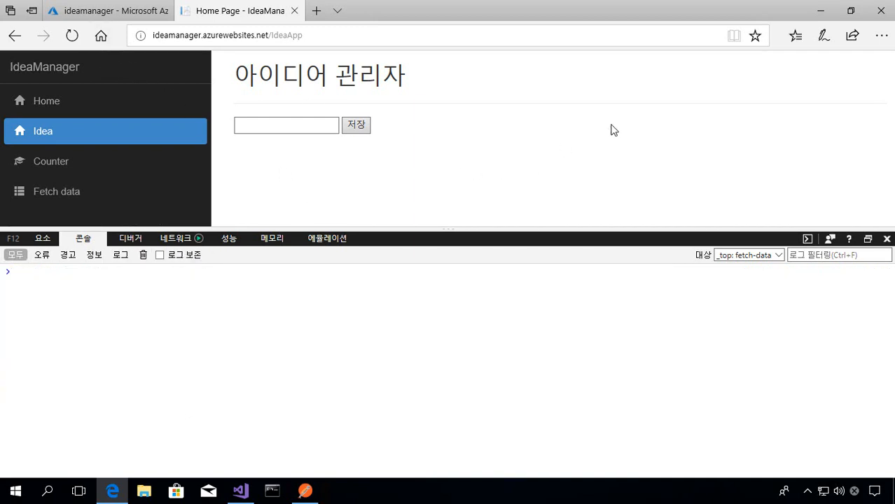
- Return to the Azure portal, open the ideamanager SQL database from the dashboard, and copy its server name
click(238, 494)
click(116, 489)
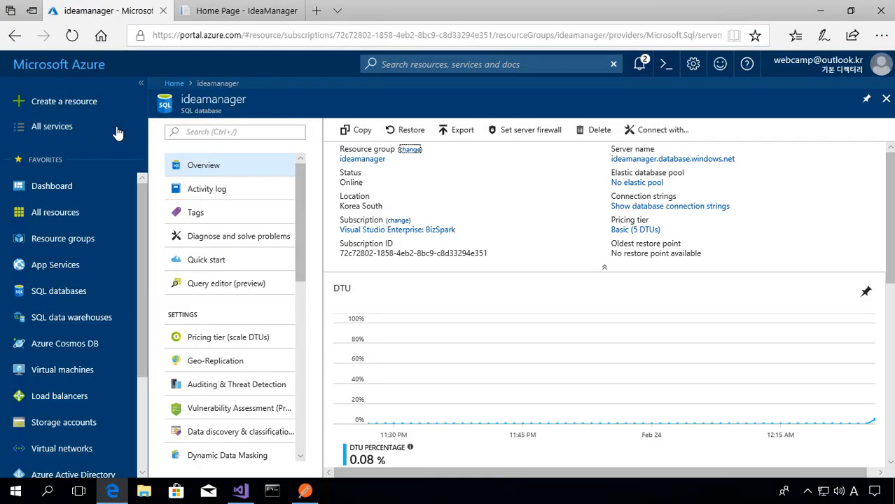
click(69, 68)
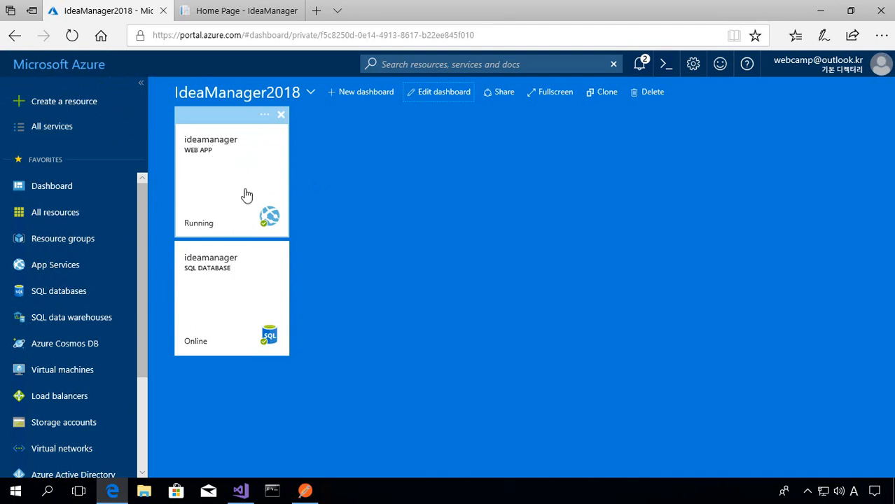
click(222, 312)
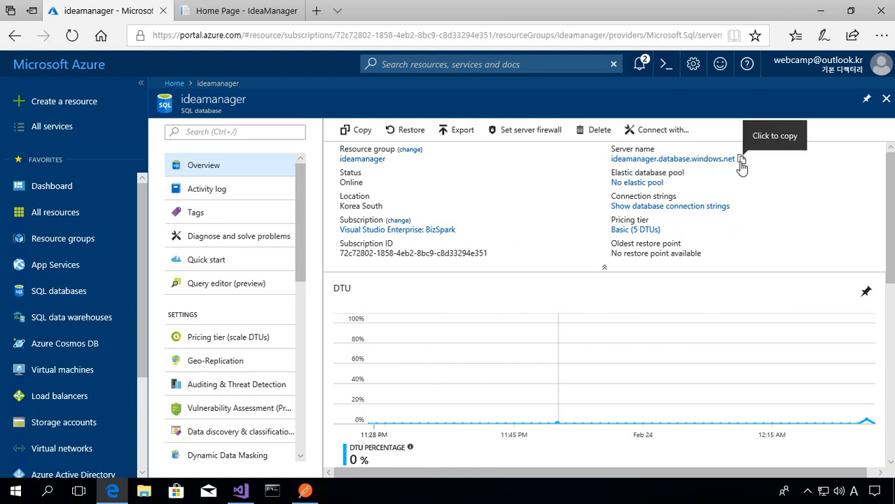
click(741, 161)
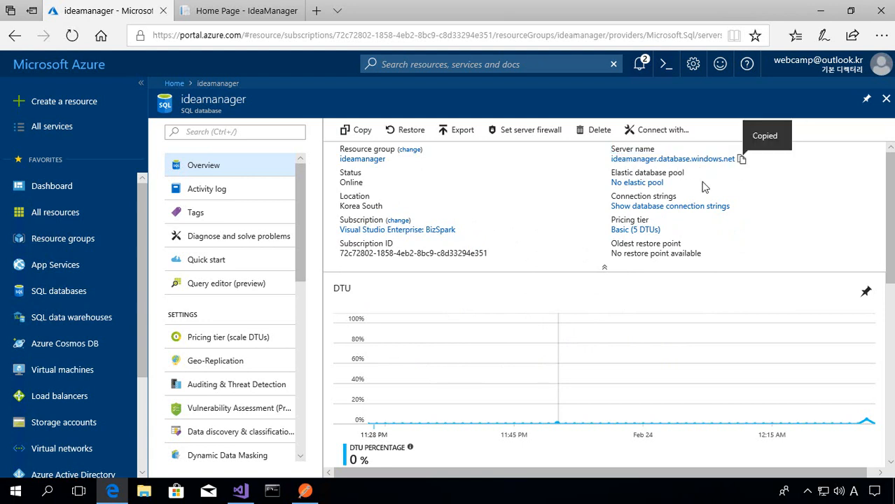
- Switch to Visual Studio and close the output pane, all open documents, and the web publish activity pane
click(240, 490)
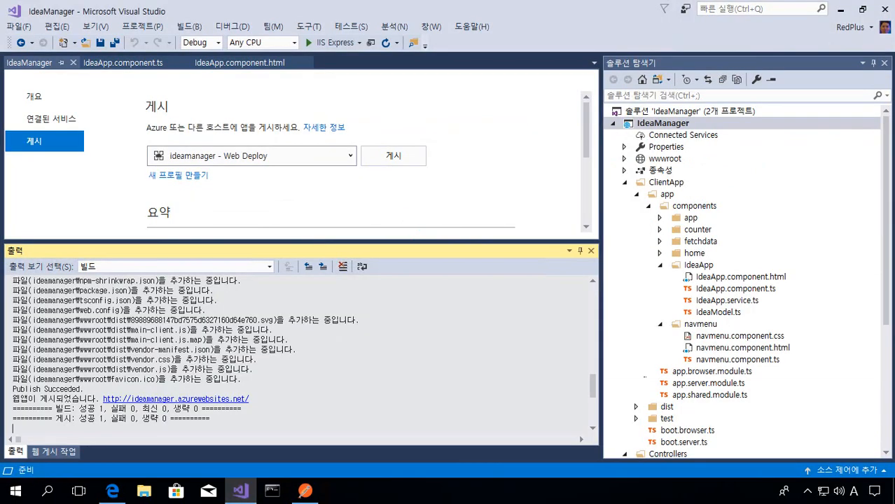
click(590, 251)
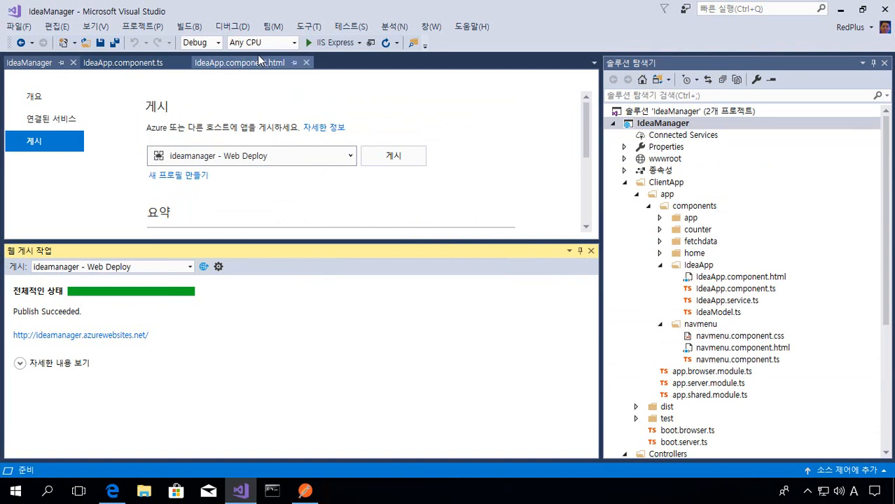
click(225, 32)
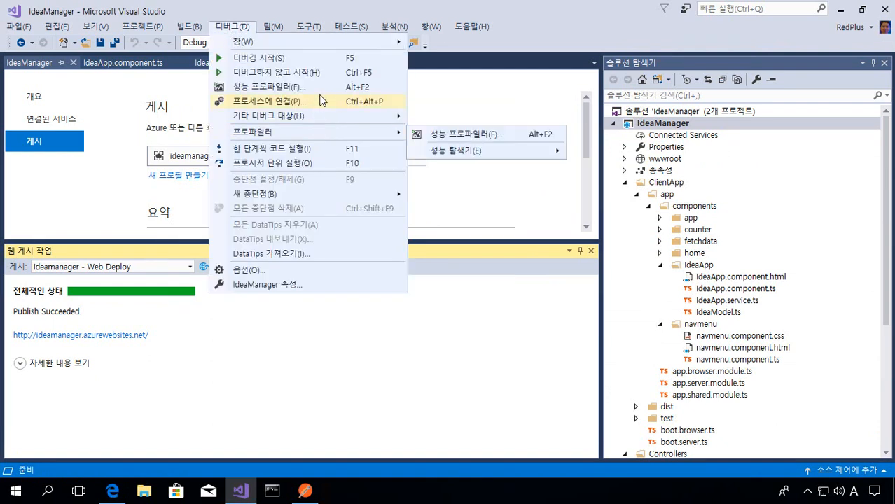
mouse_move(428, 31)
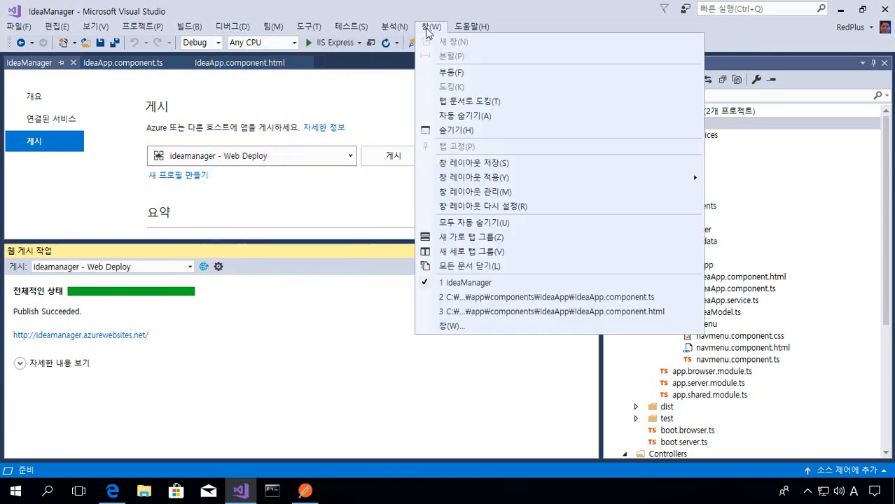
click(515, 269)
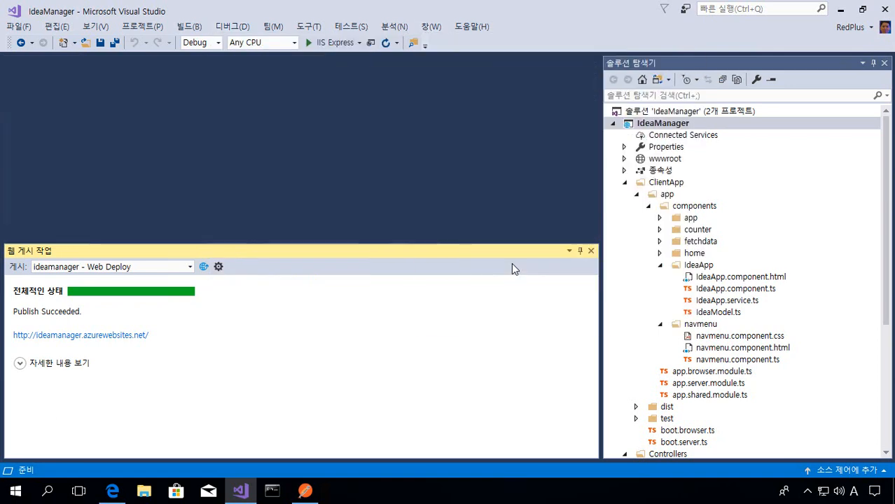
click(591, 251)
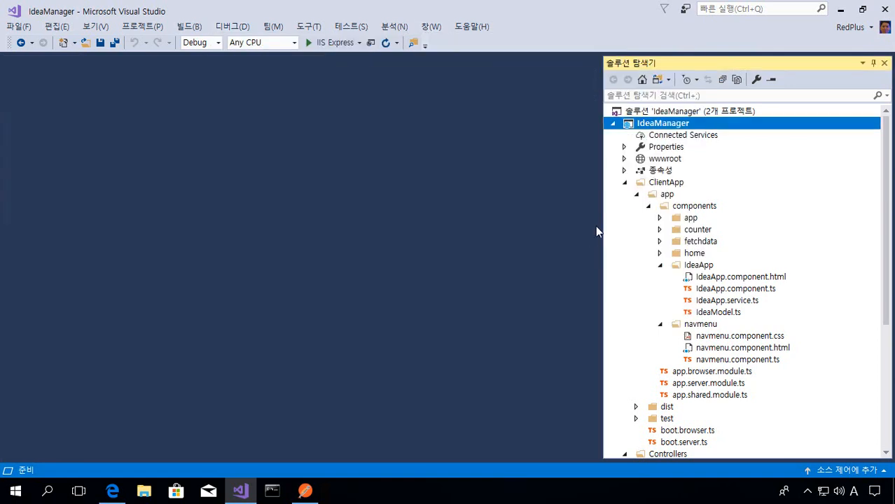
- Collapse the IdeaManager project and open the database publish dialog for the IdeaManager.Database project
click(613, 123)
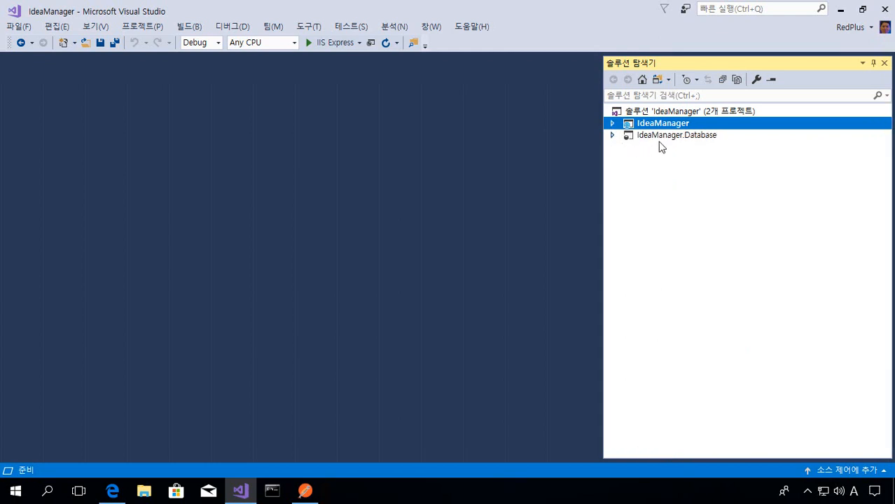
click(613, 135)
click(624, 170)
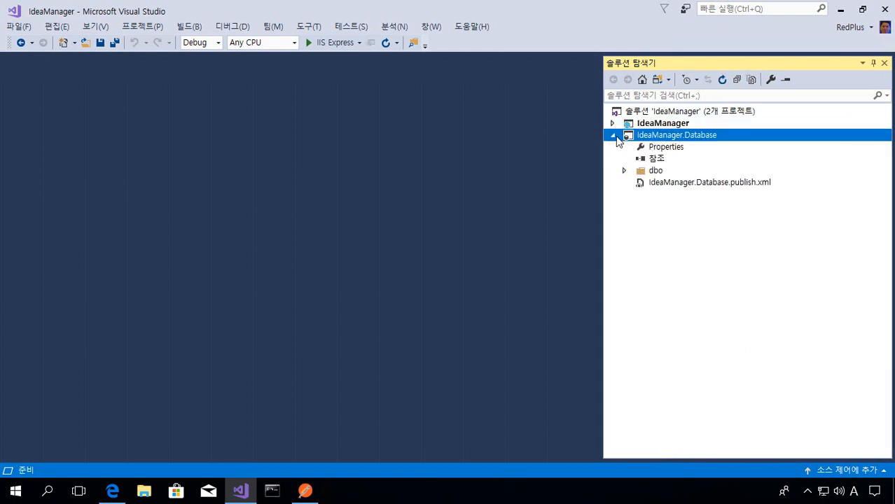
click(614, 135)
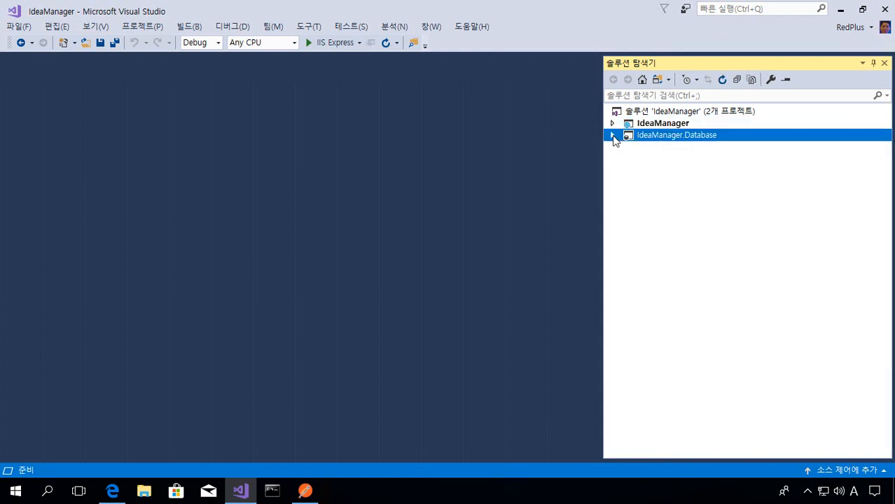
right_click(653, 146)
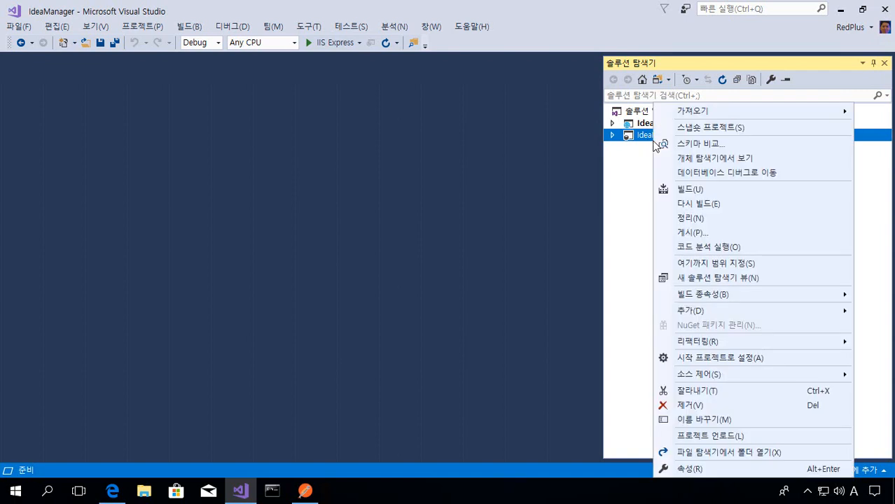
click(771, 240)
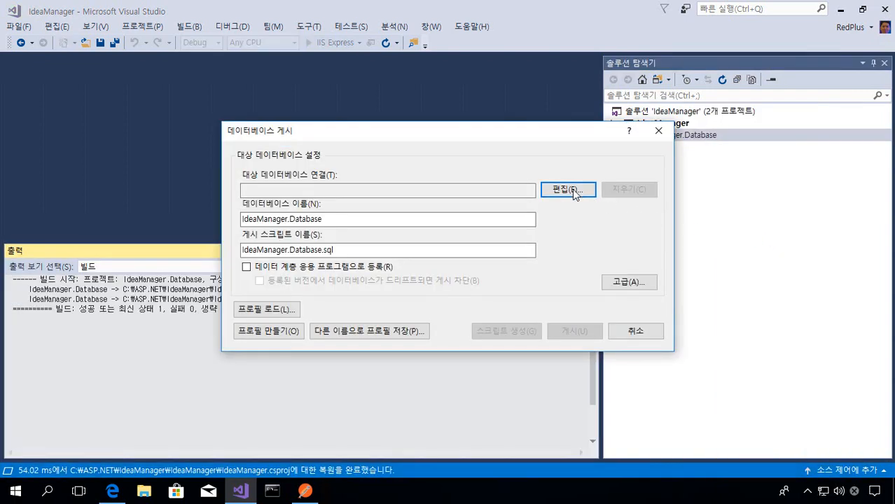
- Fill in the target connection with server ideamanager.database.windows.net, SQL Server authentication, user ideamanager and the saved password, test it, and decline the firewall rule
click(568, 191)
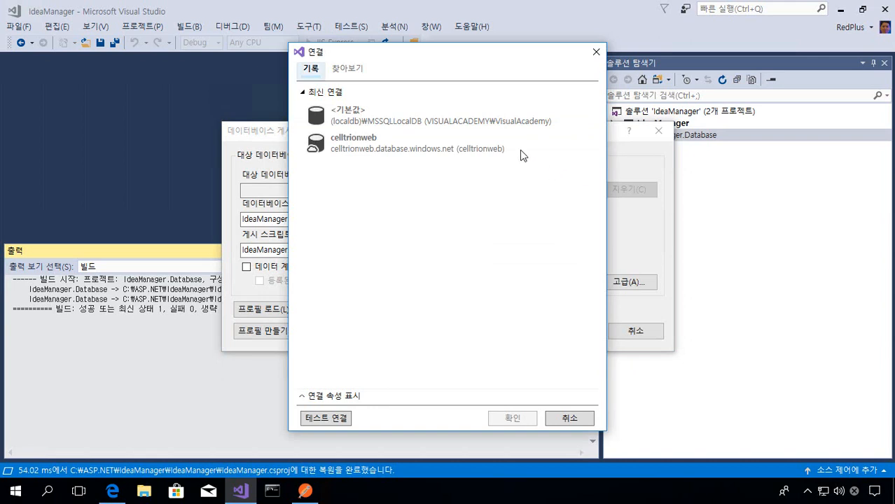
click(348, 71)
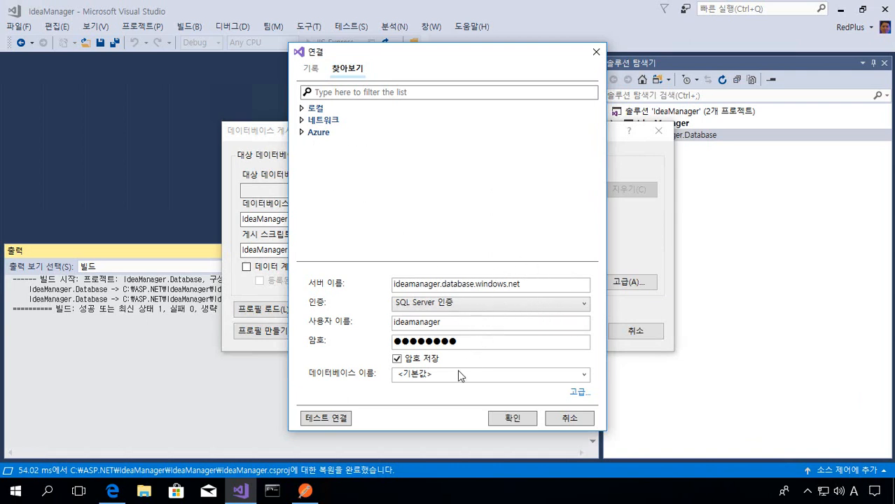
click(344, 418)
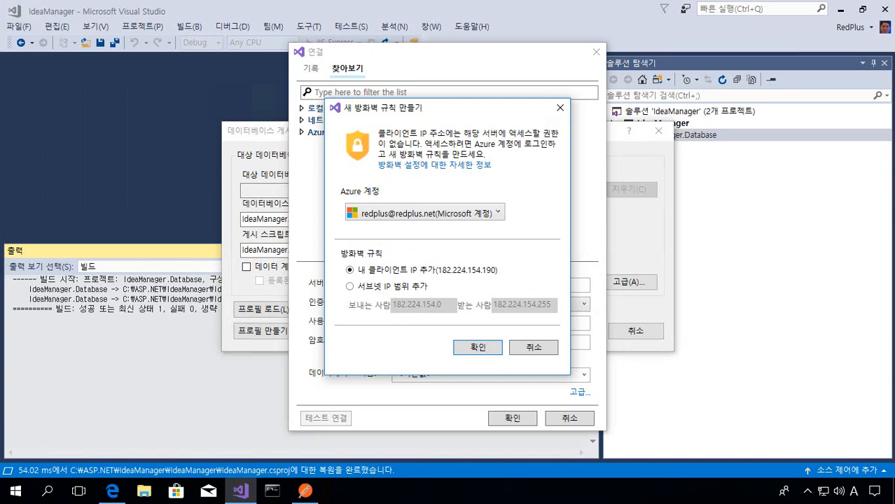
click(543, 347)
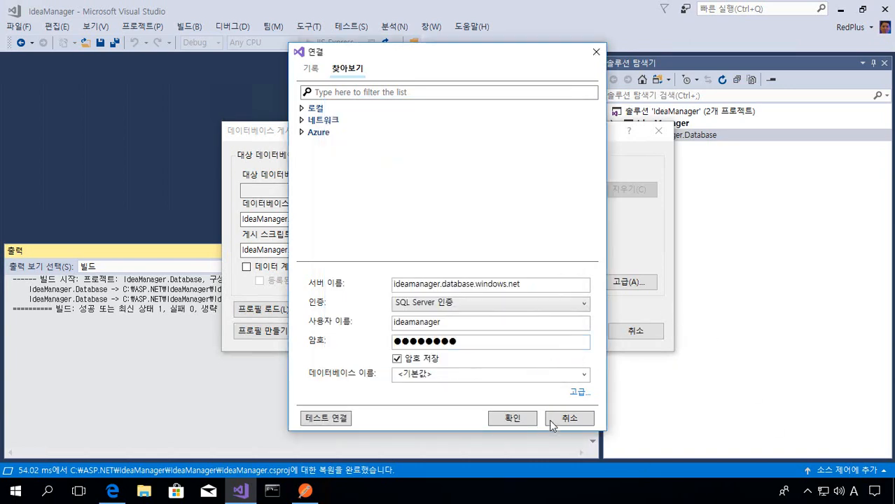
- Switch to the Azure portal, add the client IP to the ideamanager server's firewall rules, and save them
click(112, 492)
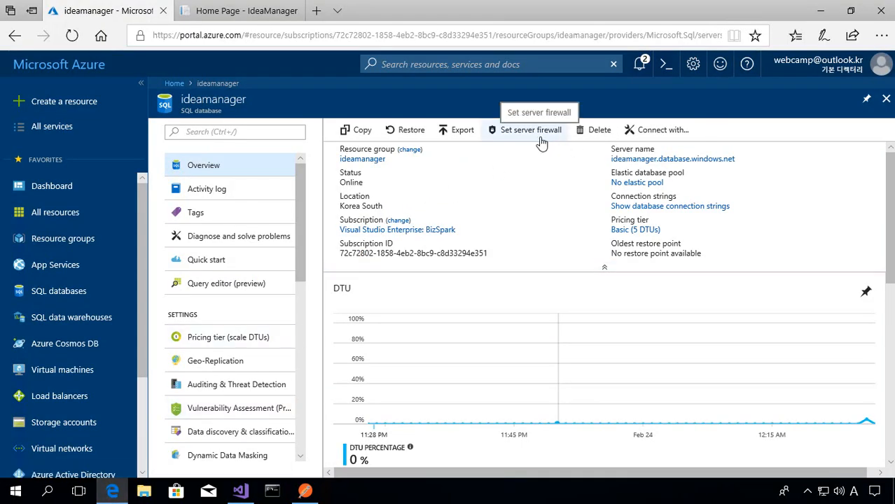
click(541, 142)
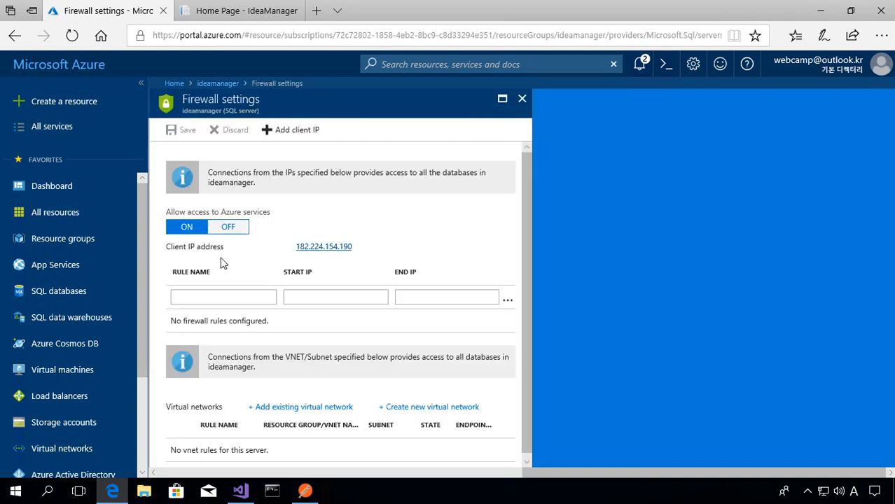
click(300, 139)
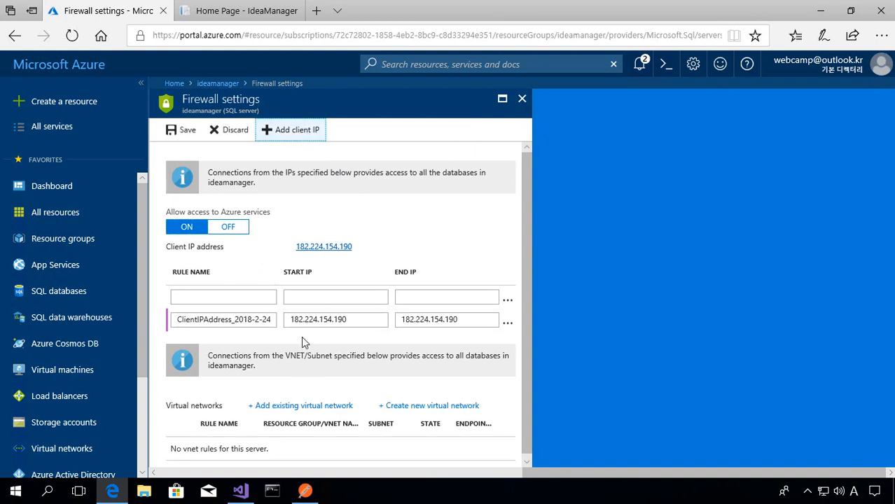
click(182, 129)
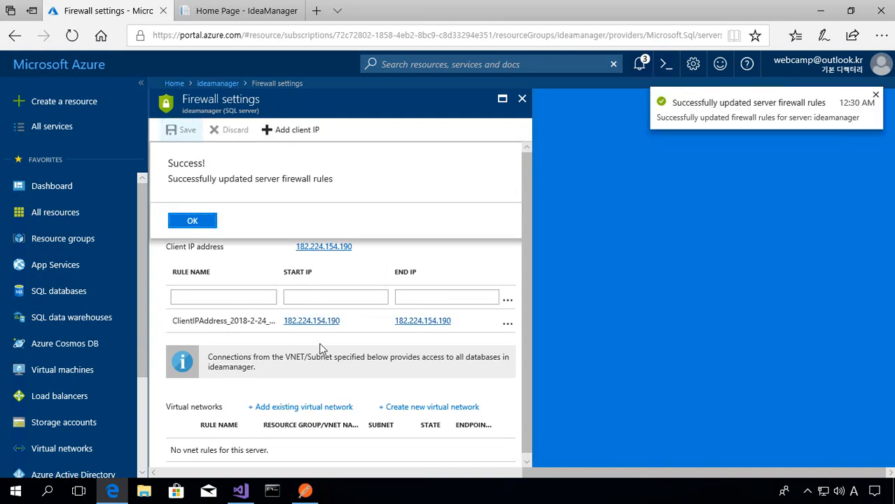
- Switch to Visual Studio, test the connection to ideamanager.database.windows.net again, and accept it as the publish target
click(246, 494)
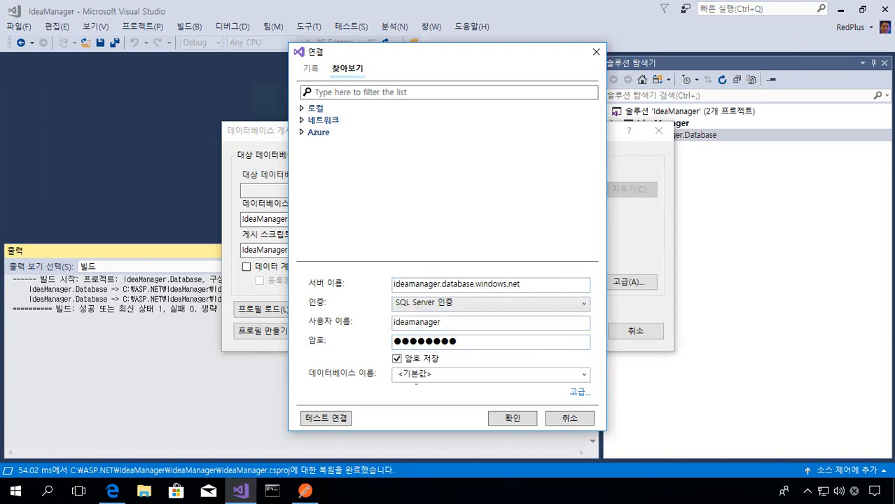
click(343, 416)
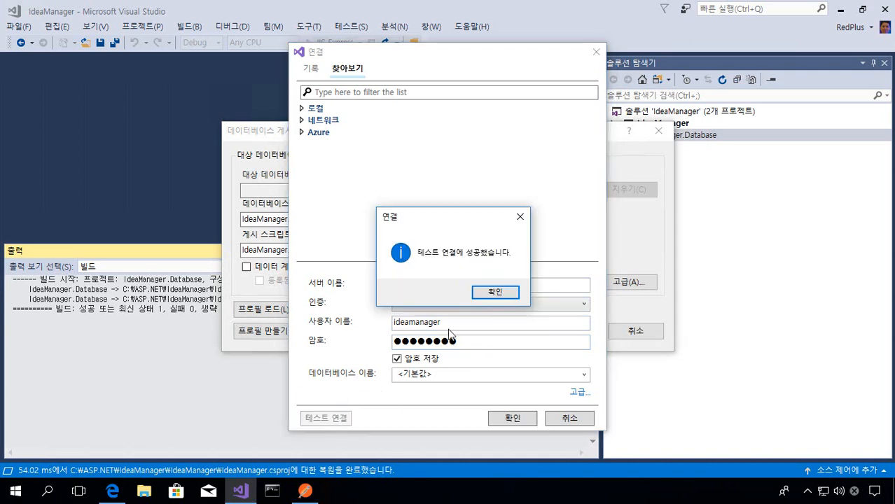
click(496, 292)
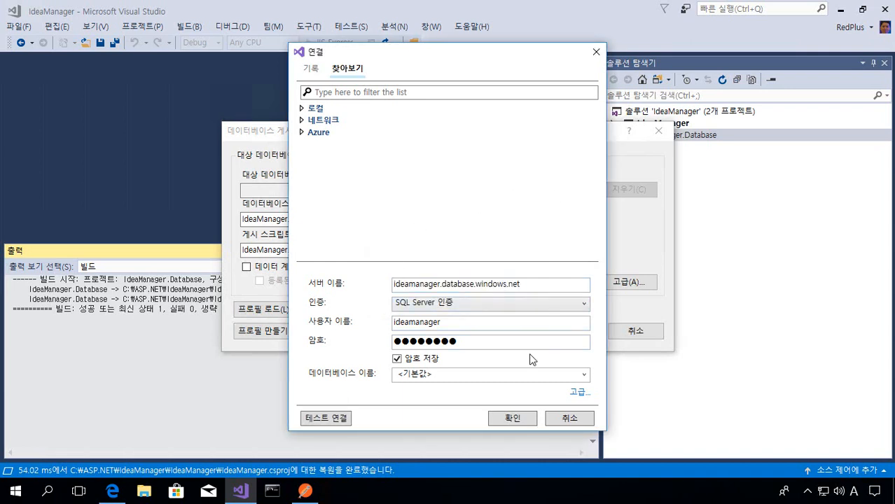
click(527, 421)
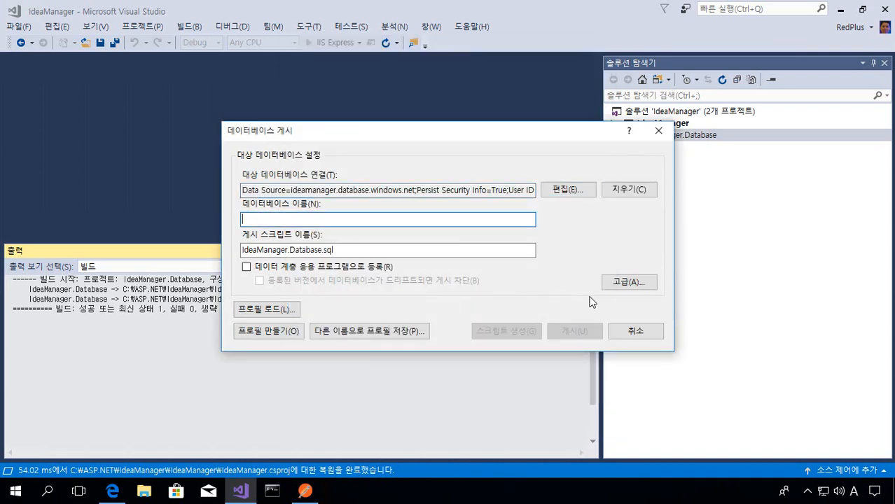
- Set the target database name to ideamanager and try to publish the IdeaManager.Database project
text(ideamanager)
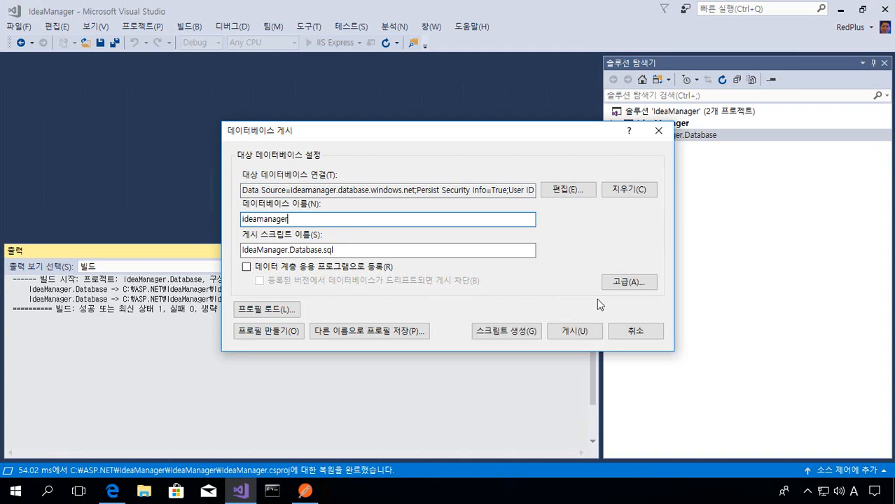
click(586, 338)
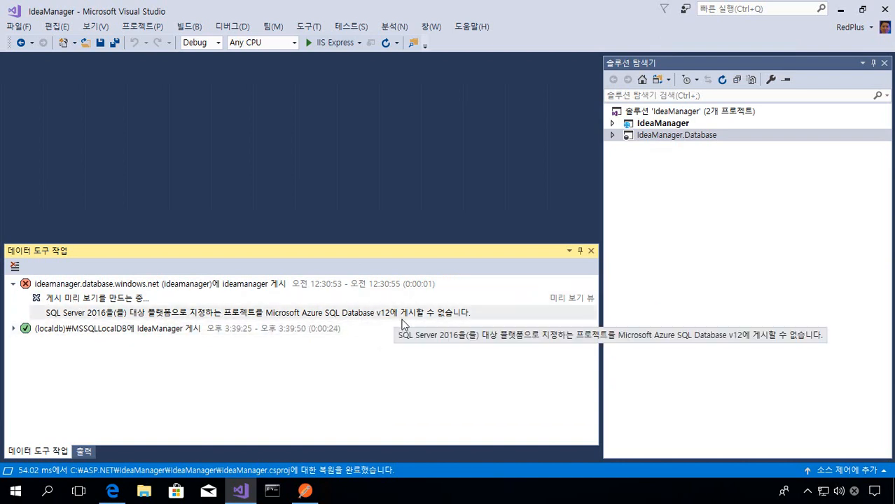
- Open the IdeaManager.Database project properties and set the target platform to Microsoft Azure SQL Database V12
right_click(697, 145)
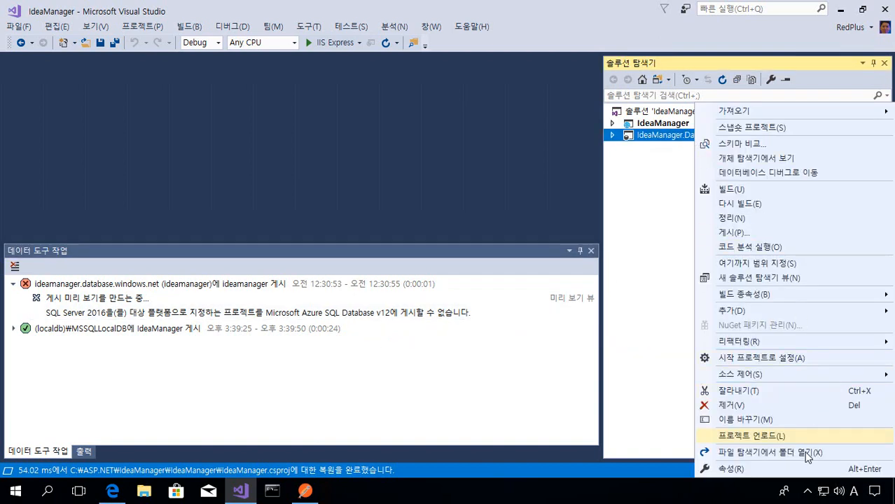
click(802, 476)
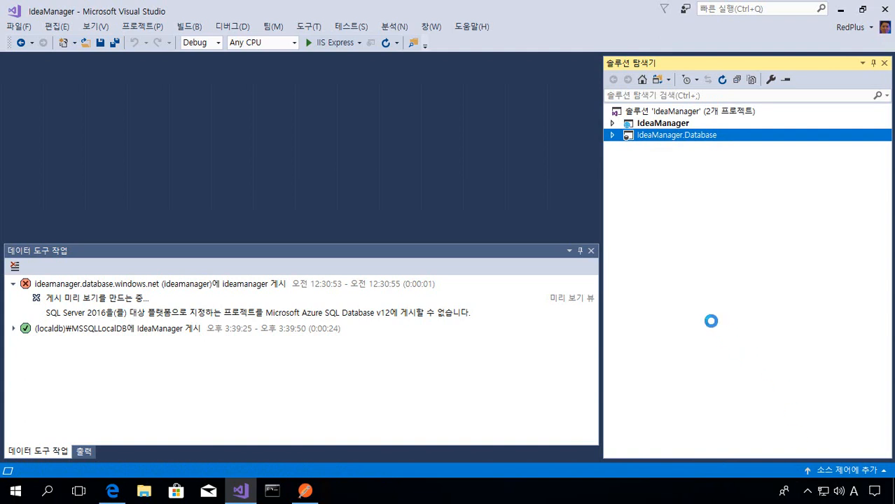
click(308, 131)
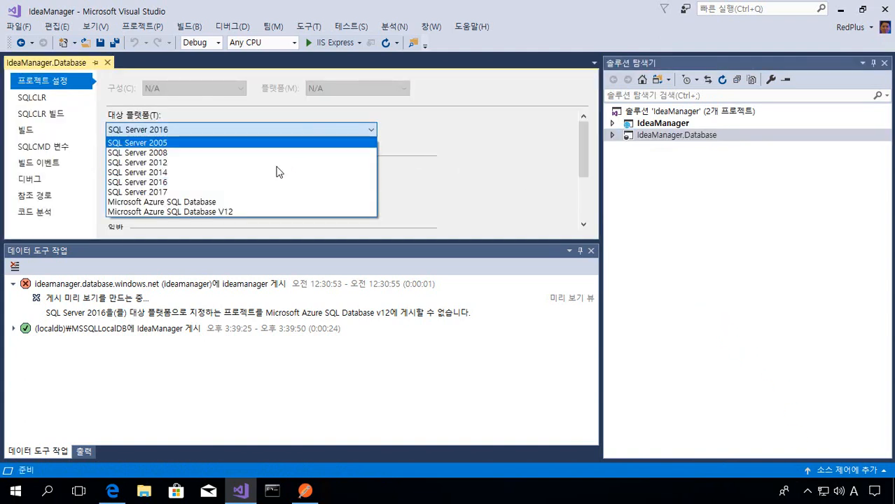
click(172, 132)
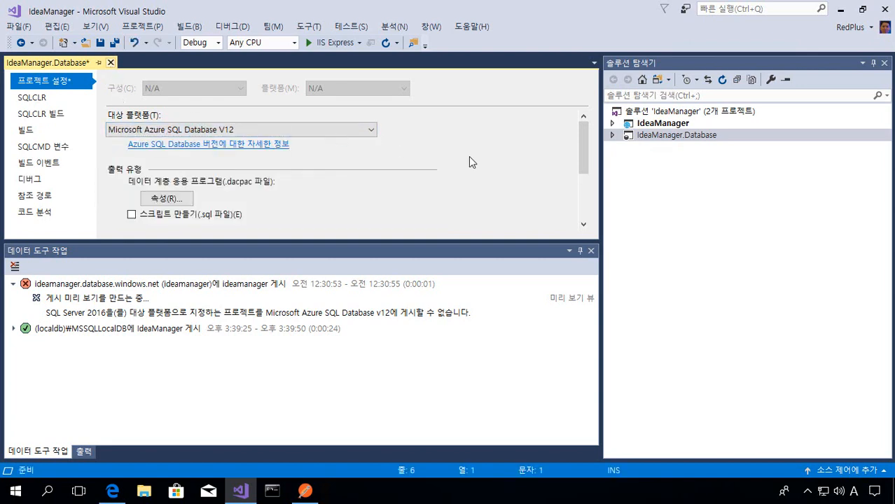
- Close the project properties, start publishing IdeaManager.Database, and choose the recent ideamanager.database.windows.net connection as the target
click(110, 62)
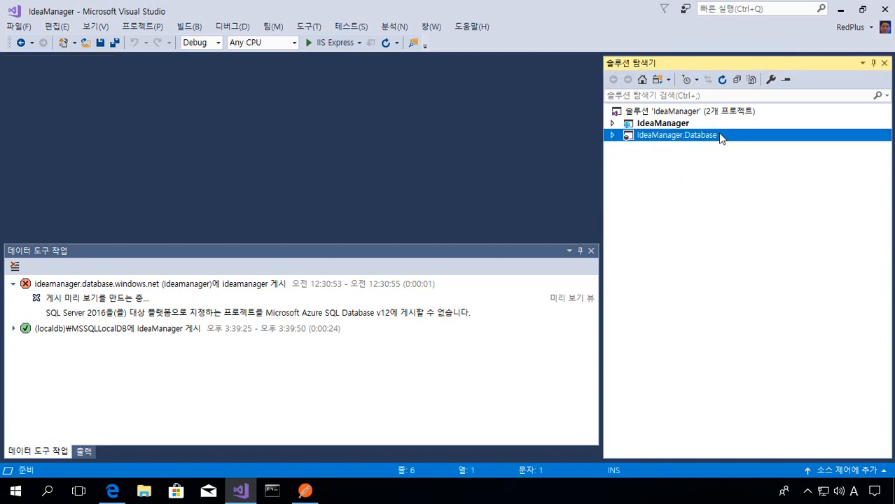
right_click(718, 134)
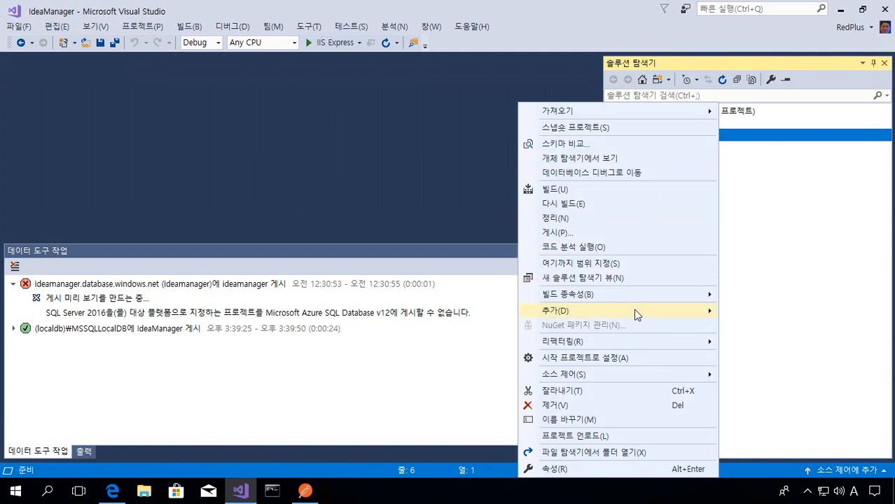
click(633, 238)
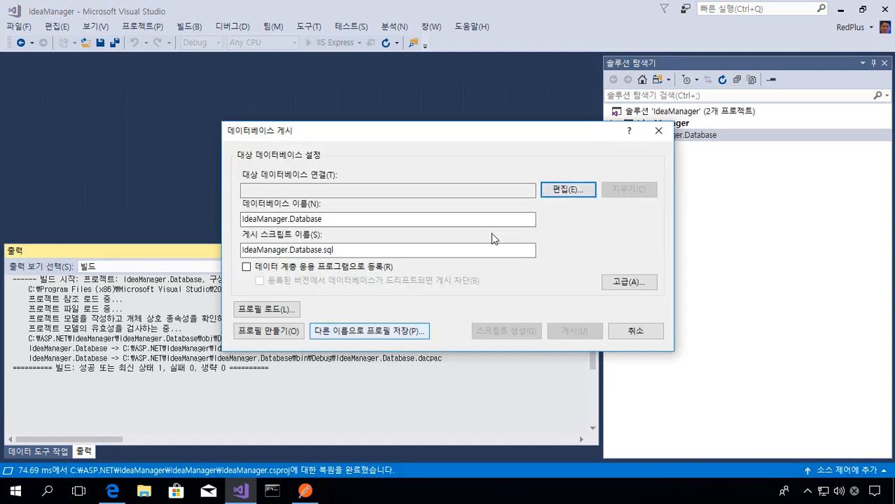
click(563, 193)
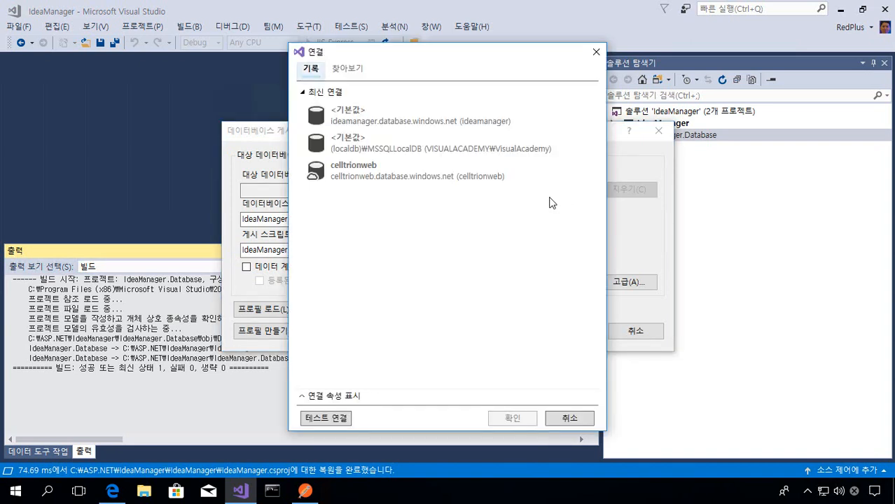
click(420, 122)
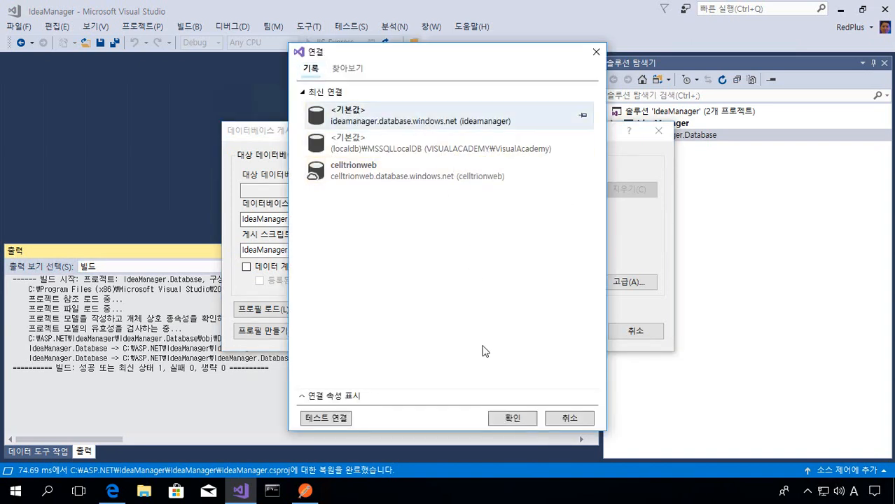
click(519, 419)
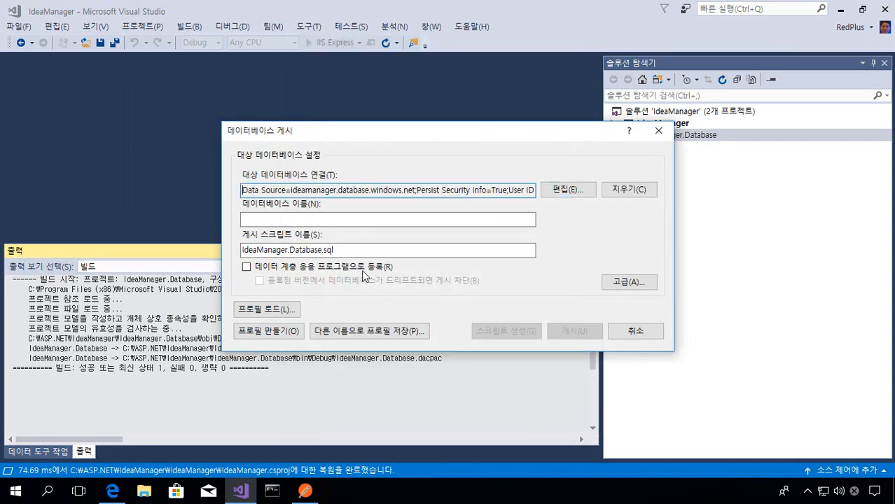
- Set the target database name to ideamanager and publish the database project
click(308, 223)
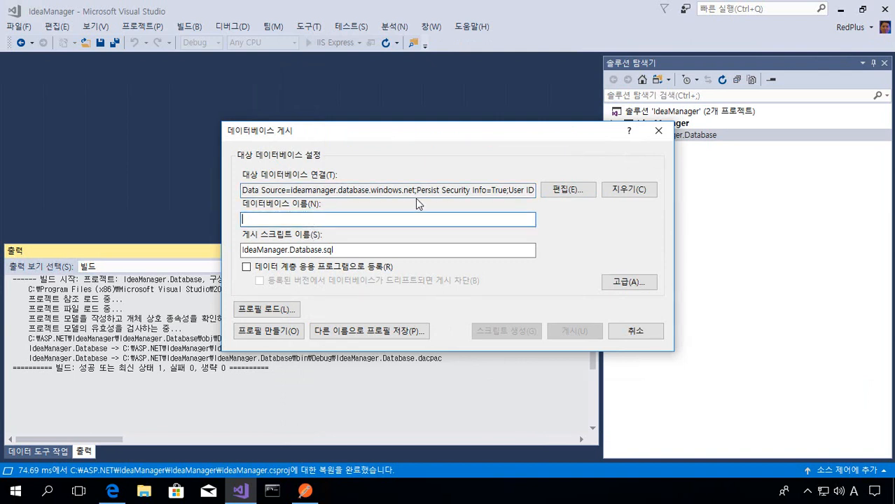
text(ideamanager)
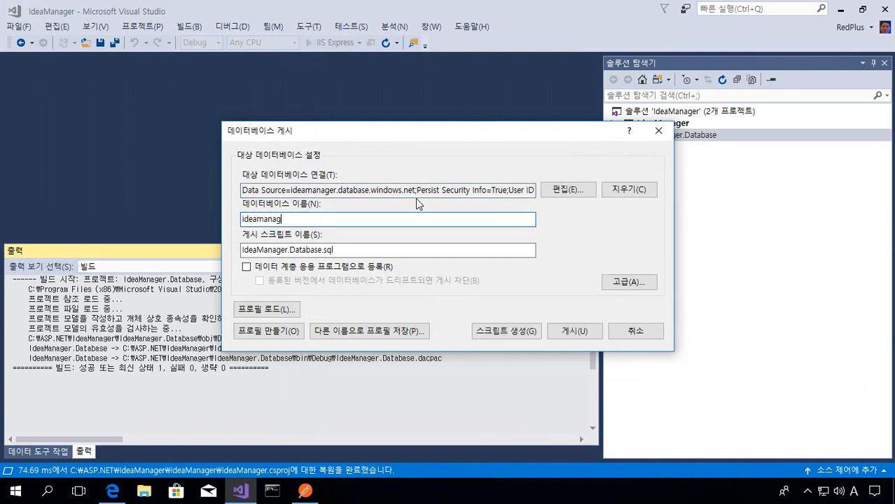
click(570, 333)
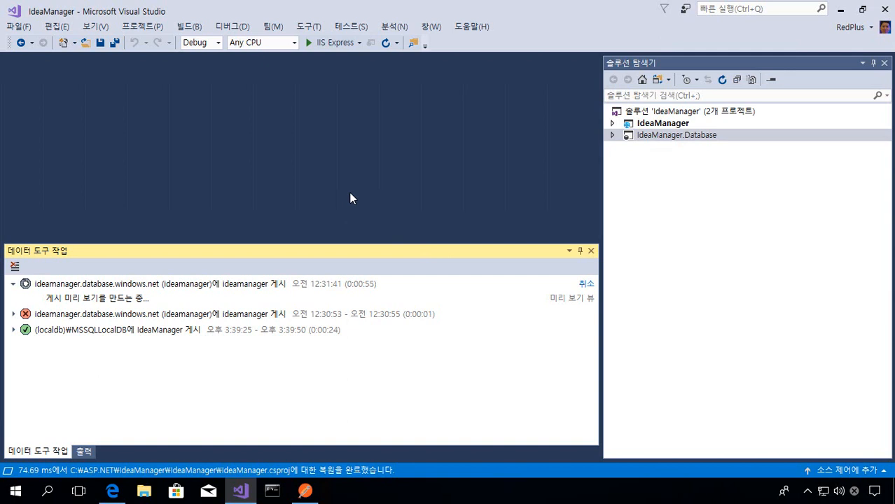
- Open Notepad and start a connection string with server=ideamanager.database.windows.net;
key(super+r)
key(Return)
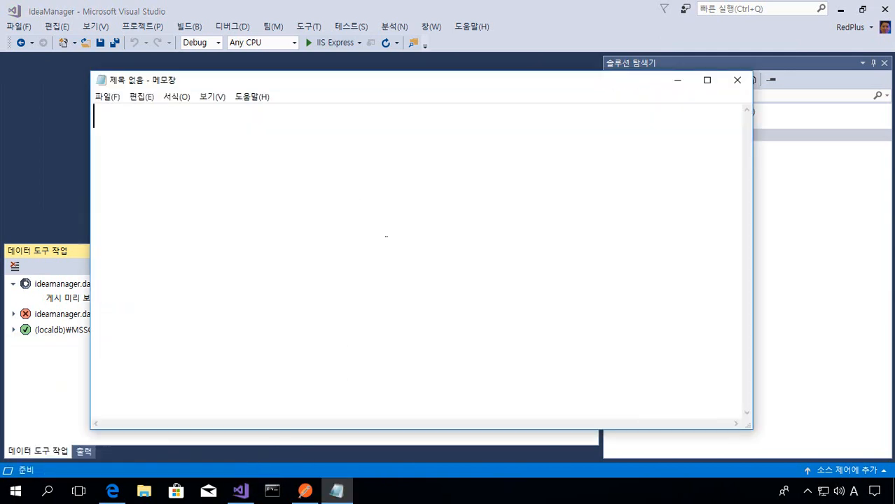
text(server=)
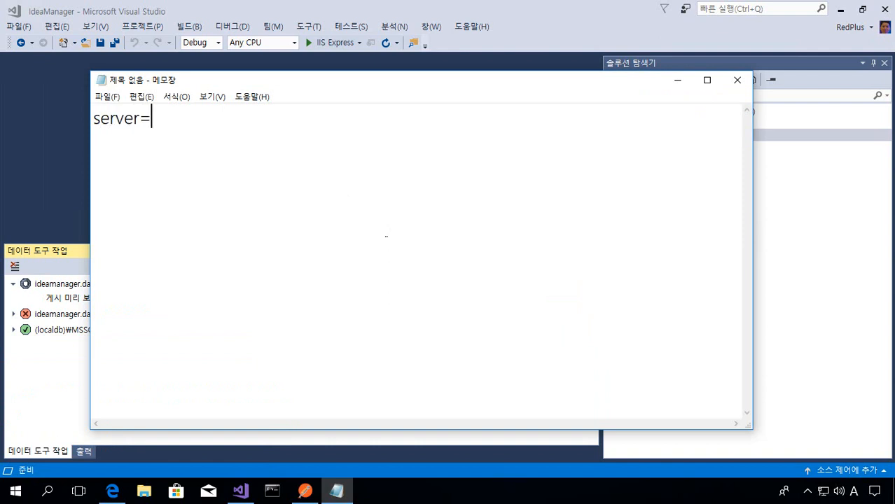
text(ideamanager.database.windows.net)
text(;)
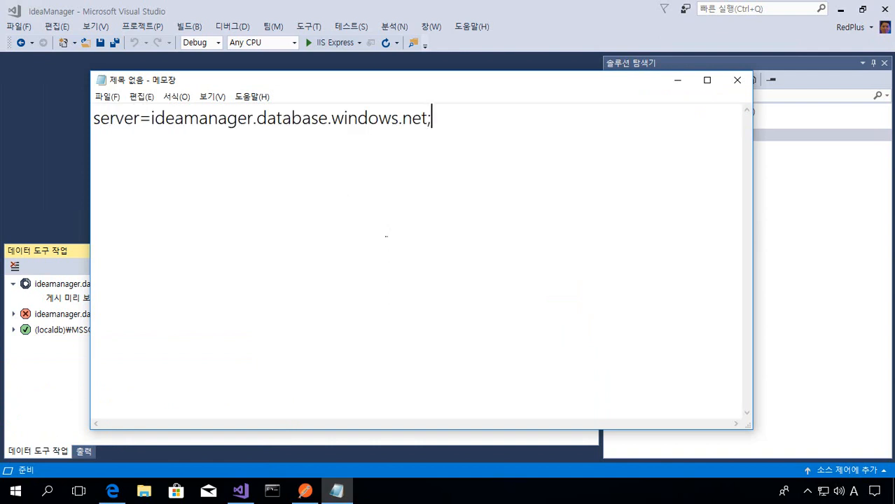
text(datavase)
- Add database=ideamanager; and user id=ideamanager; to the connection string
key(BackSpace)
key(BackSpace)
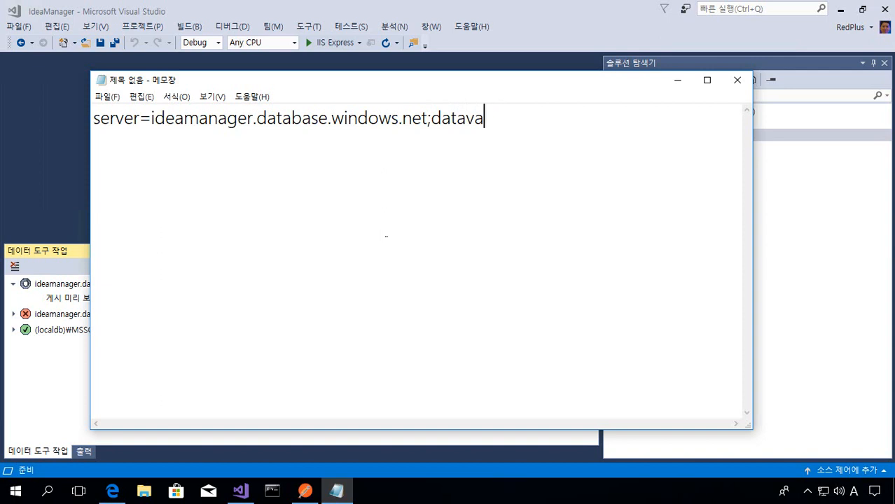
key(BackSpace)
key(BackSpace)
text(base=)
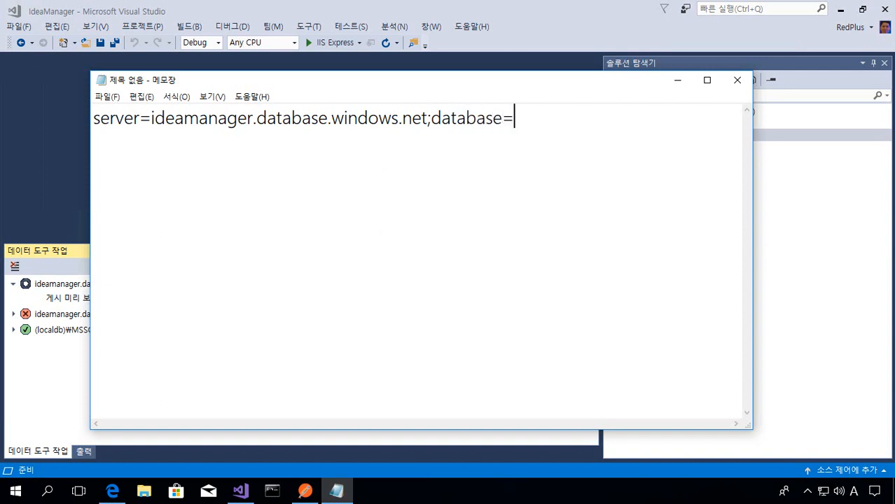
text(idea)
text(mana)
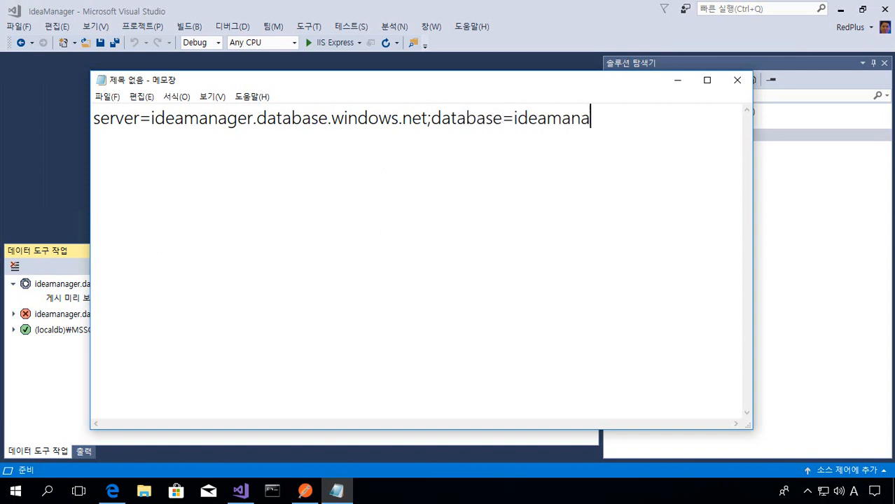
text(ger;use)
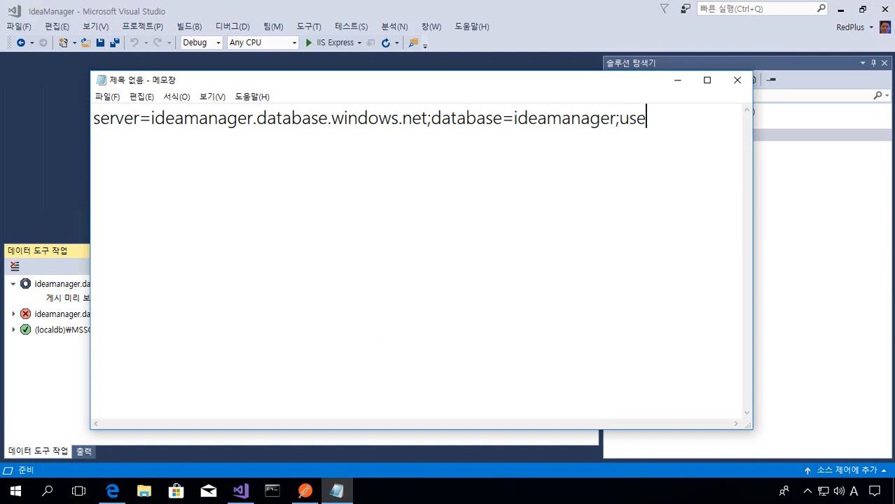
text(r id=idea)
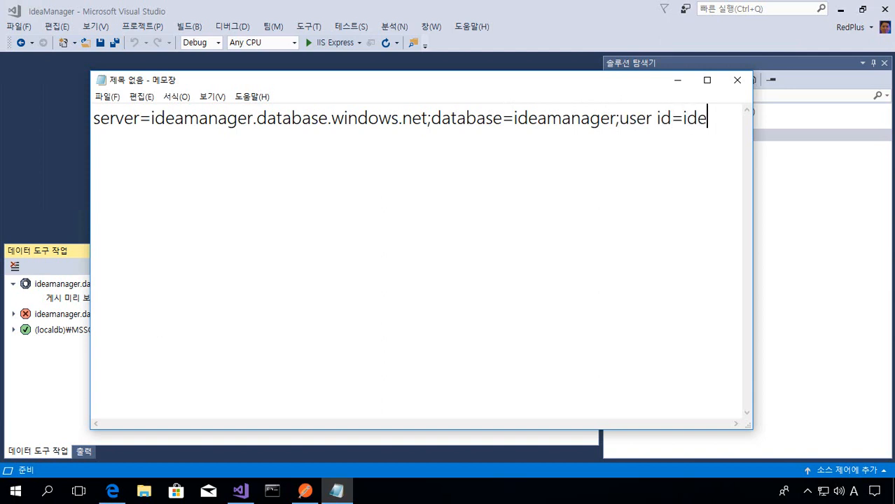
text(manage)
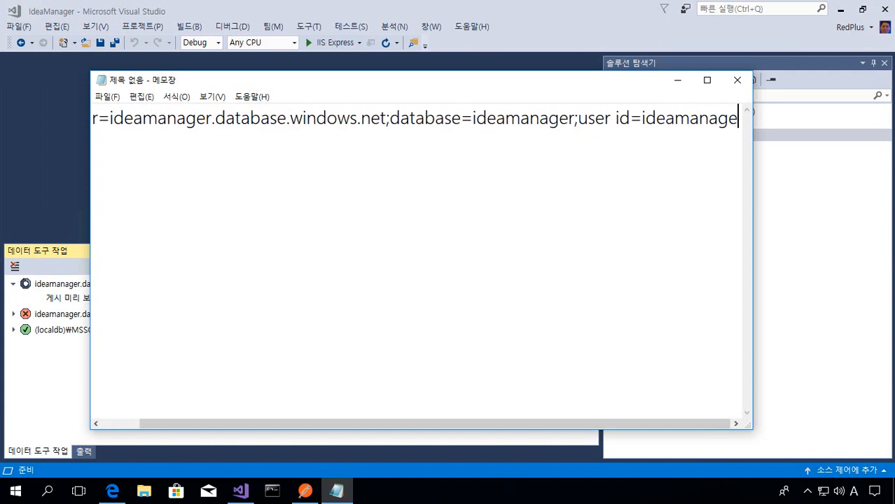
text(r;passwor)
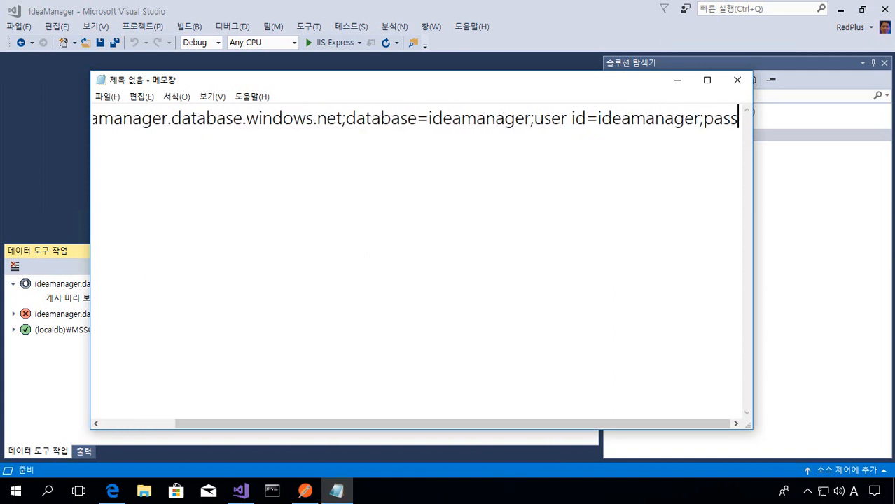
- End the connection string with an empty password=; entry and return to the start of the line
key(BackSpace)
key(BackSpace)
key(BackSpace)
key(BackSpace)
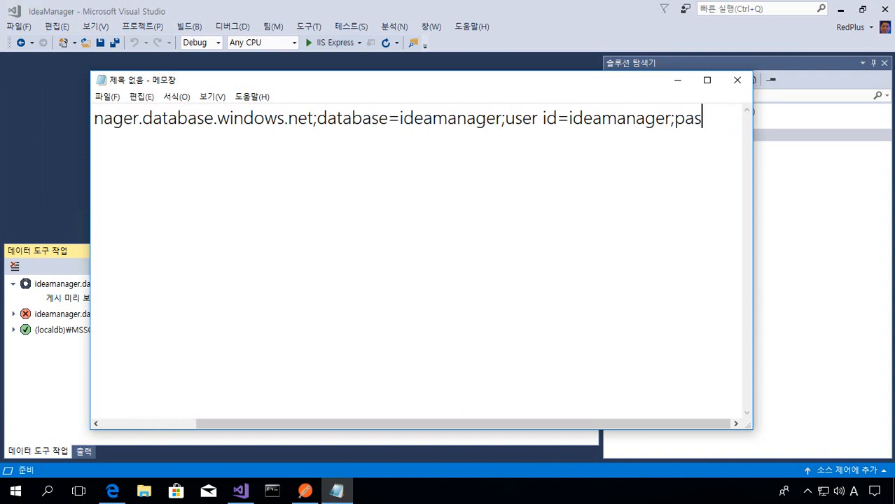
key(BackSpace)
key(BackSpace)
text(wd)
key(BackSpace)
key(BackSpace)
key(BackSpace)
text(passwor)
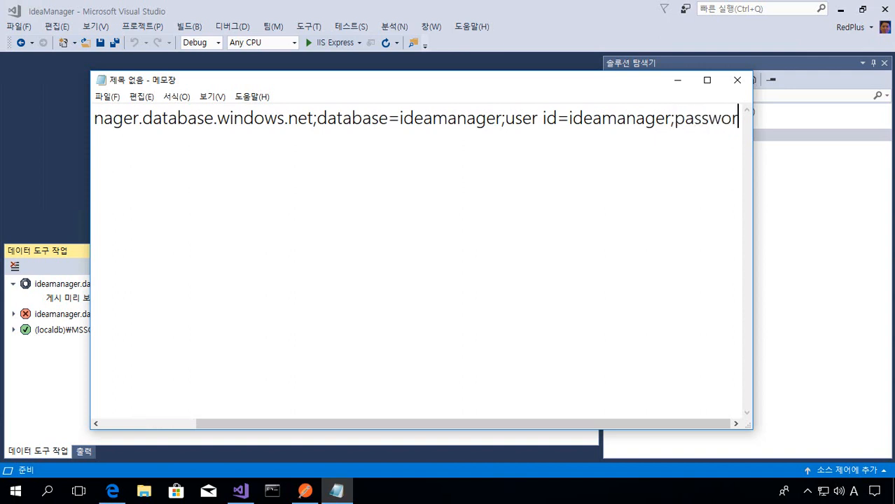
text(d=)
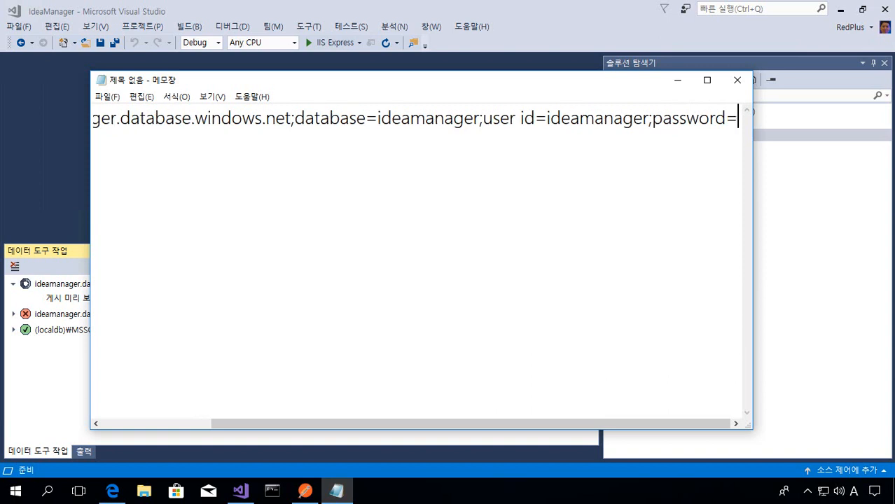
text(;)
key(Left)
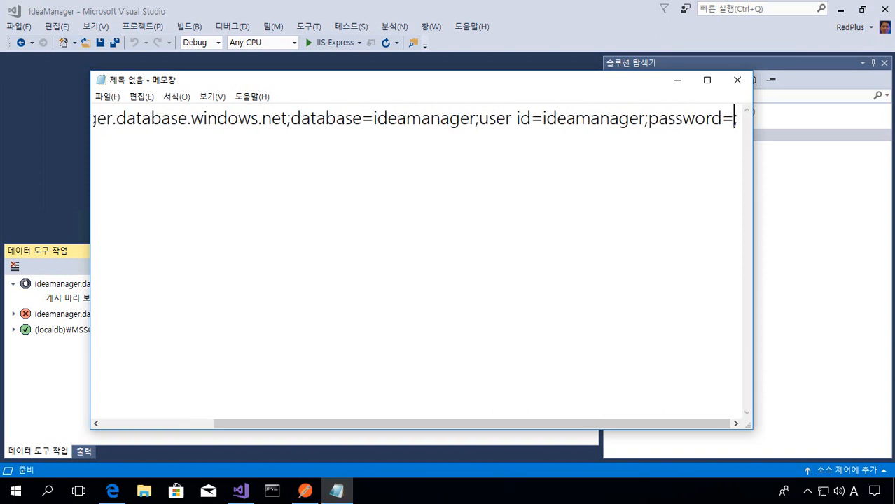
key(Right)
key(Left)
key(Right)
key(ctrl+a)
key(Home)
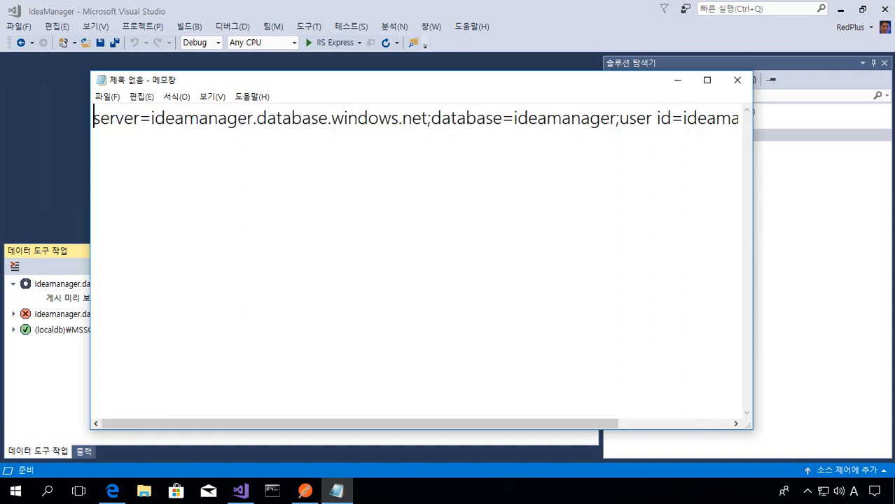
- Return to Visual Studio and close the data tools operations and output panes
click(49, 221)
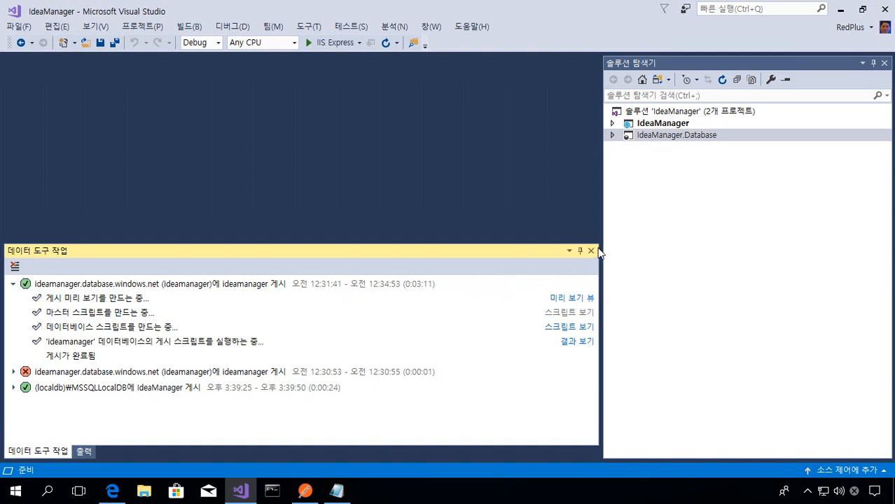
click(592, 251)
click(591, 250)
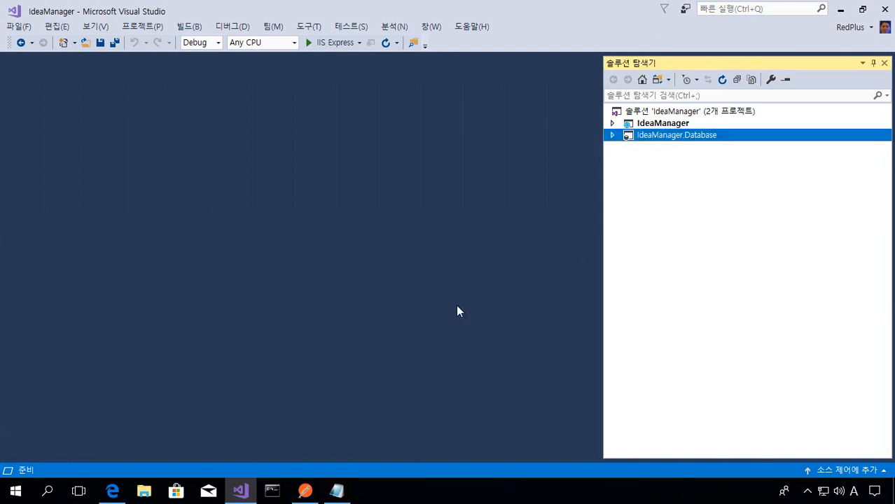
- Switch to the Azure portal, dismiss the firewall update message, and go to the IdeaManager2018 dashboard
click(112, 493)
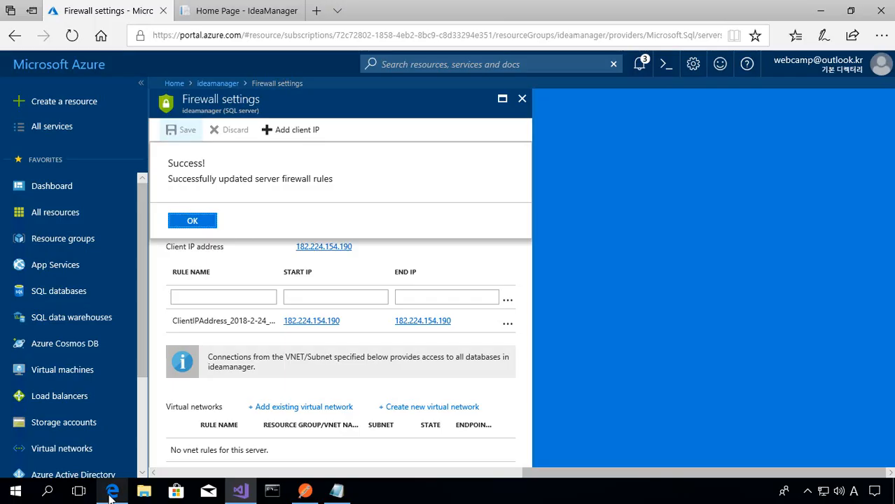
click(203, 224)
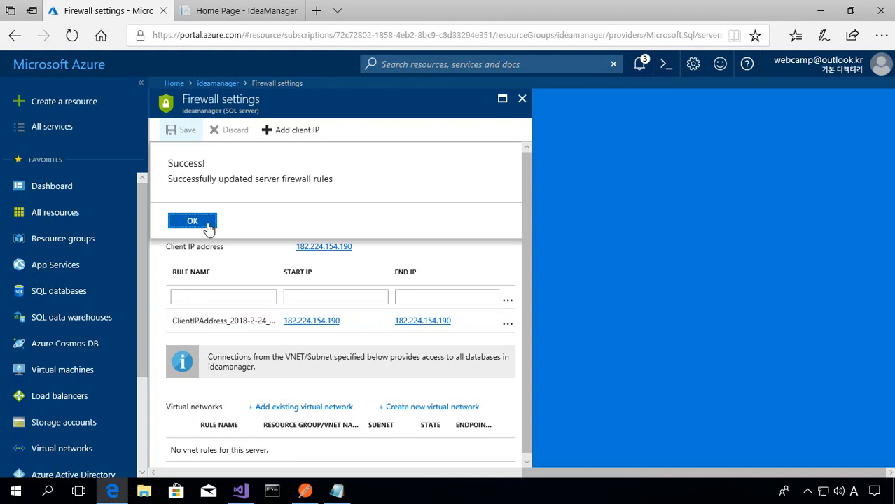
click(74, 67)
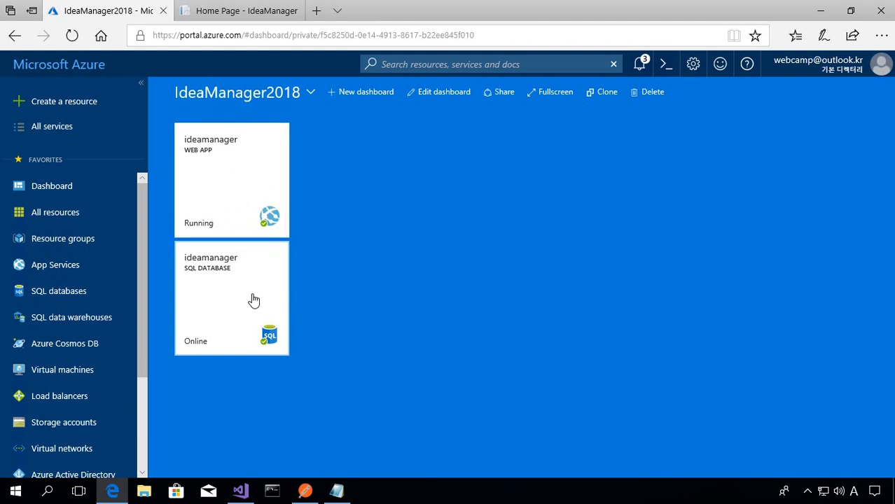
- Switch to Visual Studio, open appsettings.json of the IdeaManager project, and select the ConnectionString key name
click(239, 491)
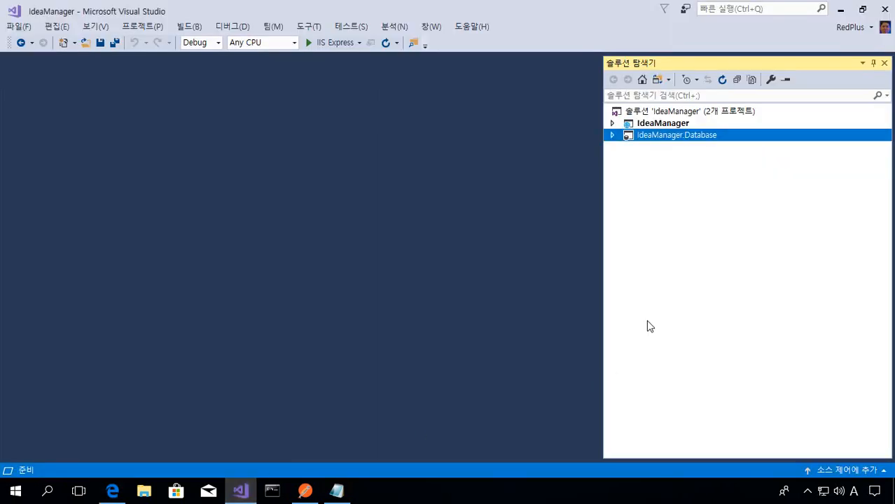
double_click(677, 126)
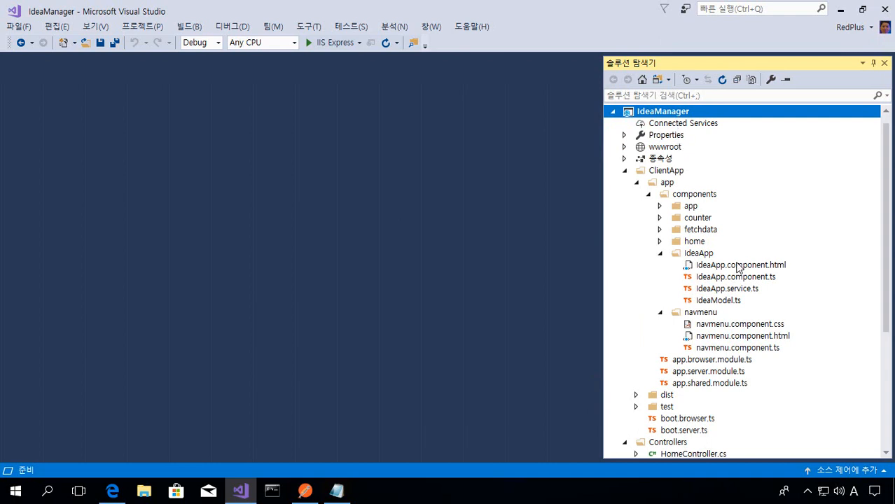
scroll(715, 346, down, 5)
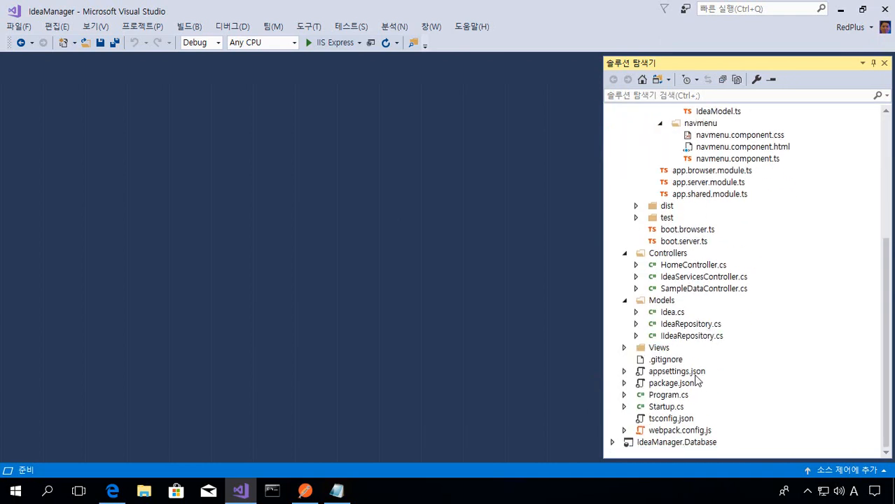
double_click(697, 373)
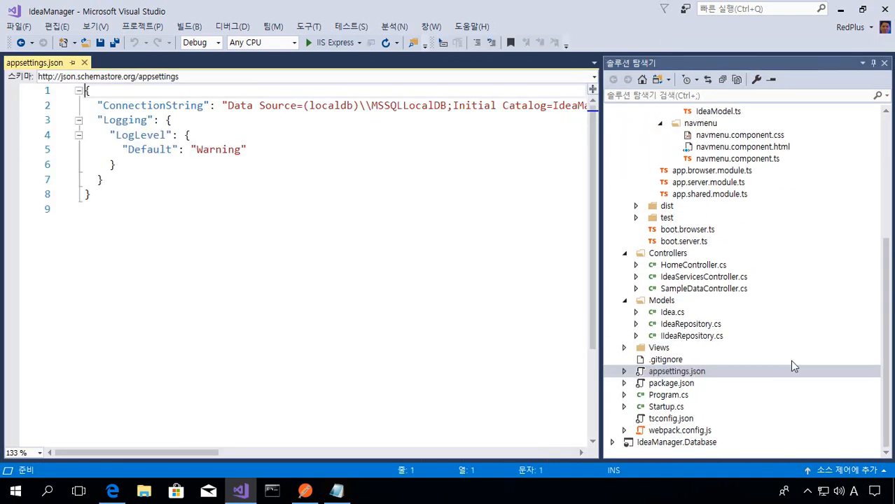
double_click(176, 106)
key(ctrl+c)
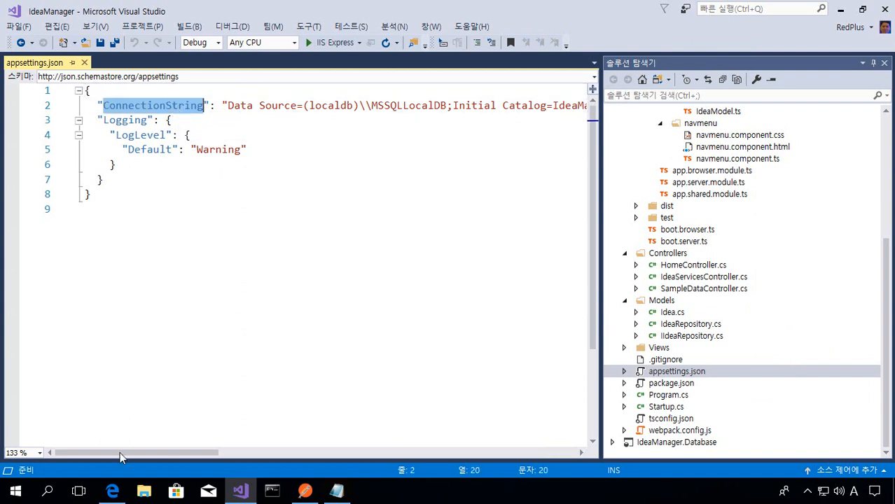
- Switch to the Azure portal and open the Application settings of the ideamanager web app
click(112, 491)
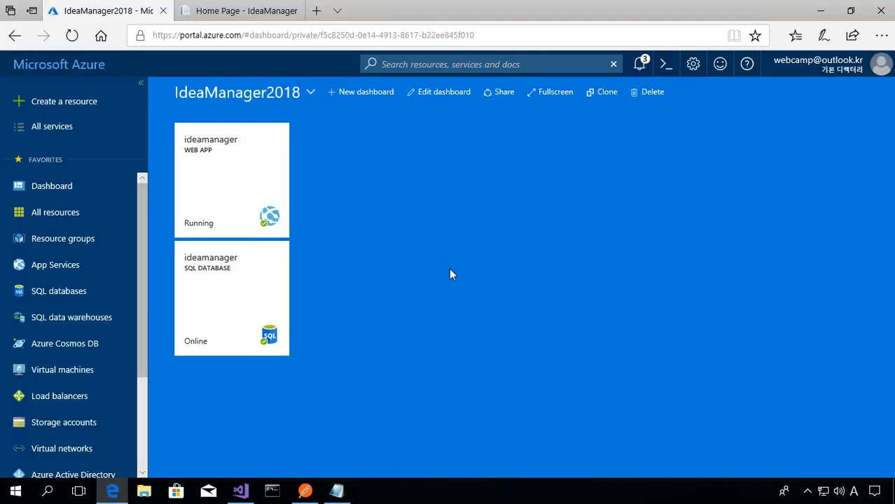
mouse_move(249, 191)
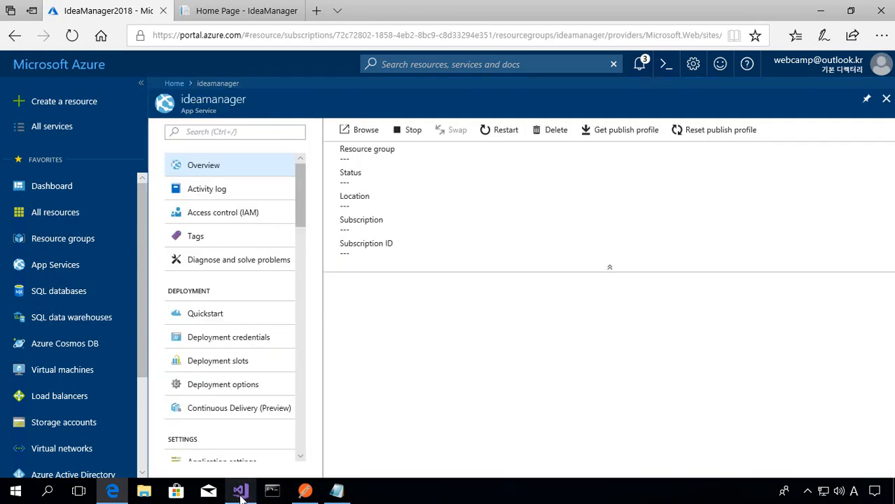
click(240, 494)
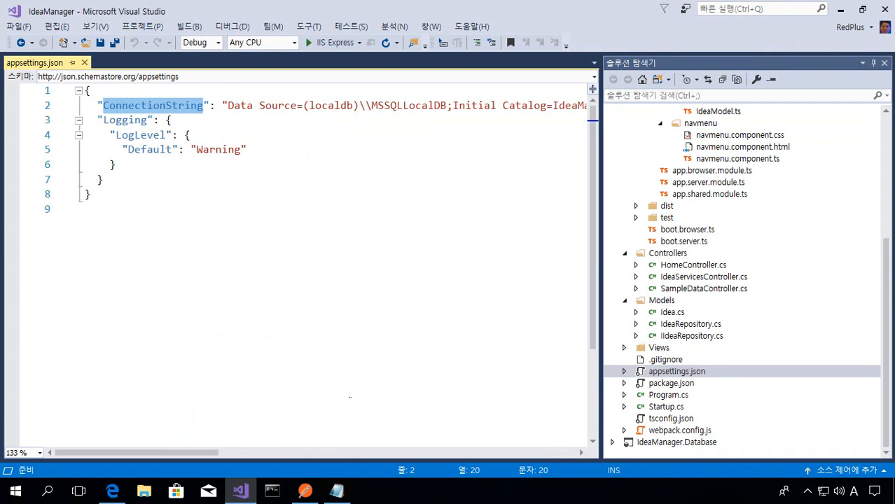
click(113, 492)
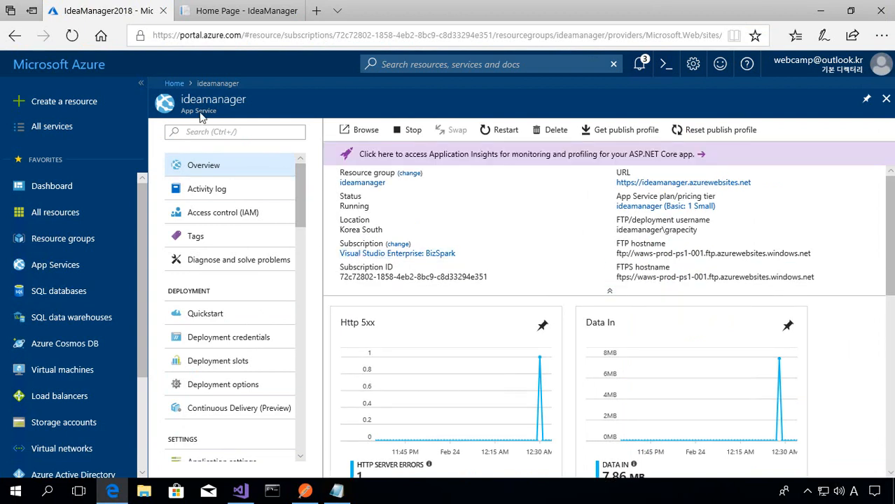
drag(300, 223, 300, 273)
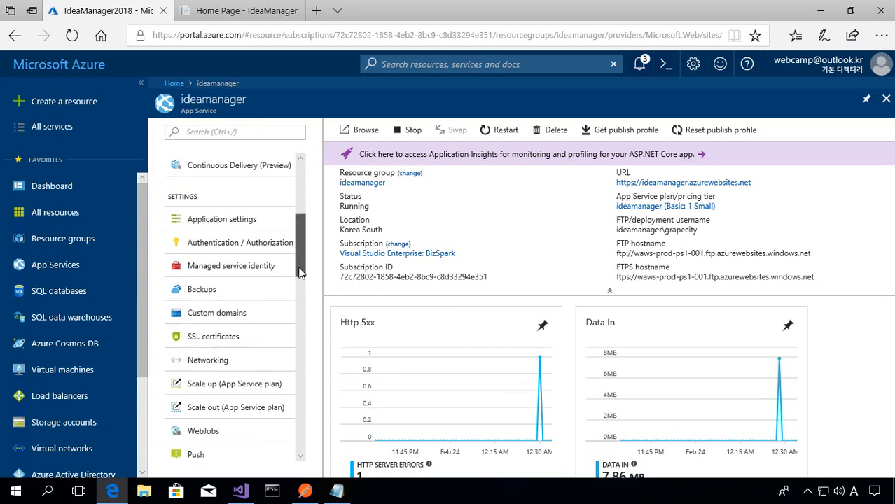
click(225, 221)
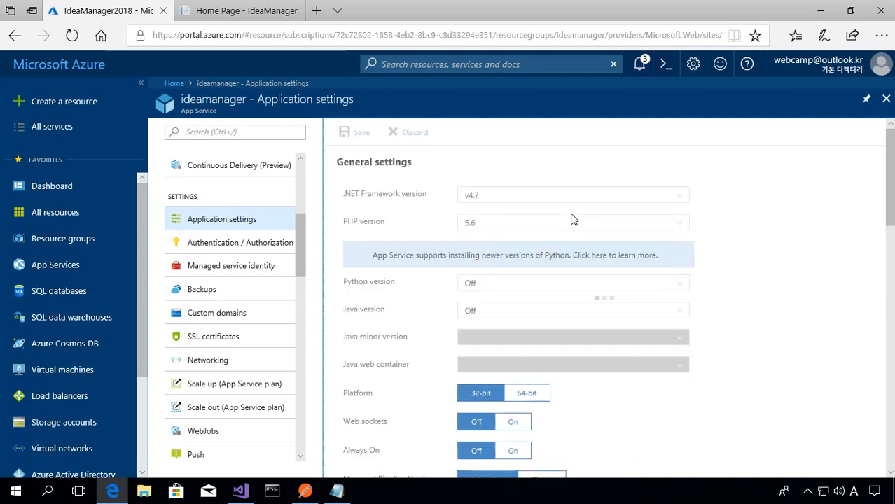
- Add a new entry under Application settings and paste ConnectionString as its name
scroll(634, 301, down, 3)
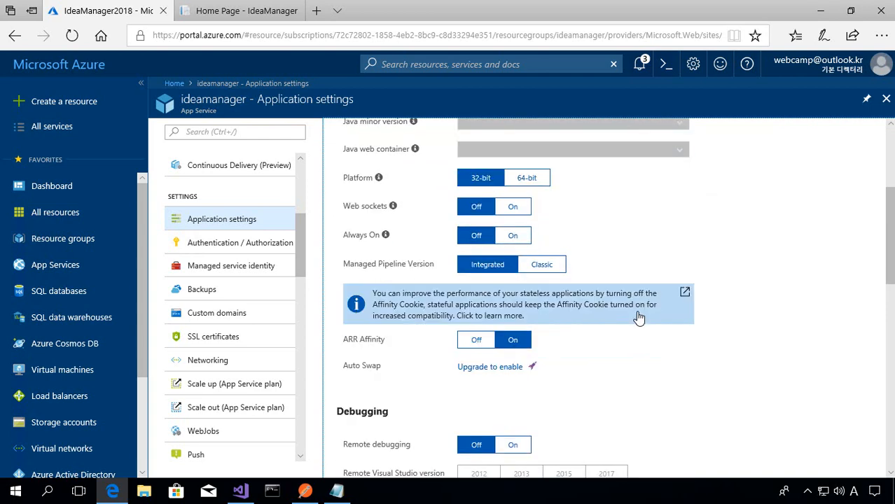
scroll(639, 317, down, 3)
scroll(644, 317, down, 2)
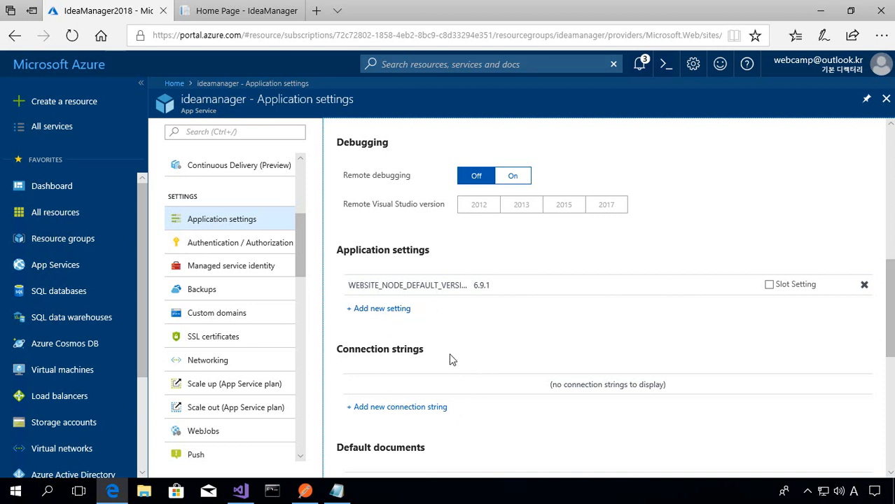
scroll(452, 360, down, 1)
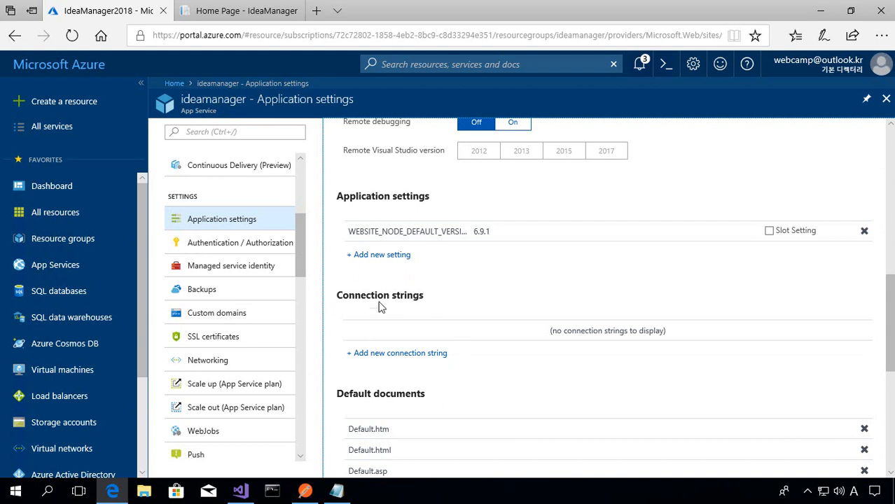
click(397, 257)
click(458, 253)
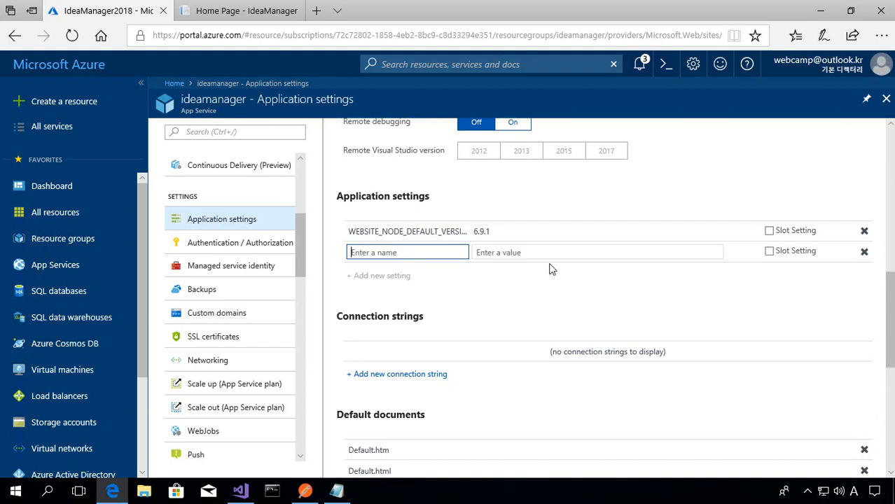
key(ctrl+v)
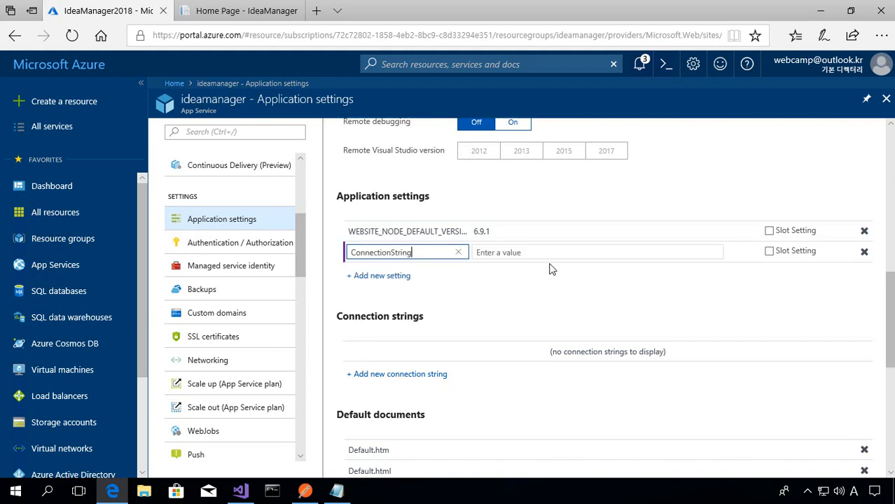
- Copy the whole connection string from the Notepad draft and paste it as the value of the ConnectionString setting
click(346, 490)
key(ctrl+a)
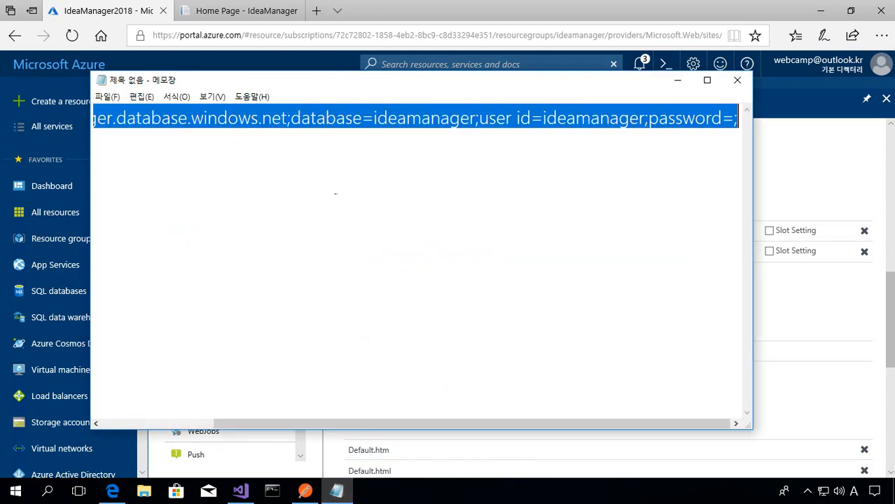
key(alt+Tab)
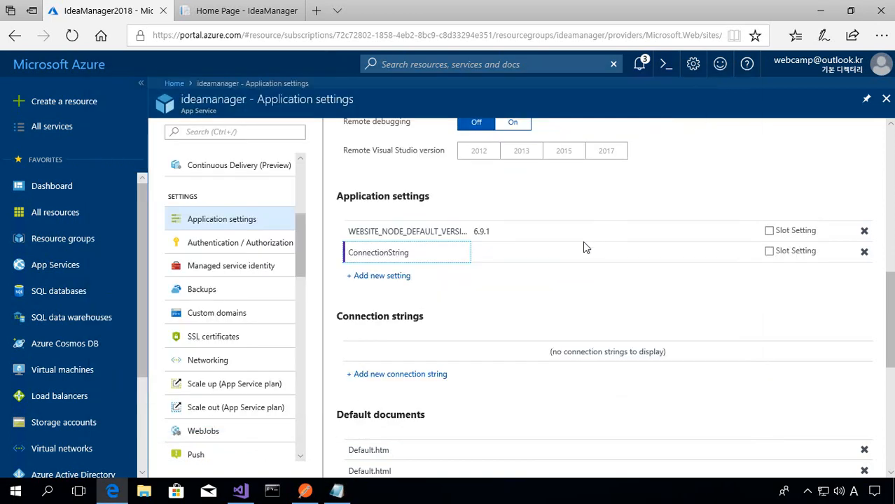
click(528, 253)
key(ctrl+v)
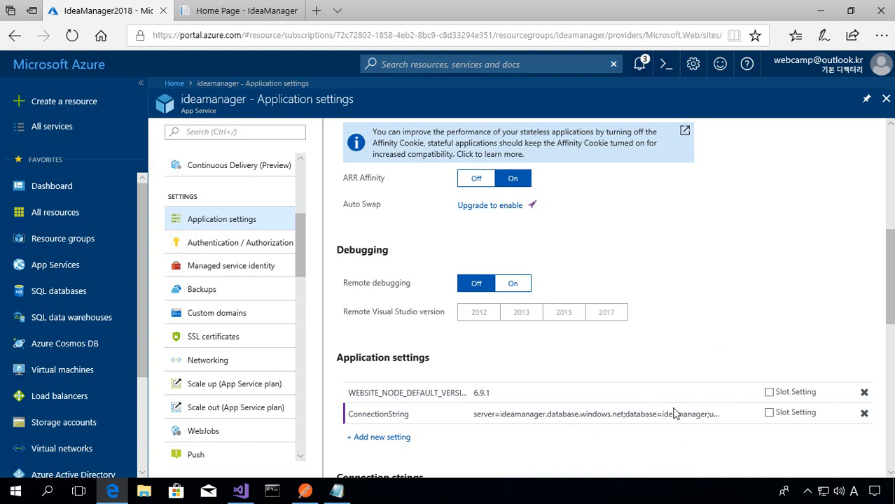
- Save the changed application settings of the ideamanager web app
scroll(606, 298, up, 5)
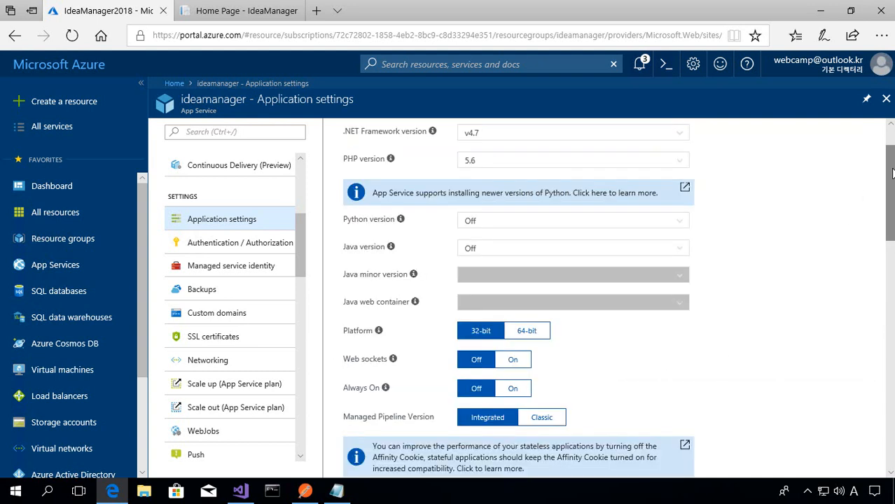
scroll(892, 173, up, 1)
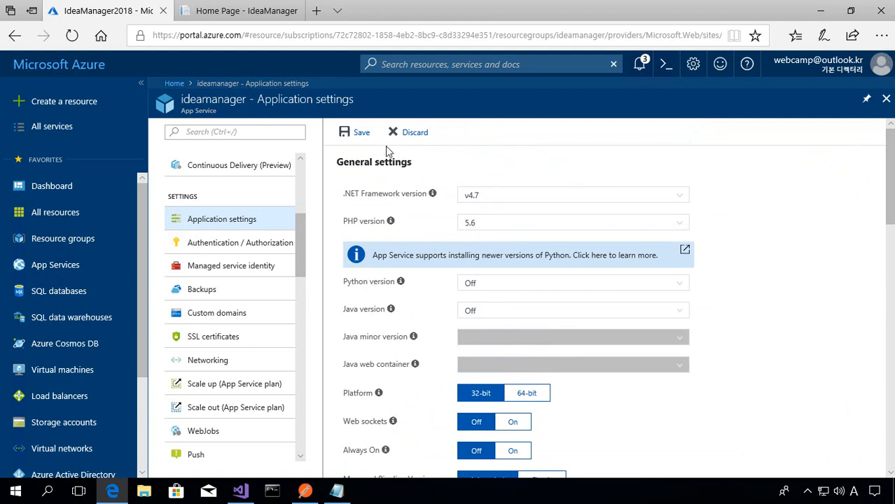
click(357, 137)
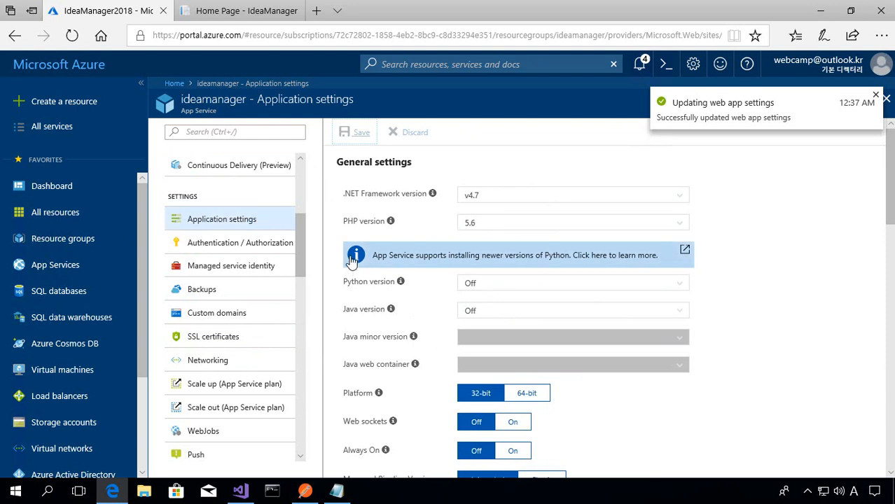
- Return to the dashboard, reopen the ideamanager web app, and browse from its URL to the site's Idea page
click(70, 74)
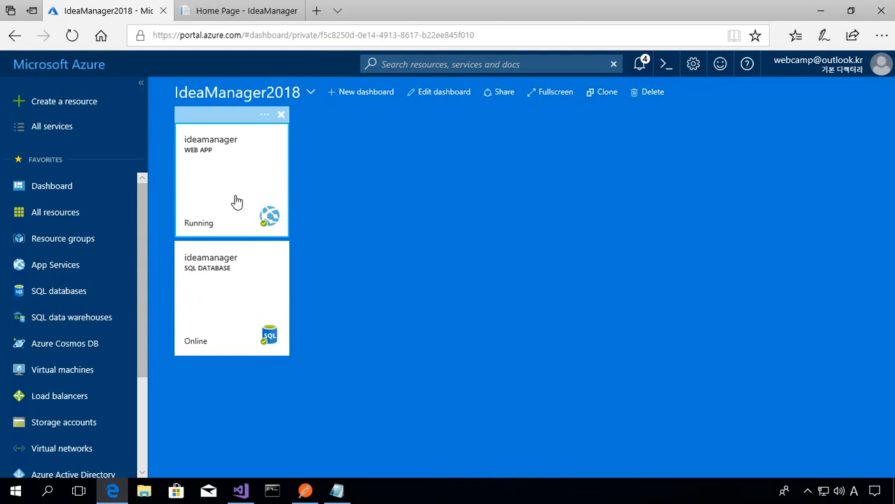
click(237, 202)
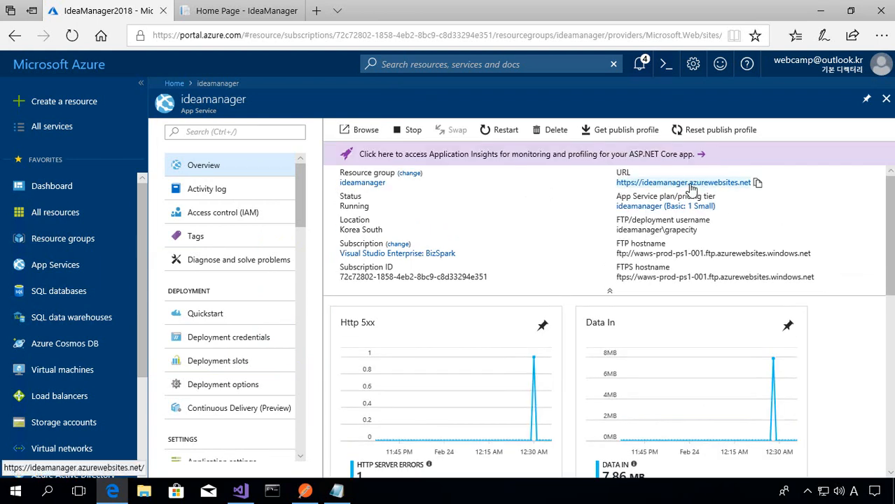
click(691, 184)
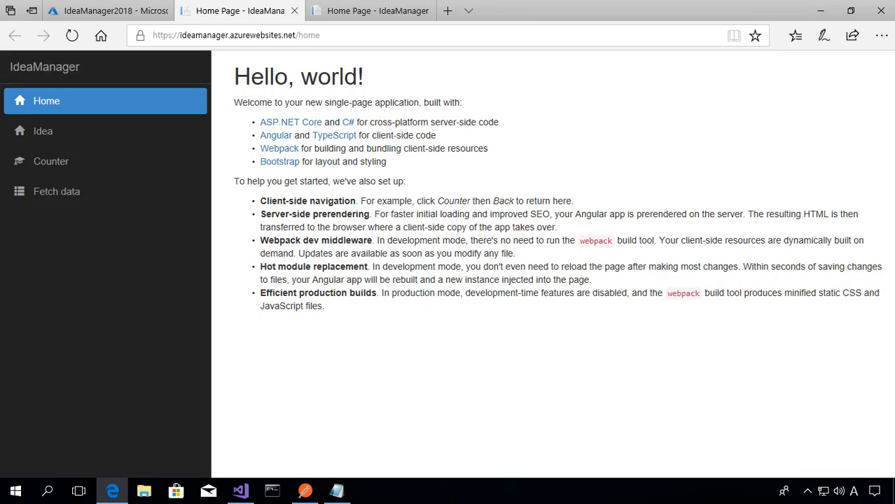
click(52, 146)
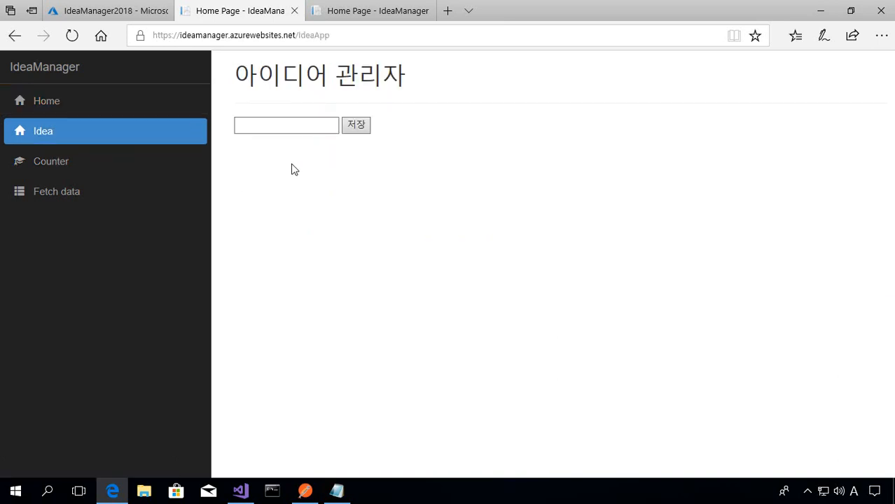
- Save the idea "ASP.NET Core" on the Idea page and revisit the page by way of Home
click(284, 125)
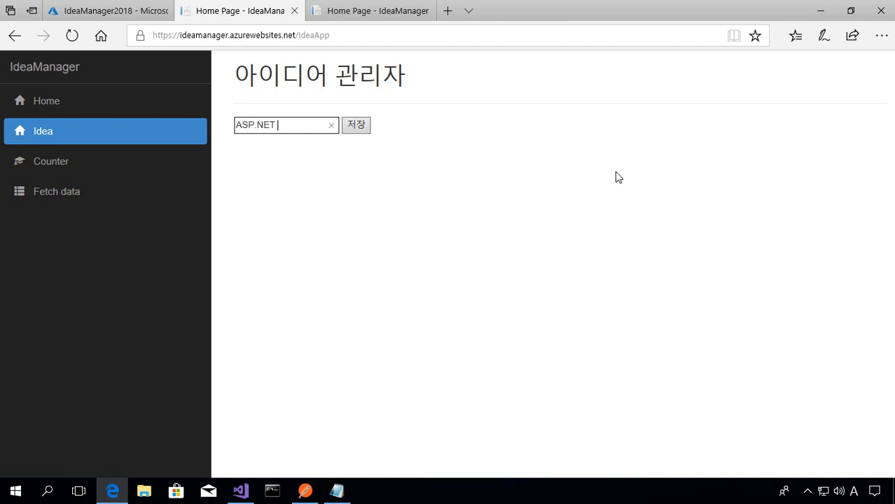
click(595, 174)
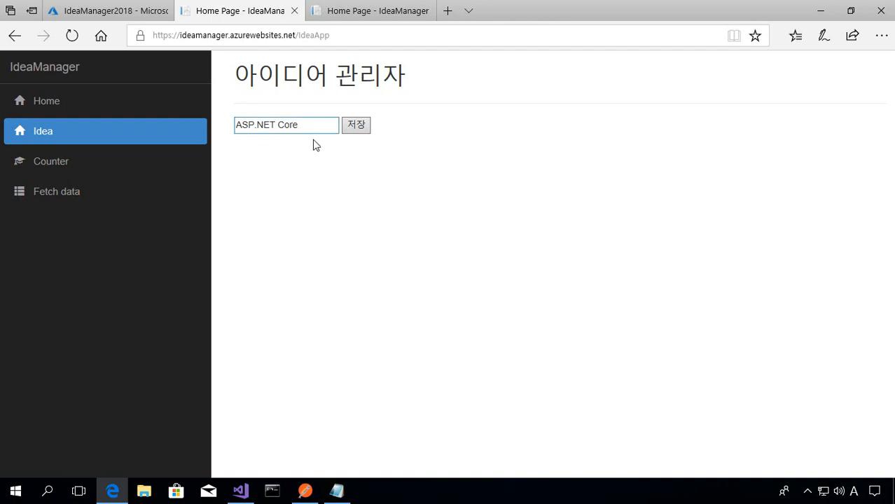
click(352, 131)
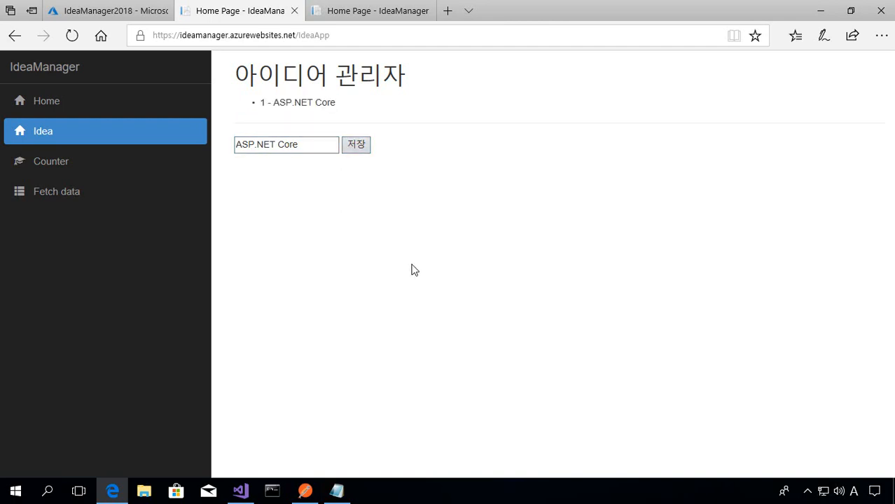
click(45, 106)
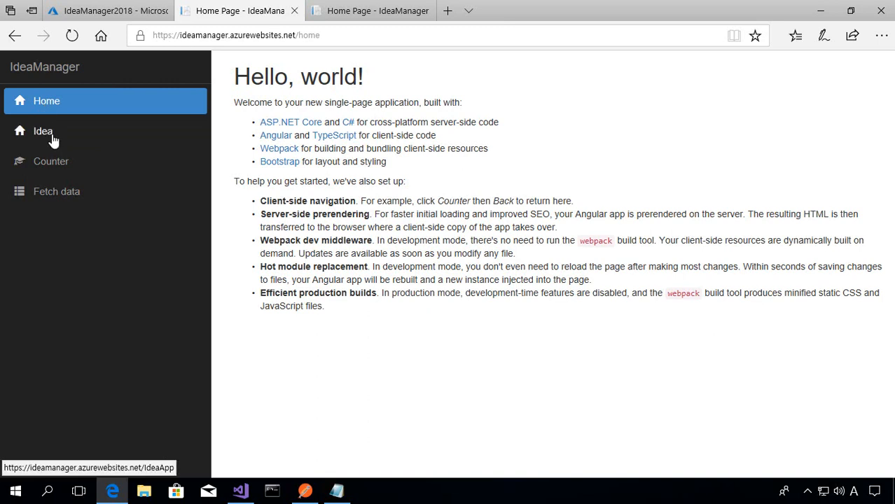
click(53, 136)
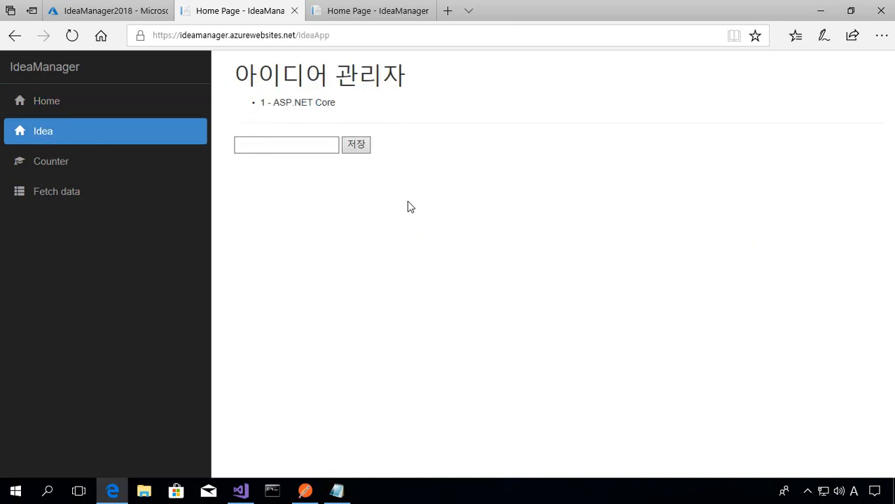
- Capture the Idea page's network traffic in the developer tools and examine the response body of the IdeaServices request
key(F12)
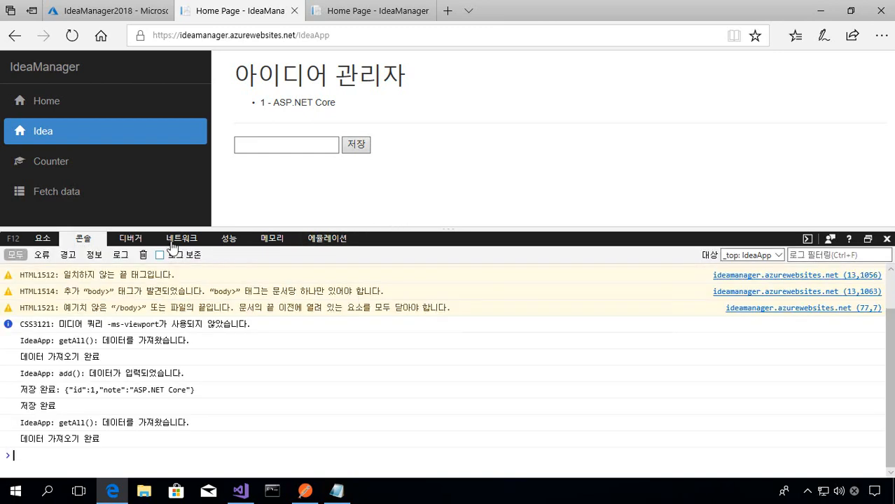
click(173, 247)
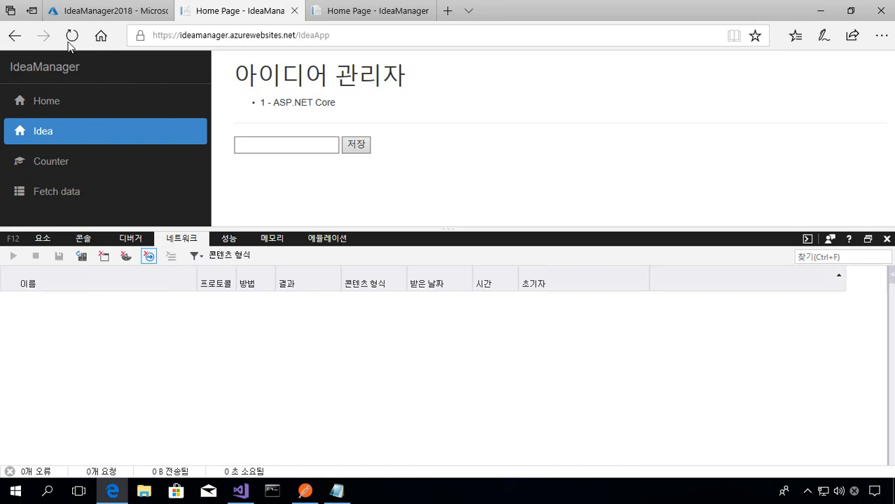
click(73, 116)
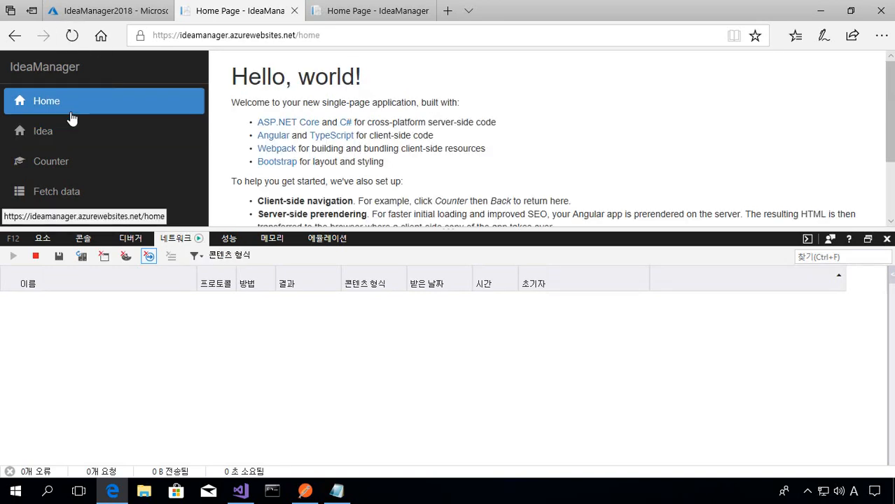
click(60, 139)
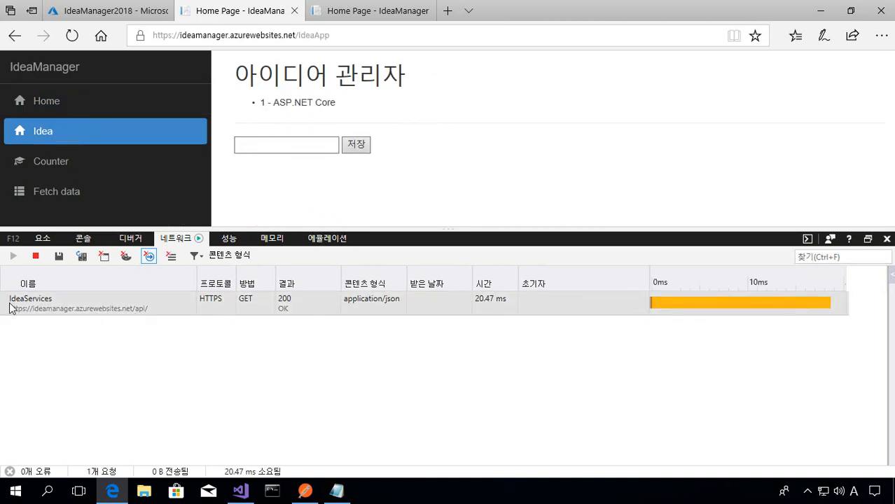
click(63, 310)
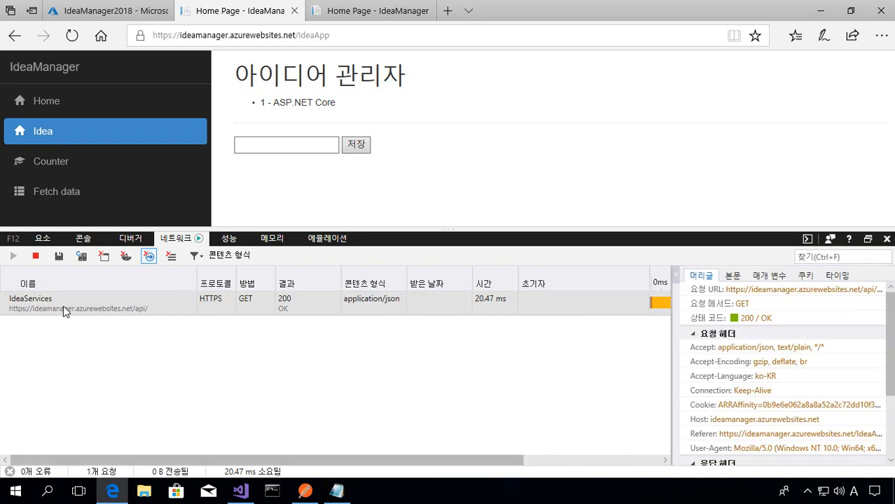
click(736, 278)
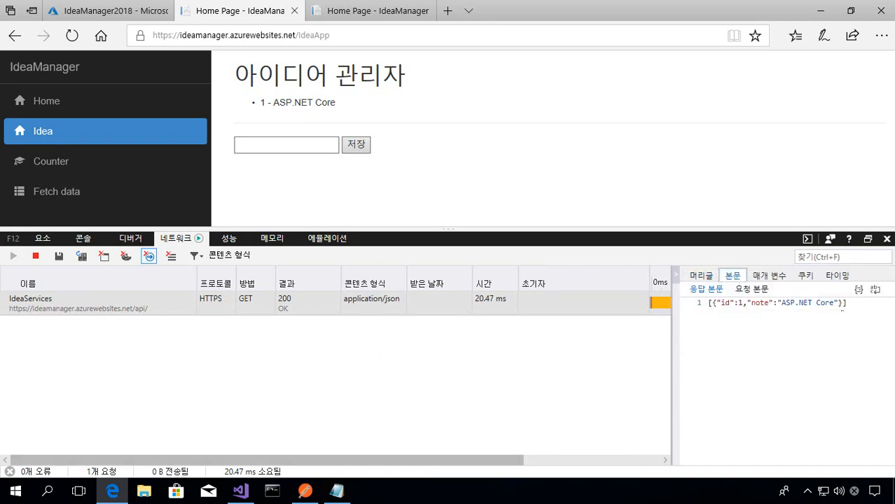
- Save a second idea, "Angular", and select the text remaining in the idea input box
click(289, 150)
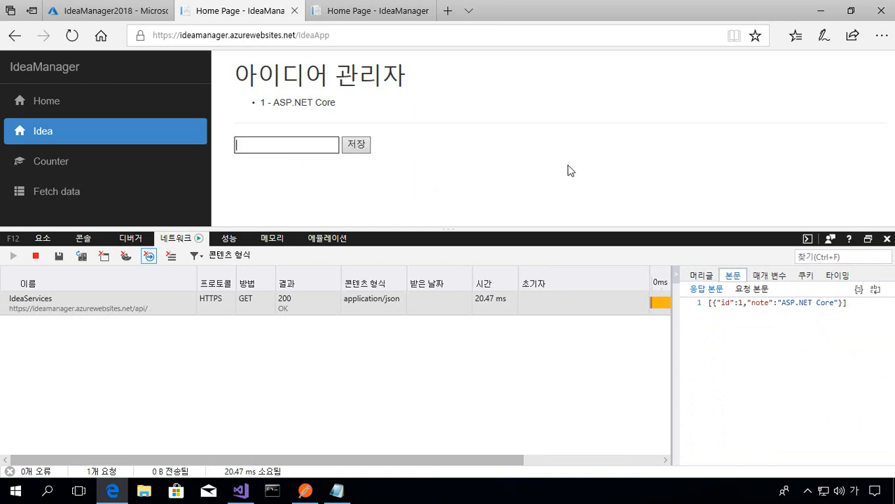
text(ㅁ)
key(BackSpace)
key(BackSpace)
key(Hangul)
click(356, 145)
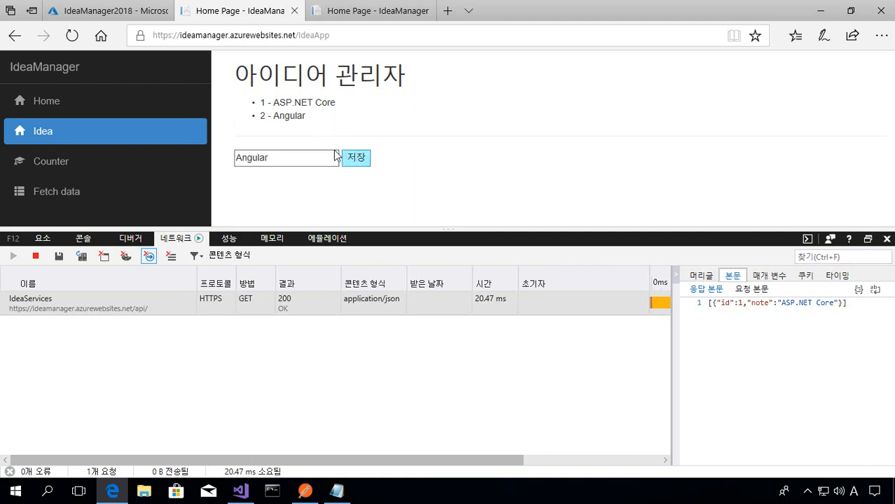
drag(277, 158, 209, 173)
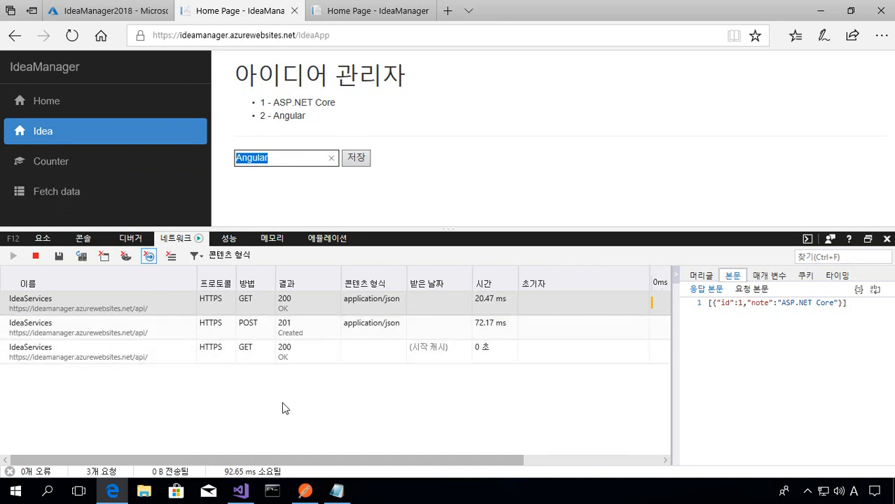
- Save a third idea, "Azure", and compare the response bodies of the first and latest IdeaServices GET requests
text(Azure)
click(367, 160)
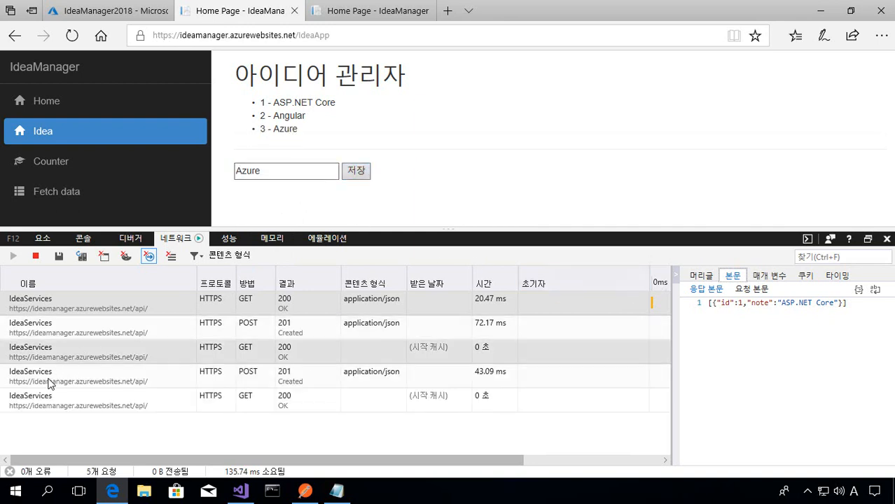
click(44, 406)
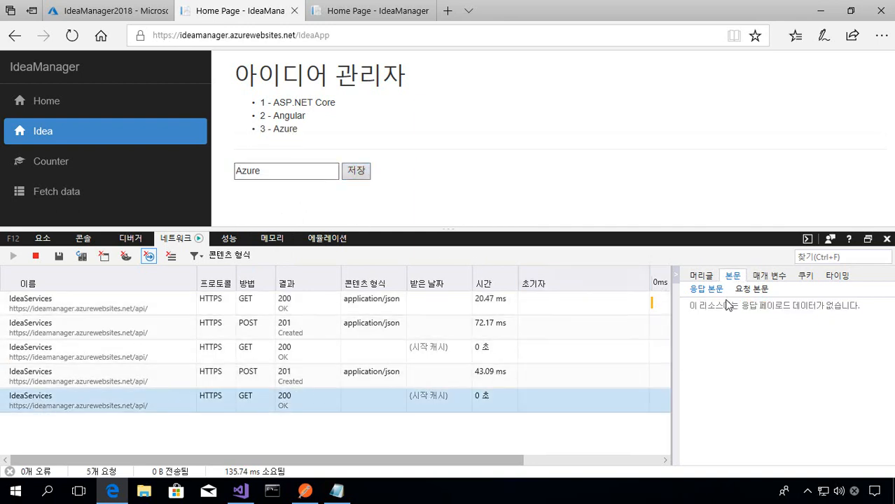
click(52, 299)
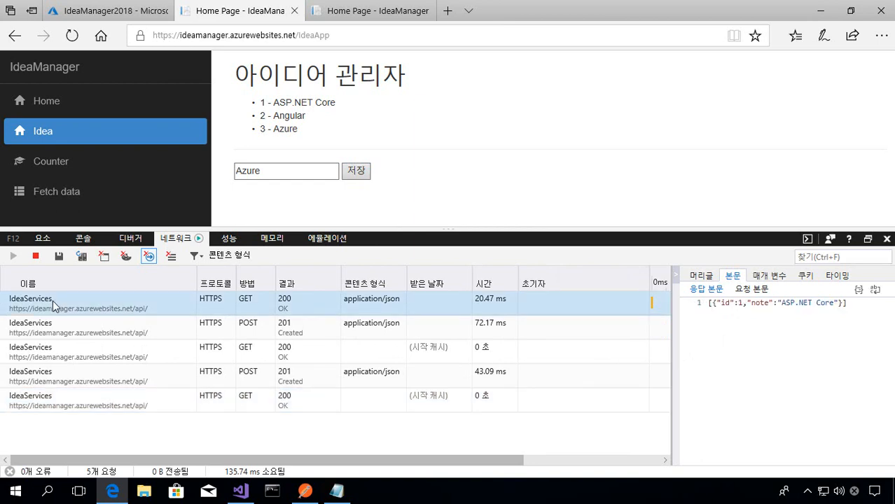
click(50, 408)
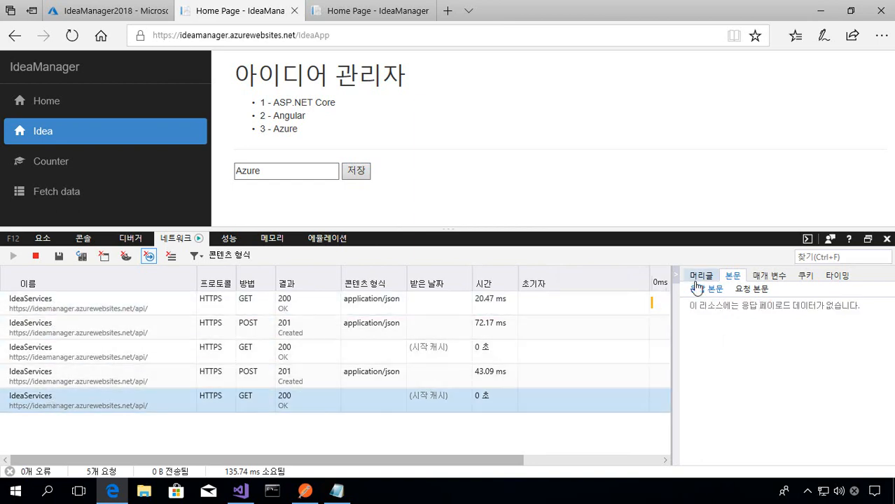
- Revisit the Idea page by way of Home, examine the new IdeaServices request's response body, and close the developer tools
click(61, 105)
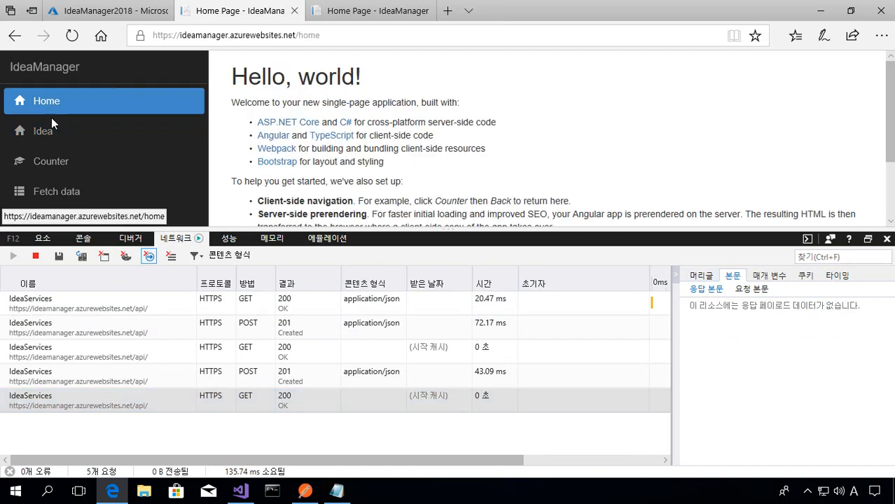
click(49, 129)
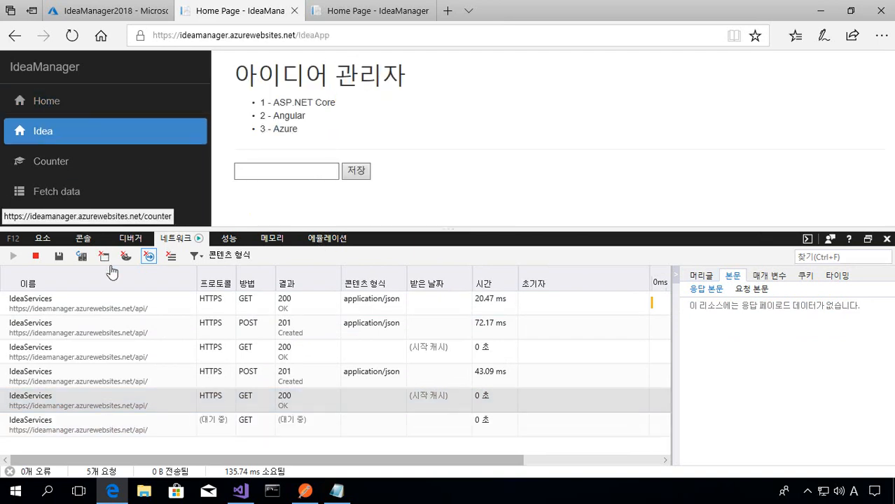
click(96, 432)
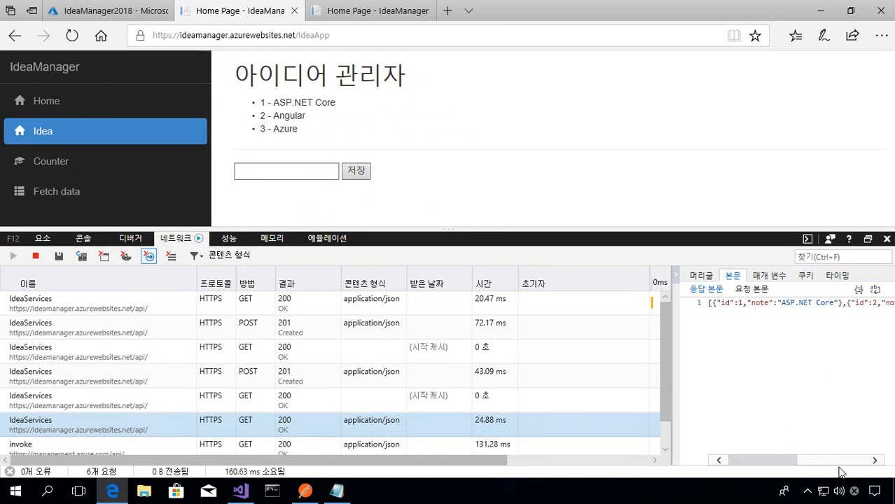
drag(841, 473, 711, 486)
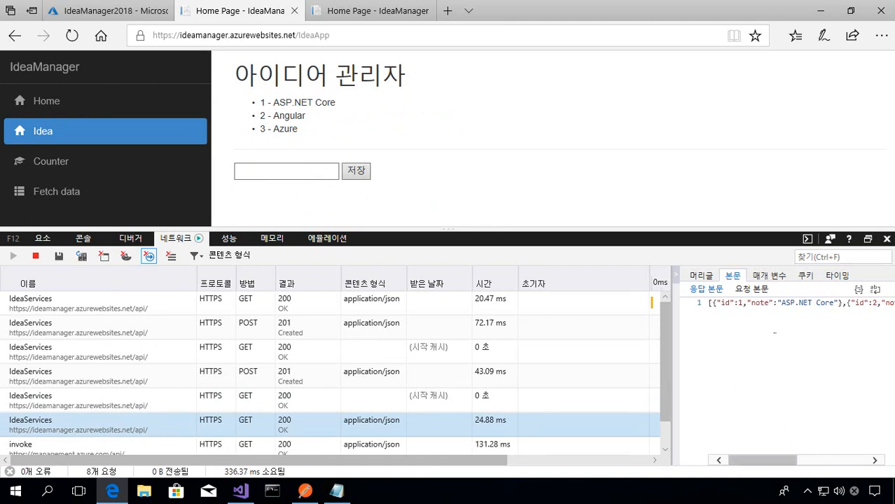
click(887, 239)
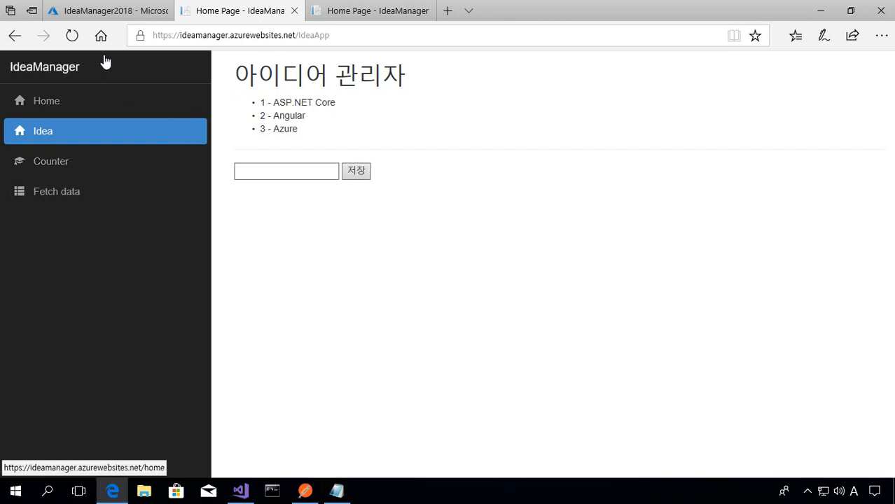
- Look over the ideamanager app's settings list in the Azure portal, and close the duplicate HTTP site page along with its developer tools
click(103, 17)
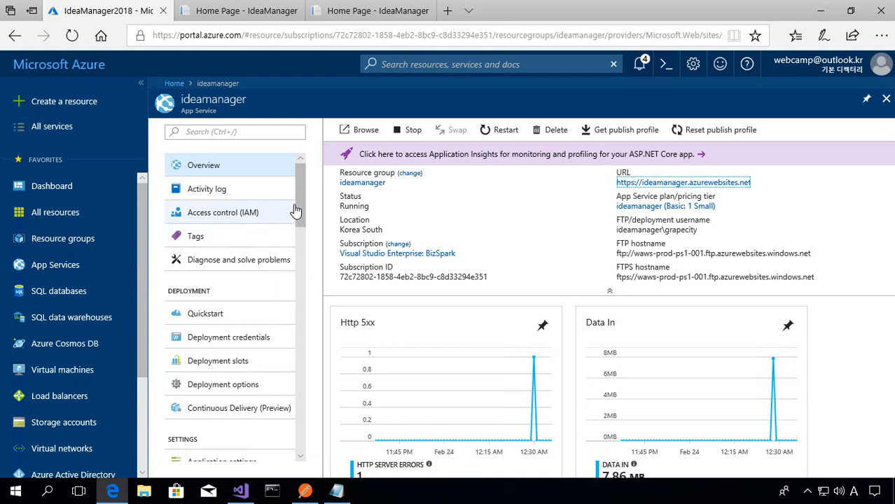
drag(298, 190, 295, 238)
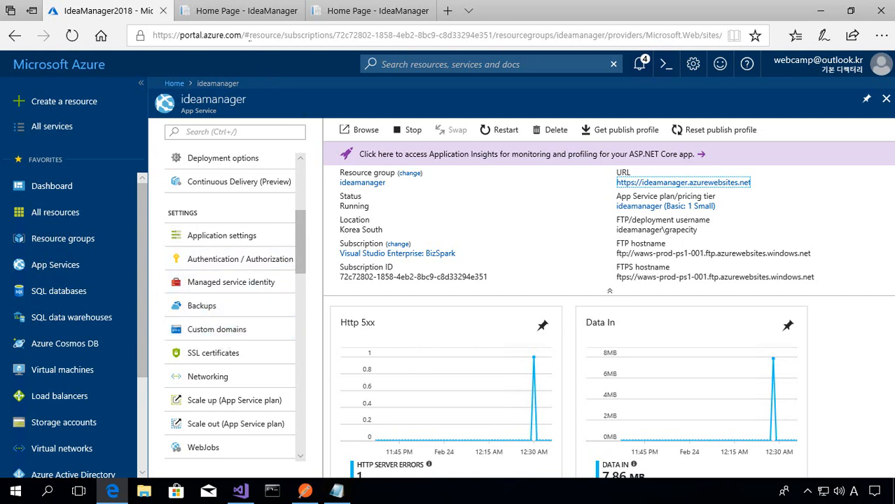
click(329, 12)
click(866, 255)
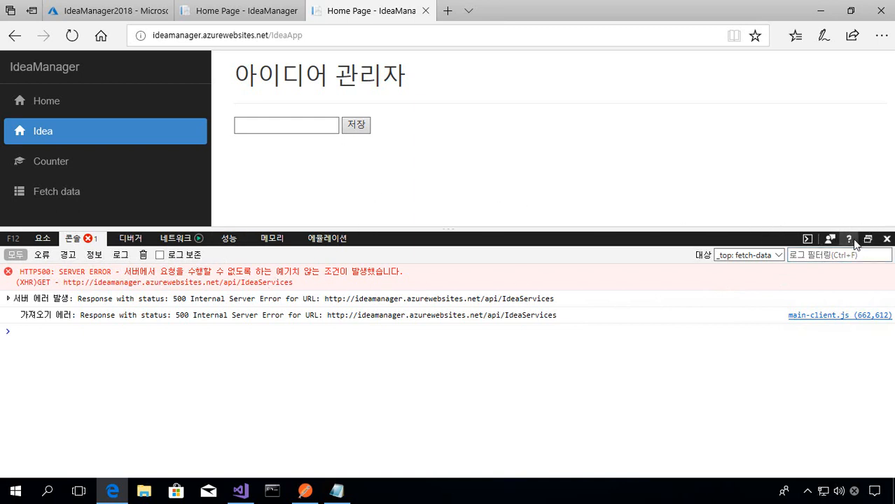
click(887, 239)
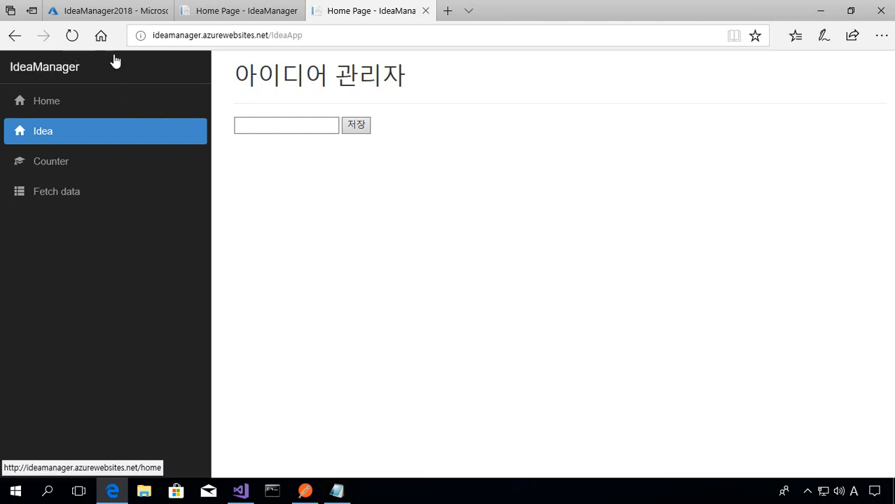
click(220, 12)
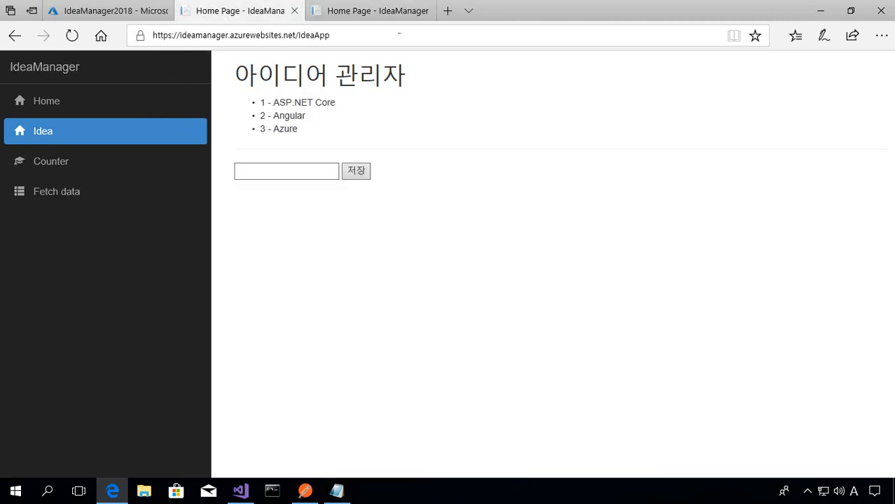
click(423, 20)
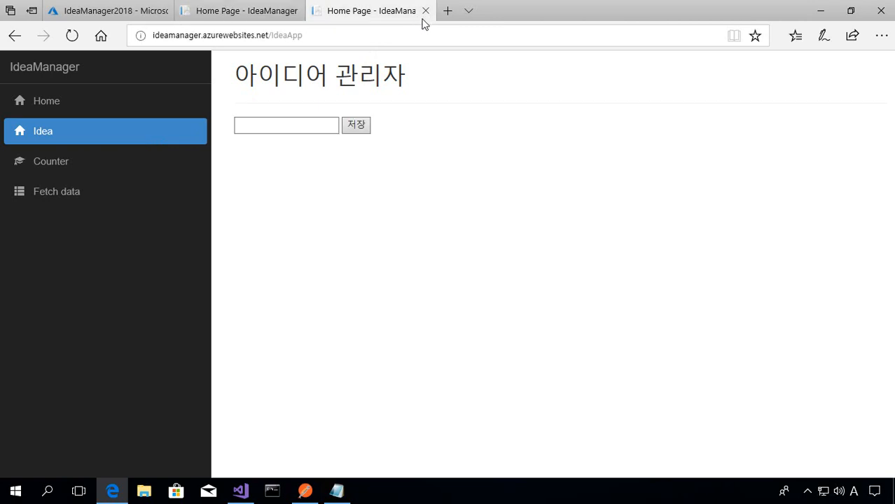
click(426, 12)
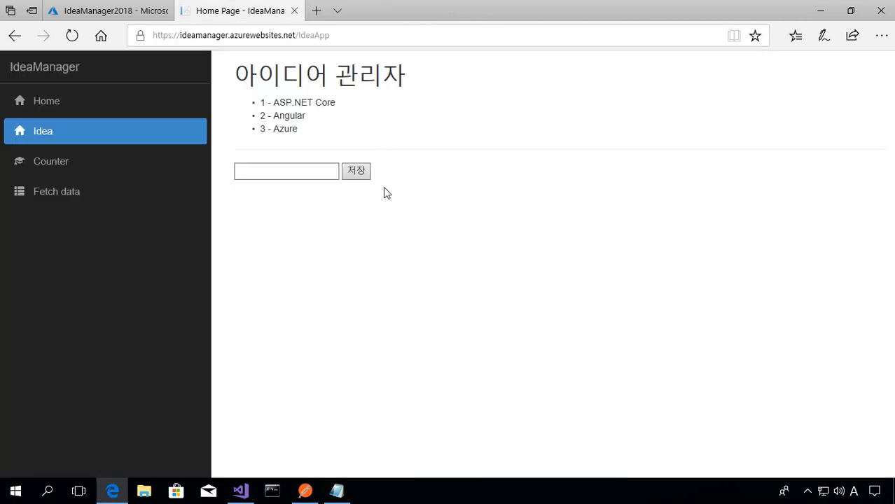
- Reload the live Idea page and review the IdeaManager and IdeaManager.Database projects in Visual Studio before returning to the browser
click(73, 36)
click(238, 493)
scroll(704, 328, up, 7)
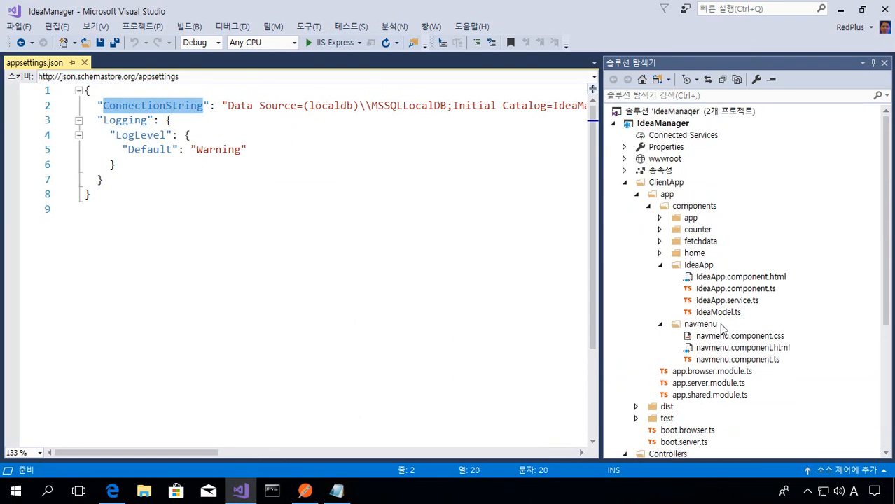
click(681, 127)
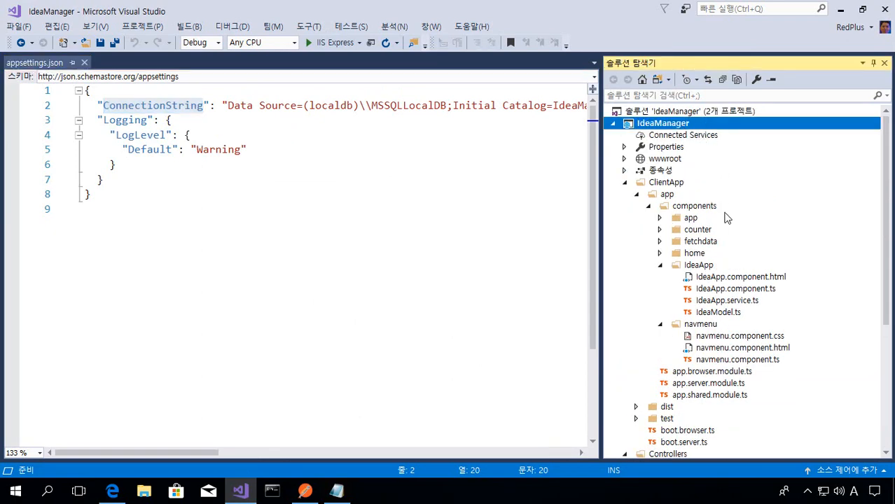
scroll(732, 267, down, 6)
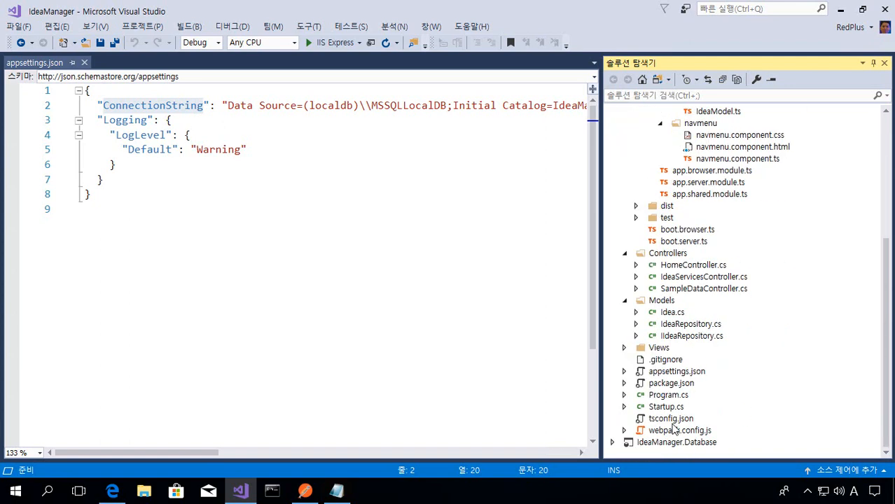
click(677, 443)
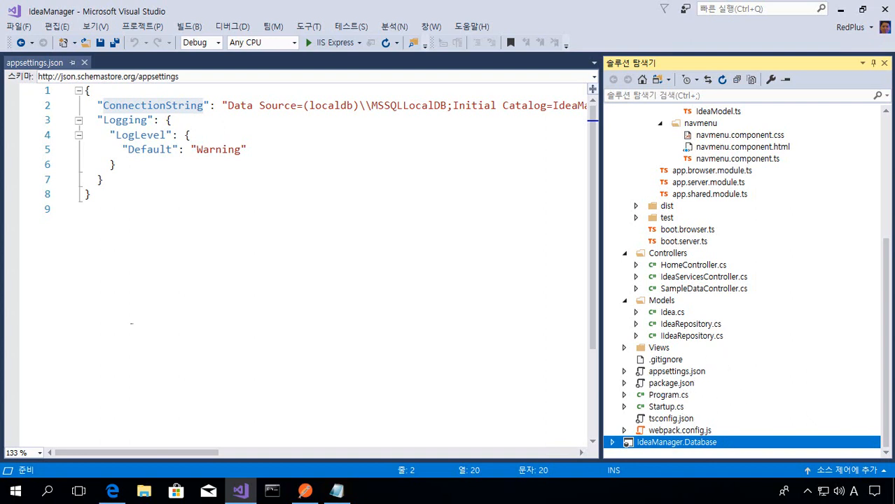
click(215, 284)
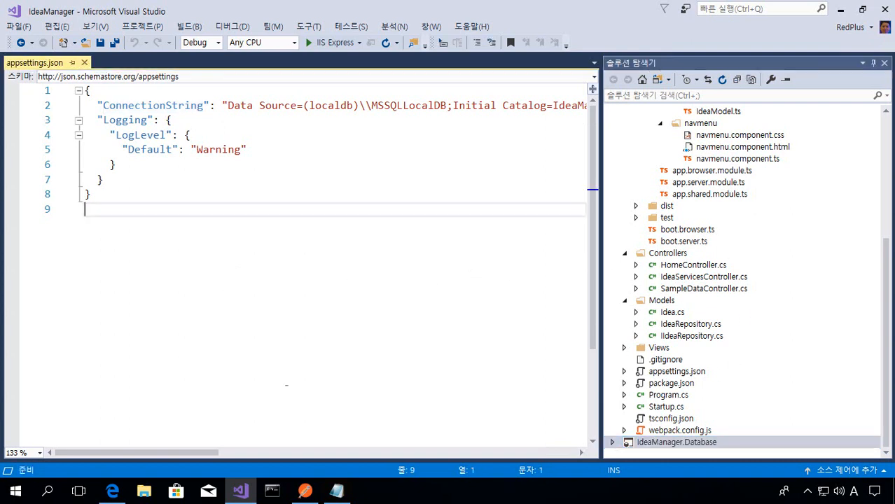
click(112, 490)
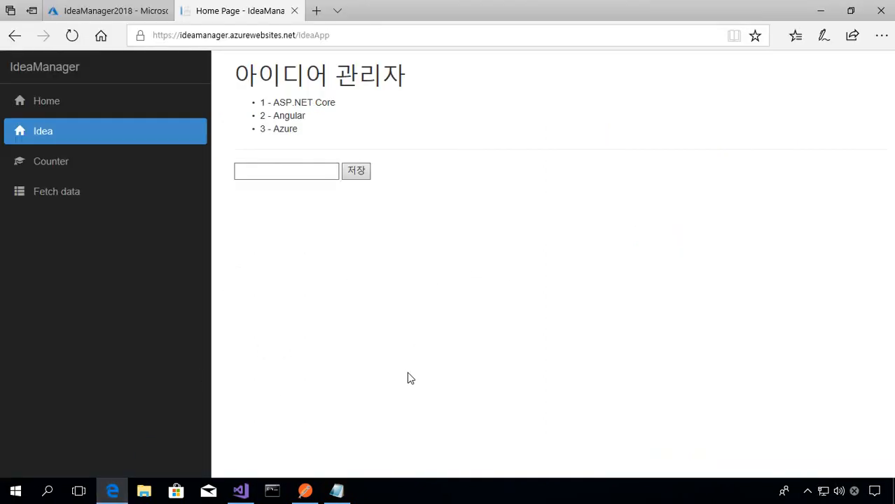